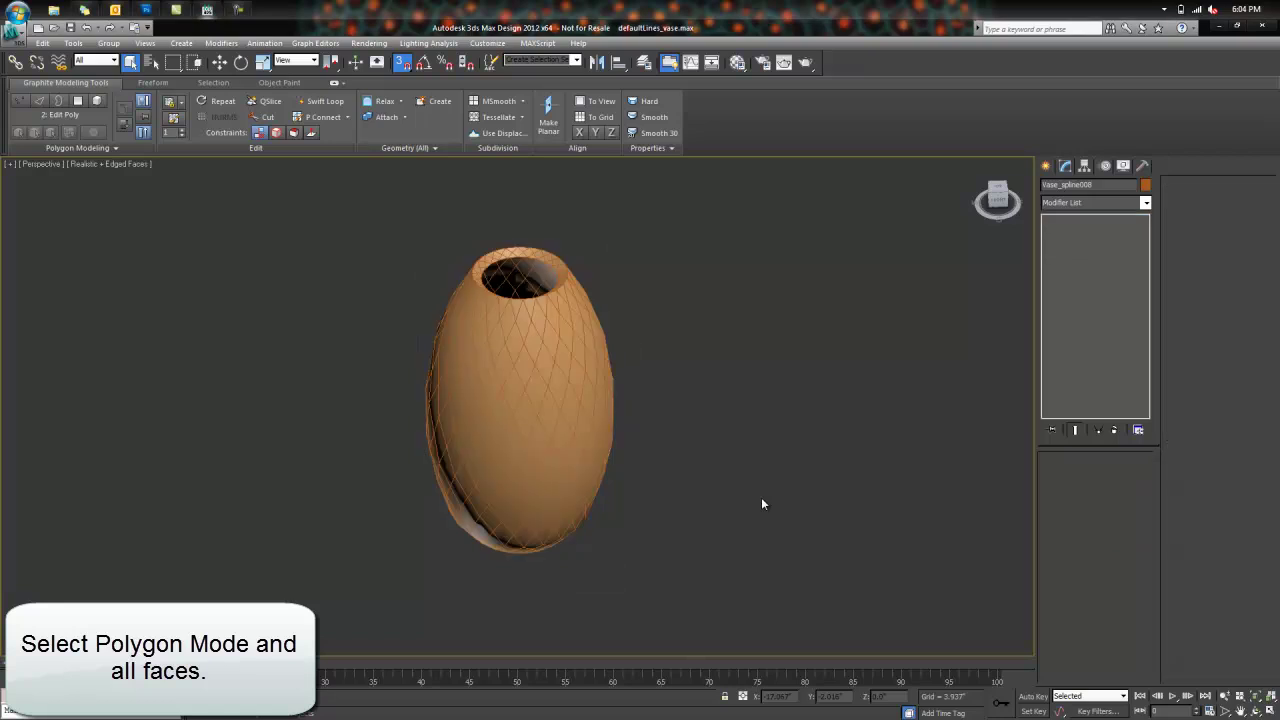
Step: Select all the vase's polygons and inset them By Polygon so each diamond gets an inner face
click(548, 383)
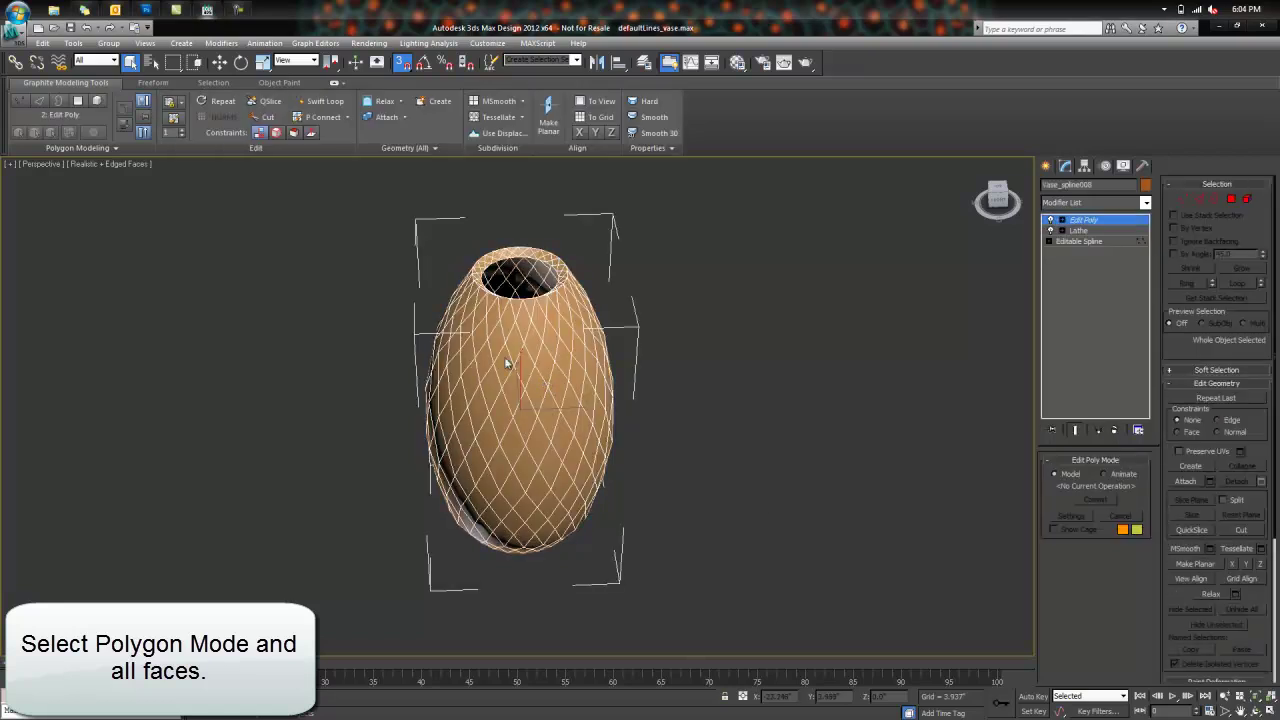
click(78, 100)
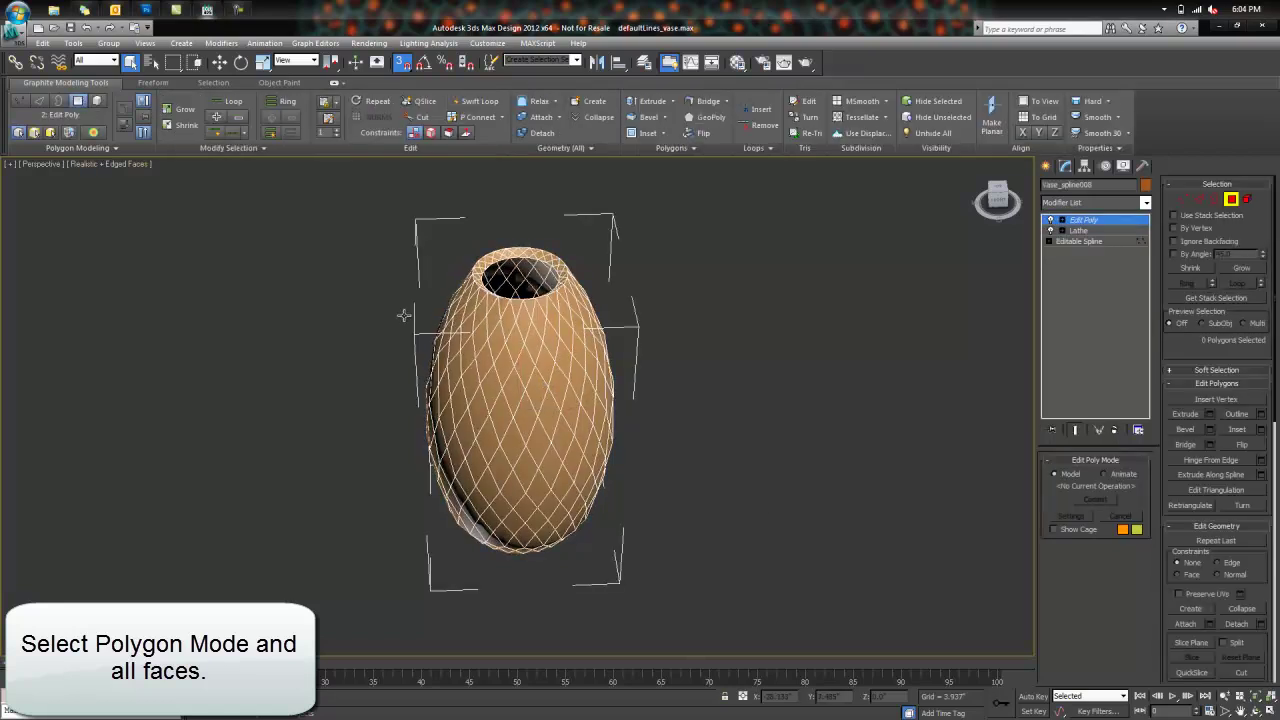
drag(714, 209, 380, 551)
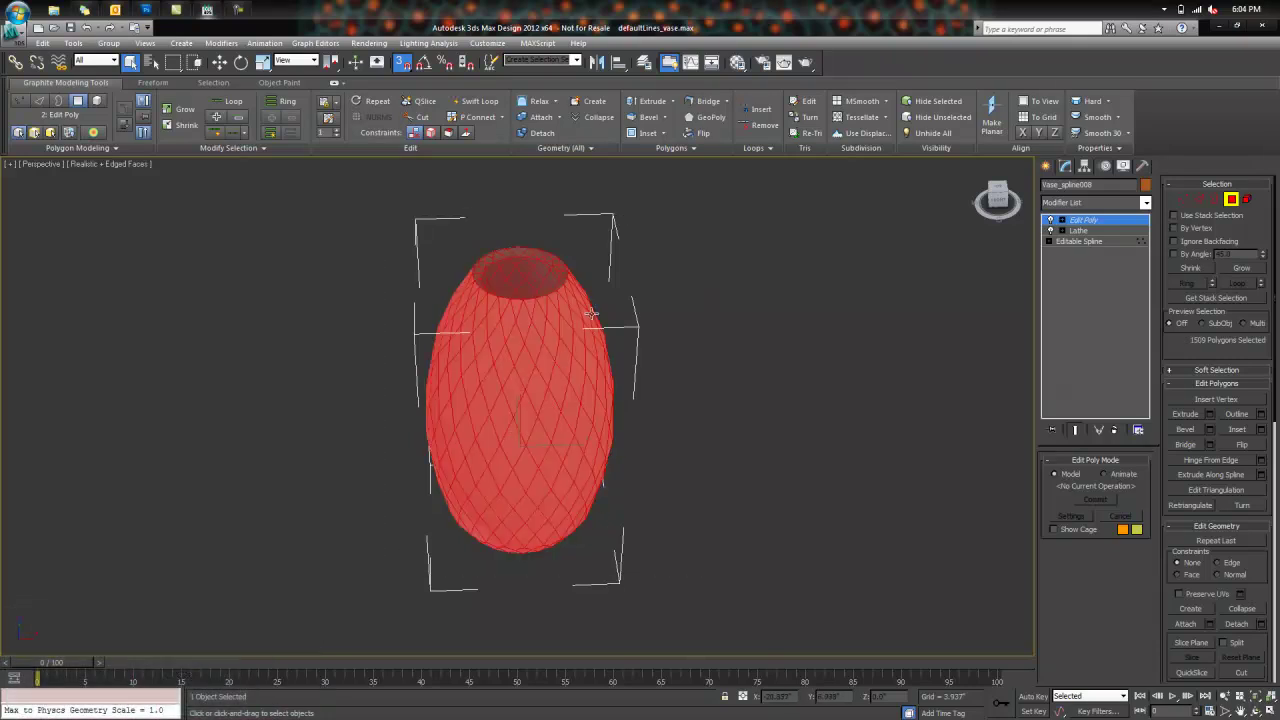
click(668, 154)
click(540, 413)
click(577, 452)
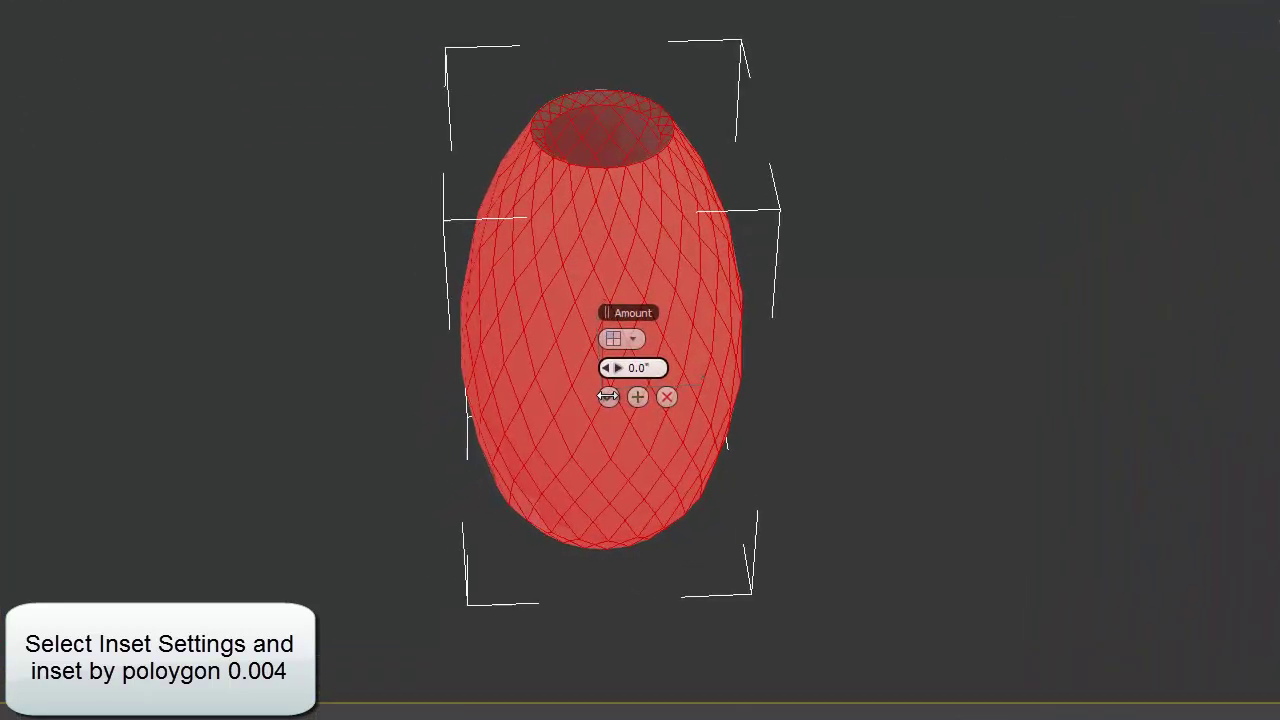
click(607, 395)
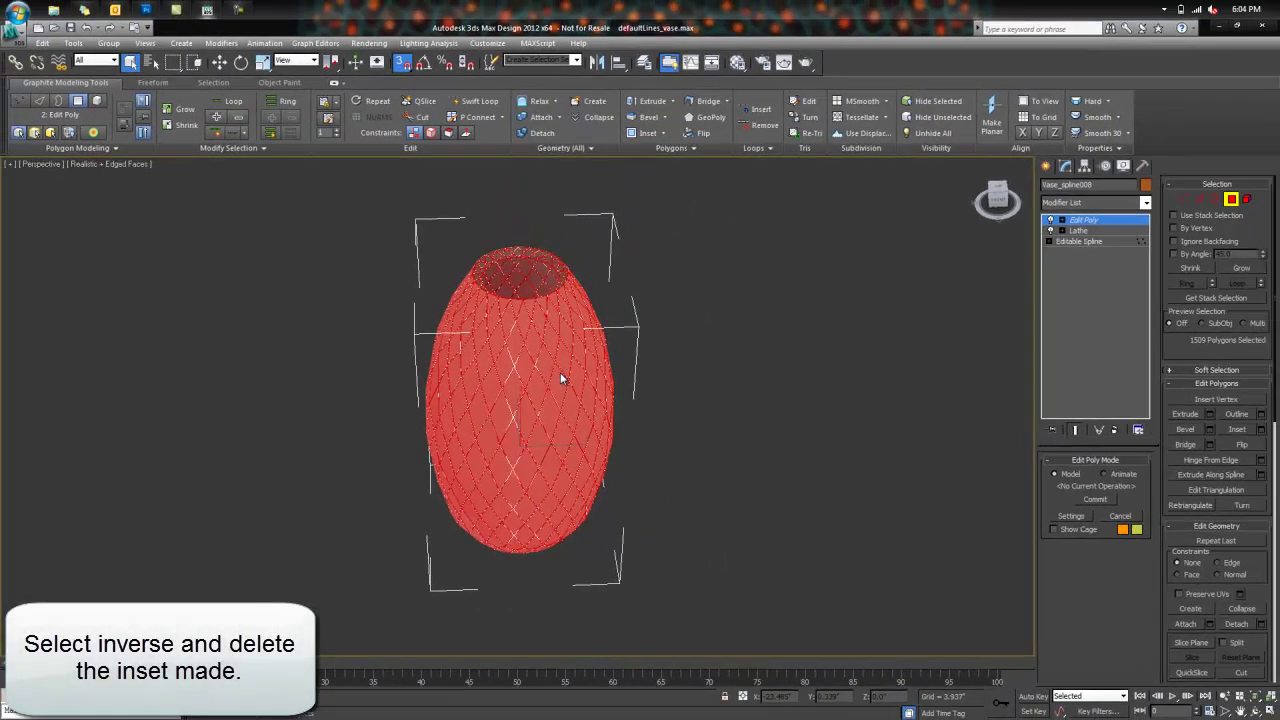
Step: Invert the selection to the inset border strips, delete them, and zoom extents on the vase
scroll(560, 372, up, 4)
scroll(560, 372, up, 3)
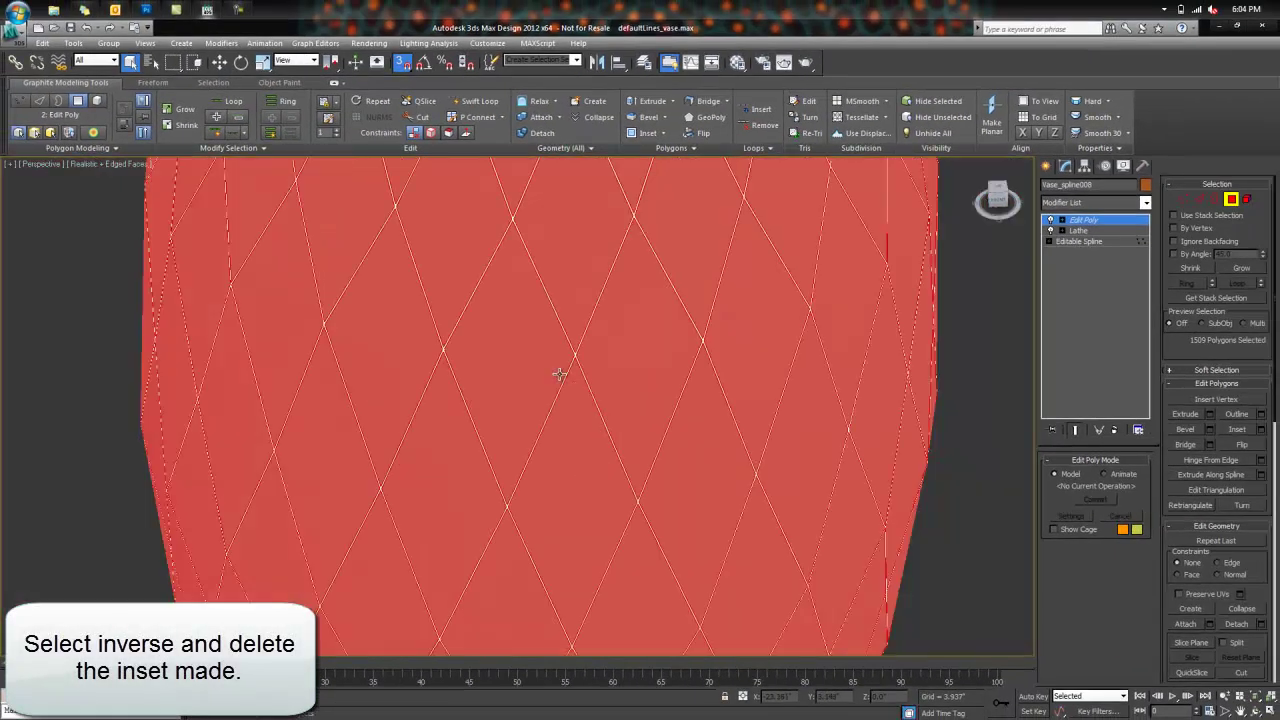
click(43, 43)
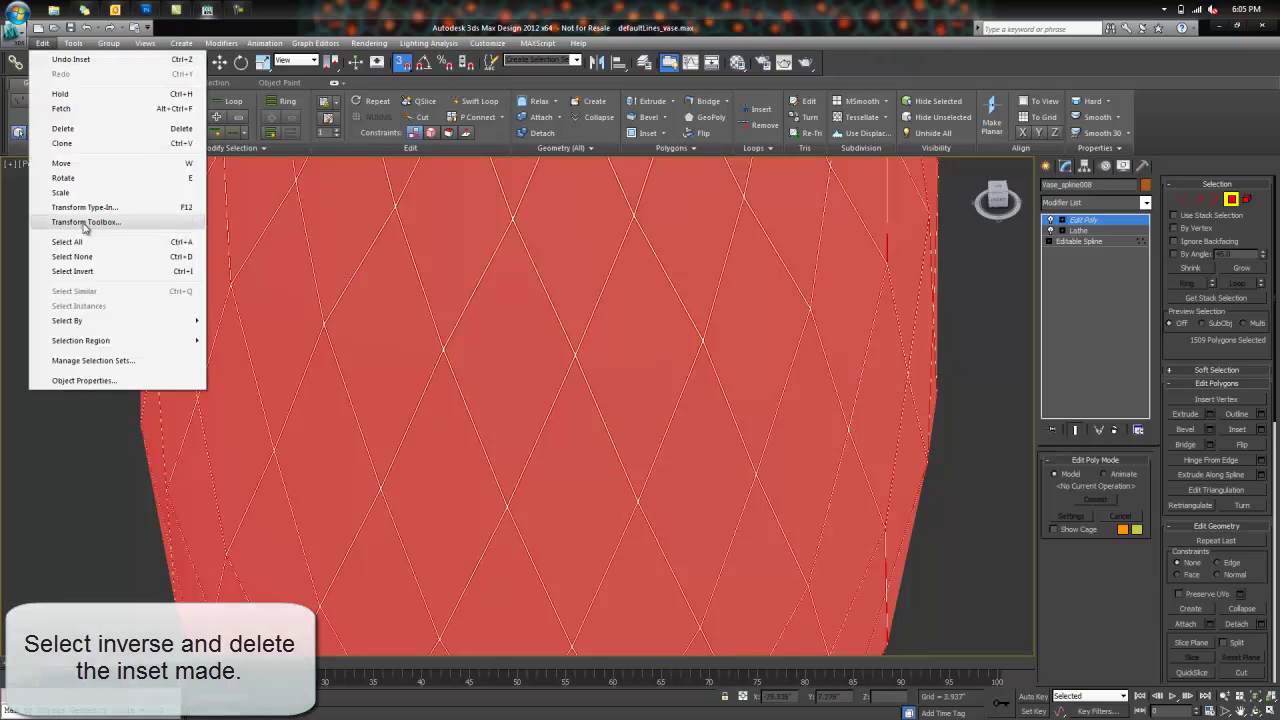
click(75, 268)
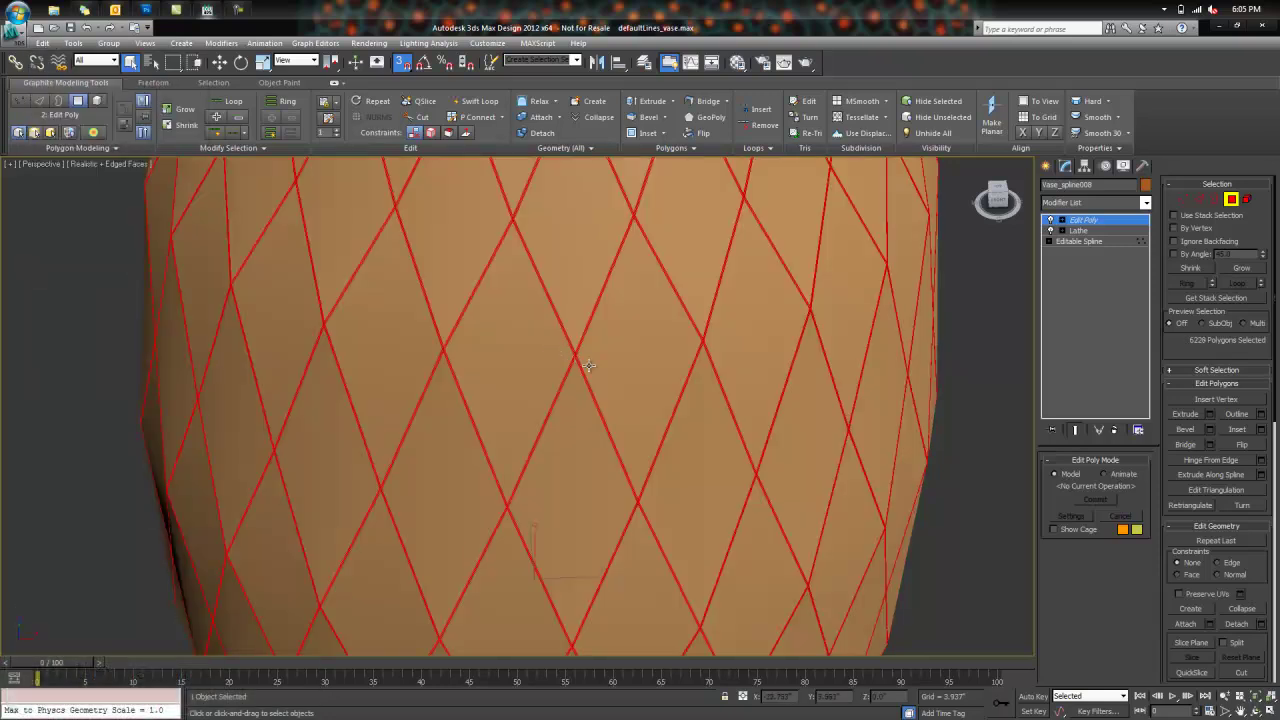
key(Delete)
key(z)
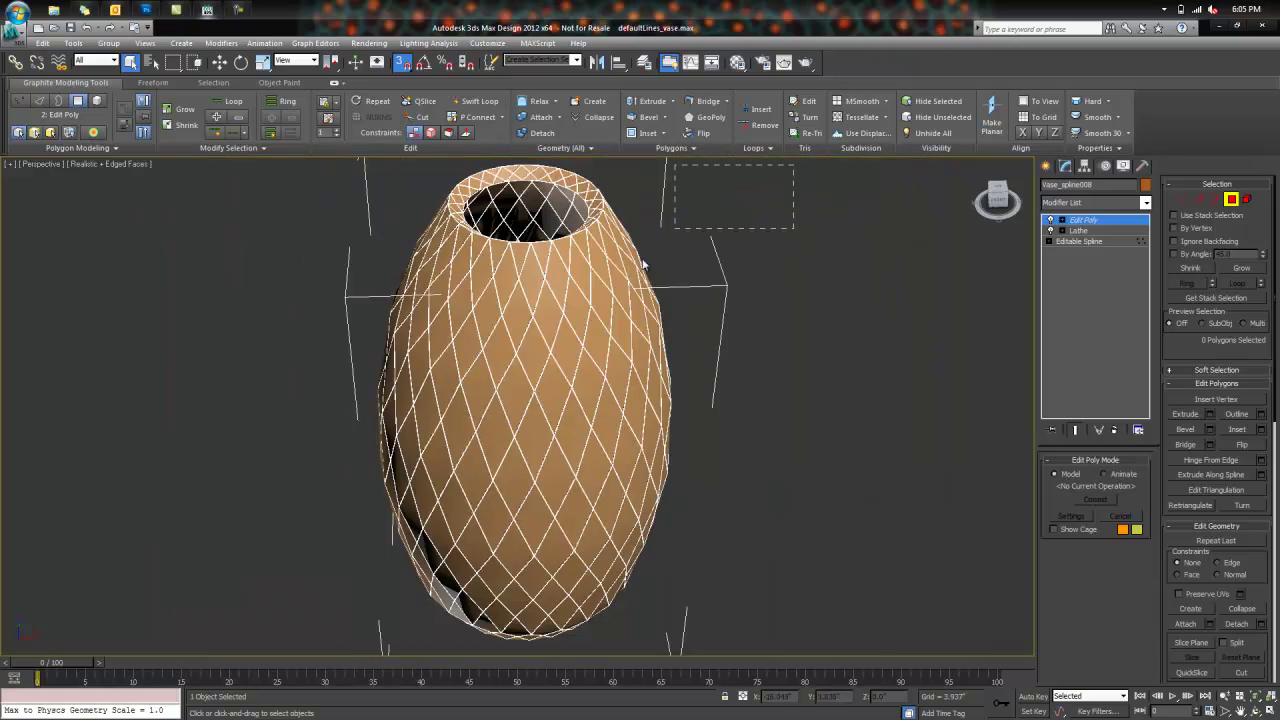
Step: Bevel all the vase's polygons with Height 0.25 and Outline 0.02
key(ctrl+a)
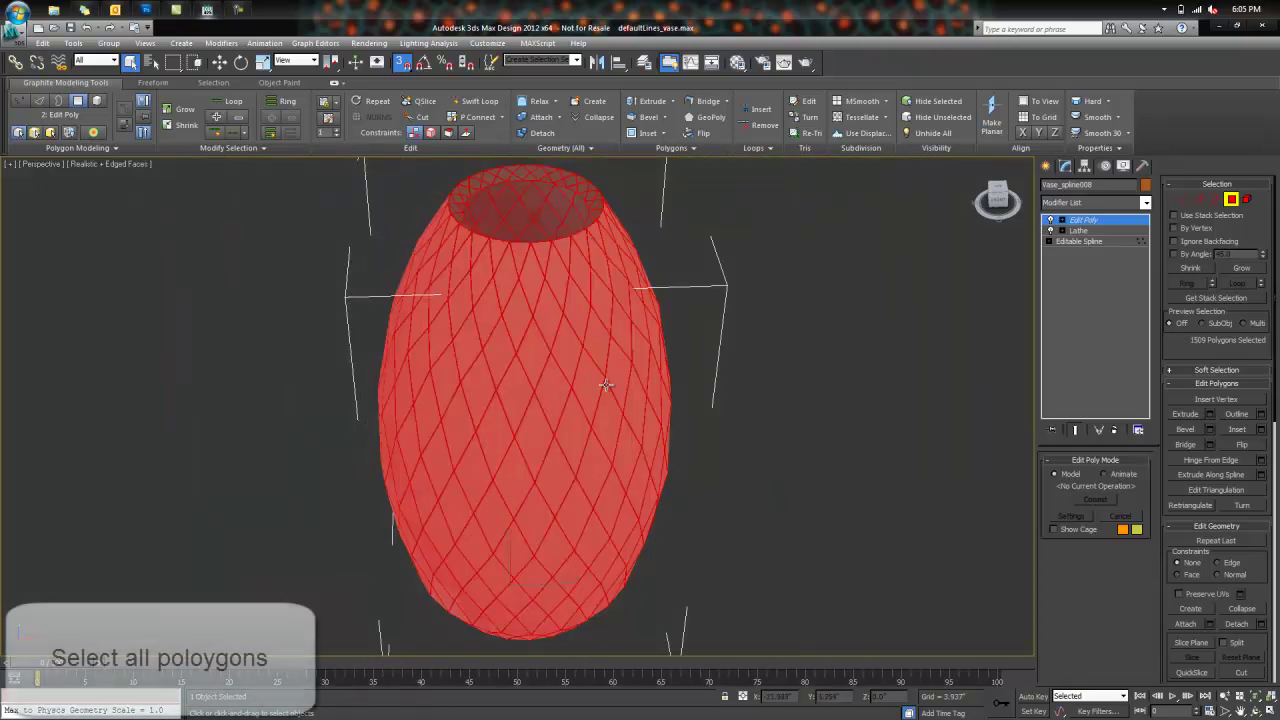
click(662, 119)
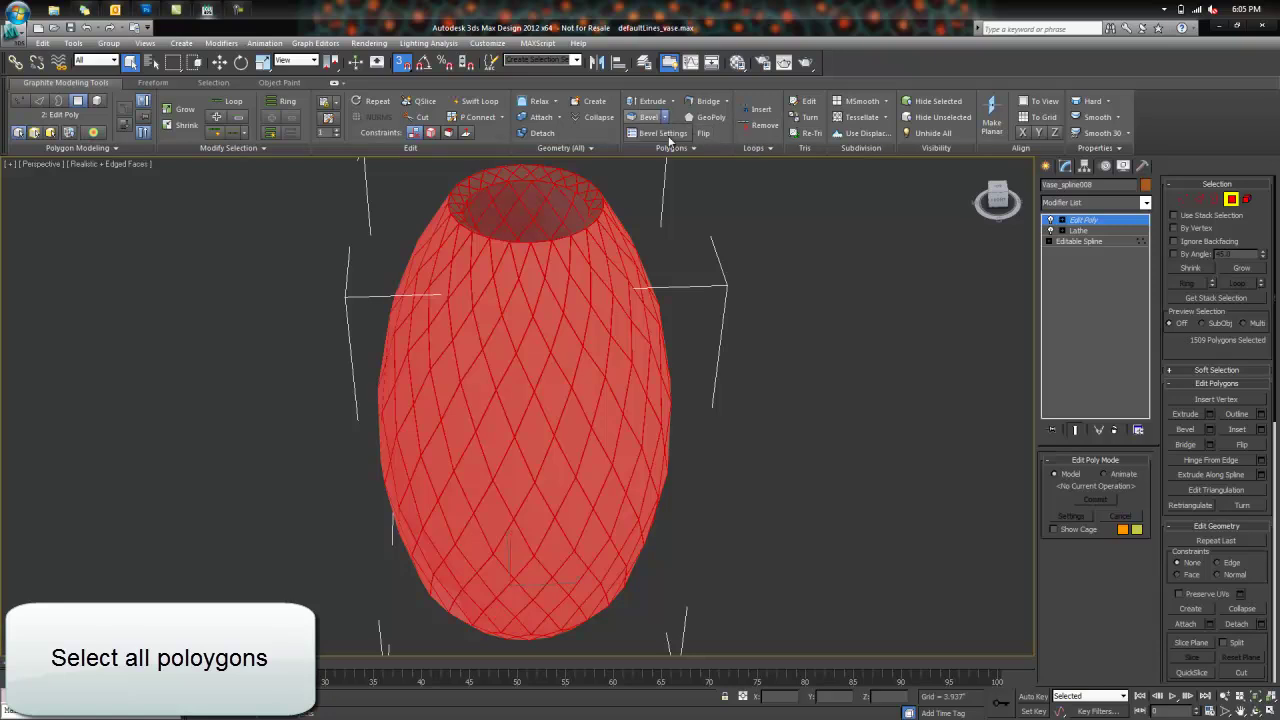
click(662, 133)
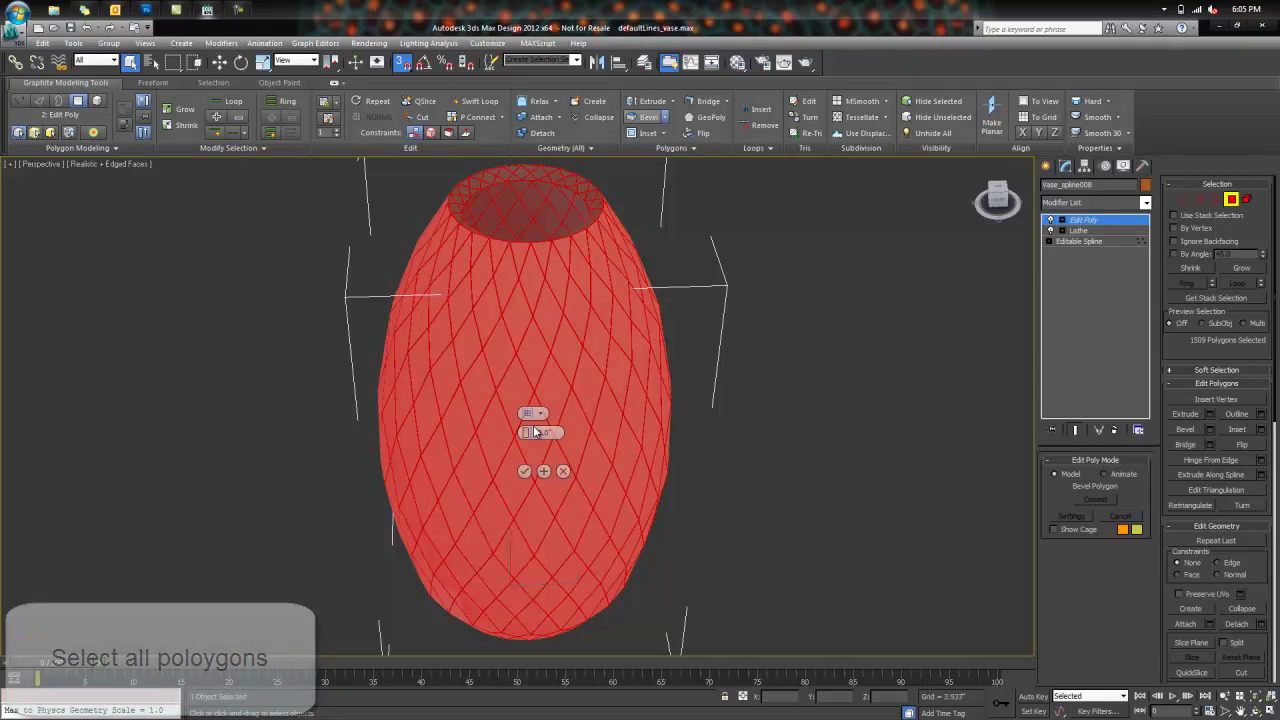
click(535, 432)
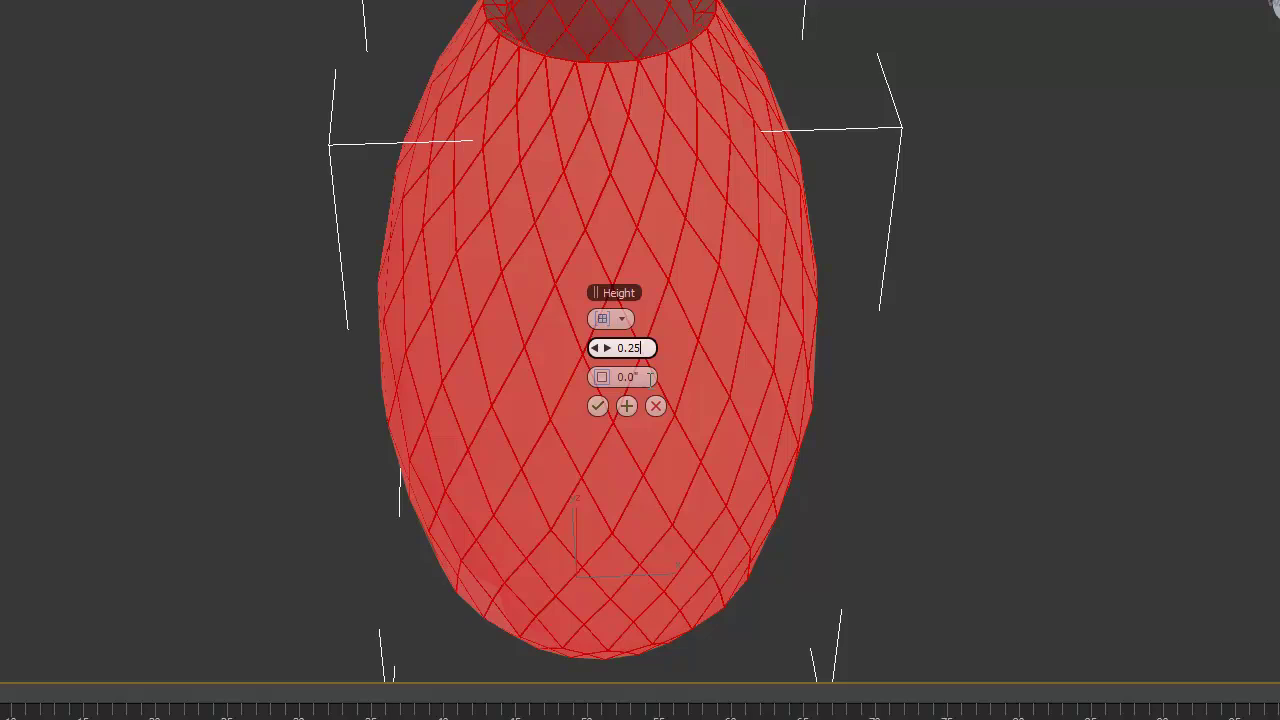
click(651, 377)
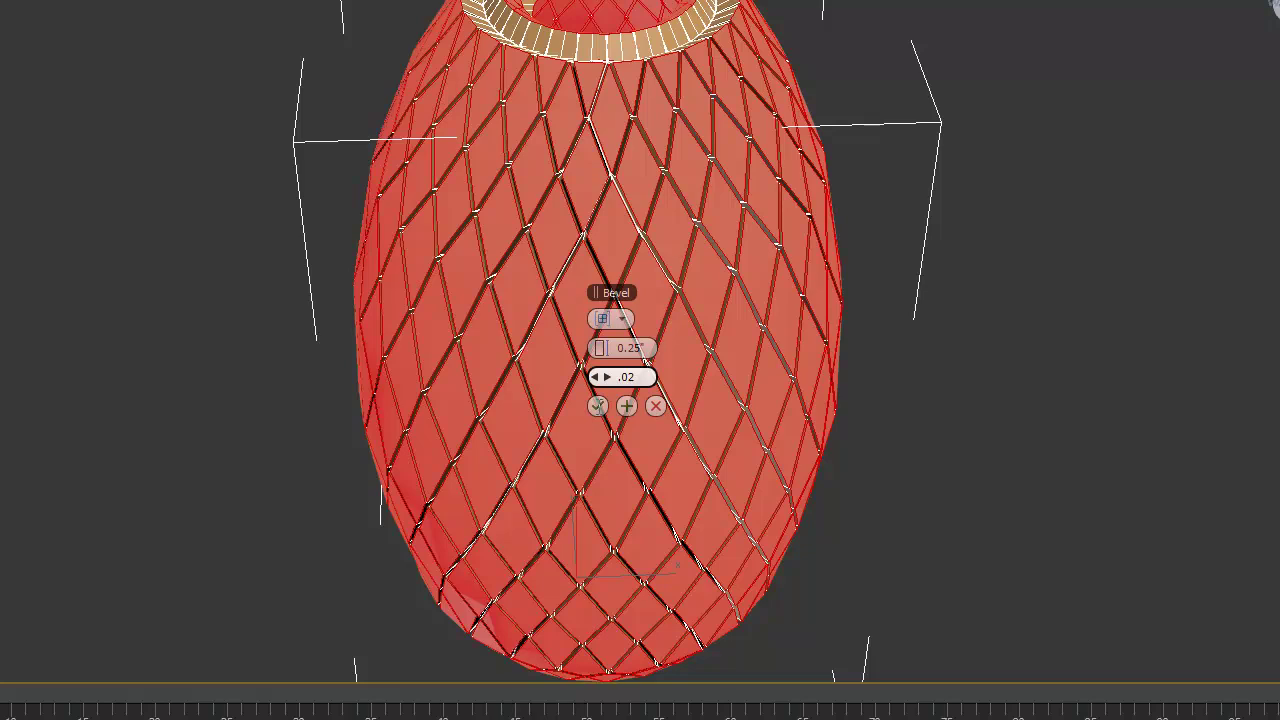
key(Return)
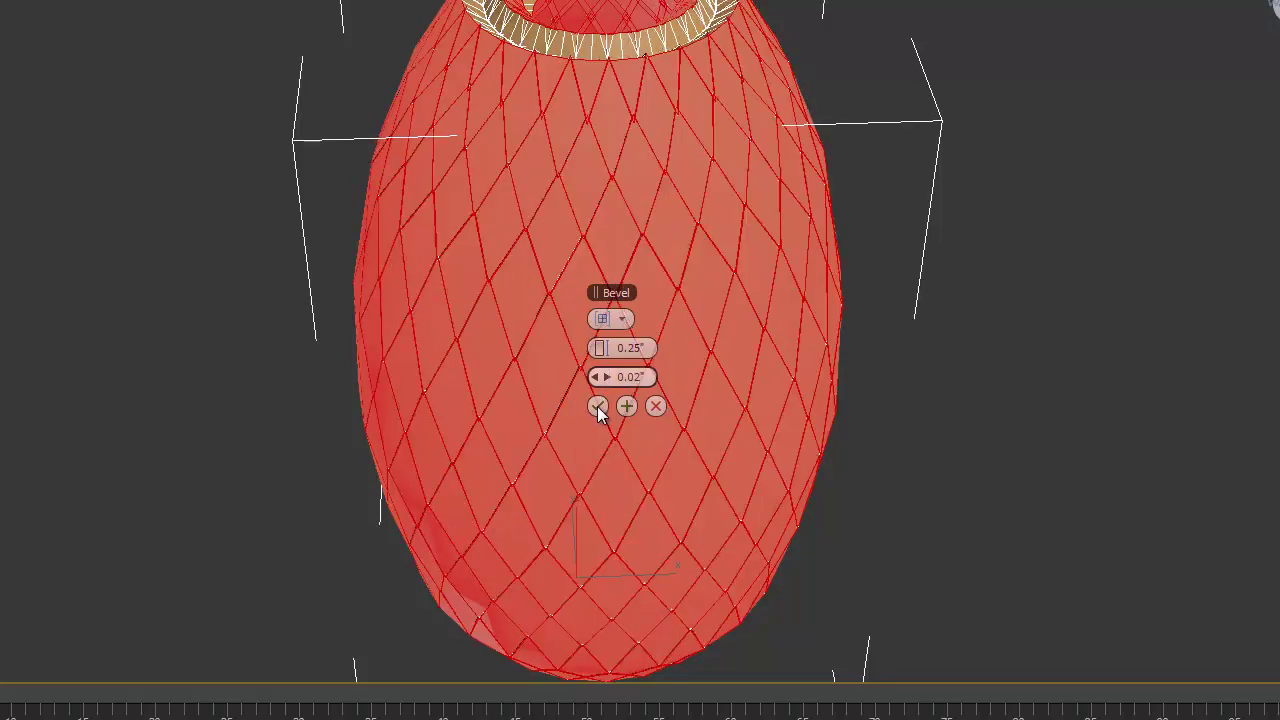
click(597, 406)
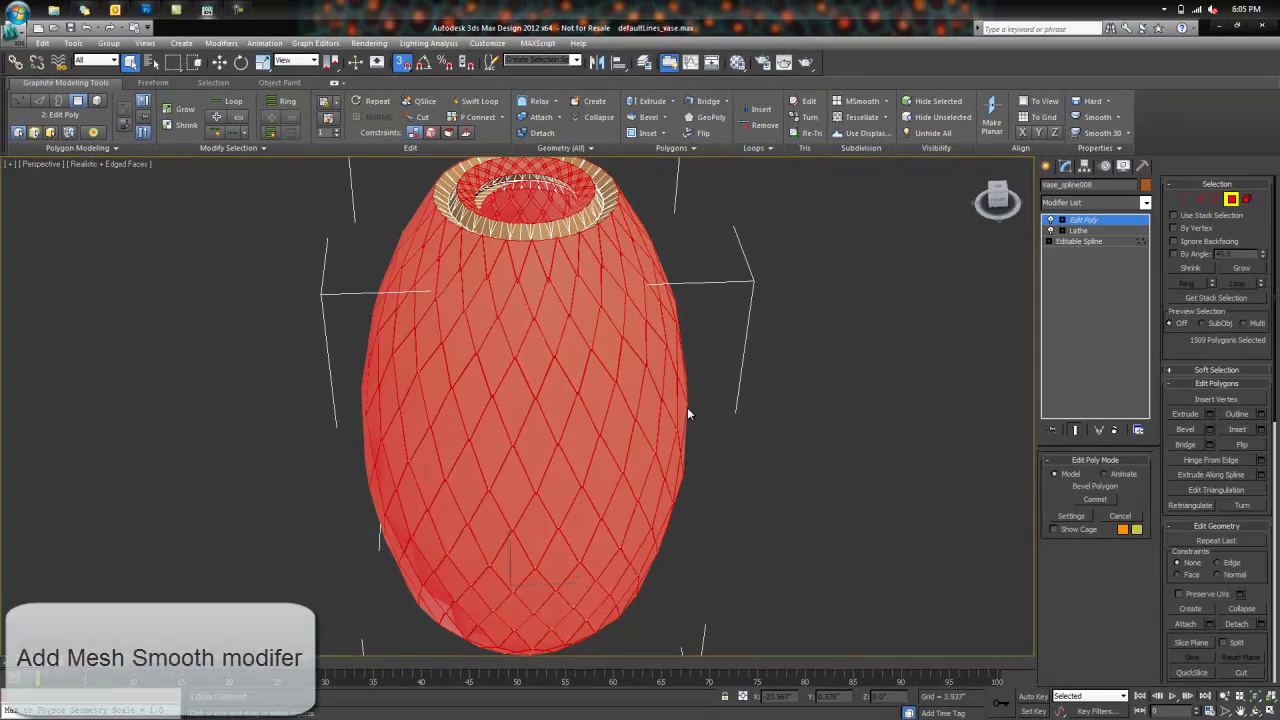
Step: Apply a MeshSmooth modifier (NURMS, 1 iteration) to round the bevelled panels into scales
click(1146, 203)
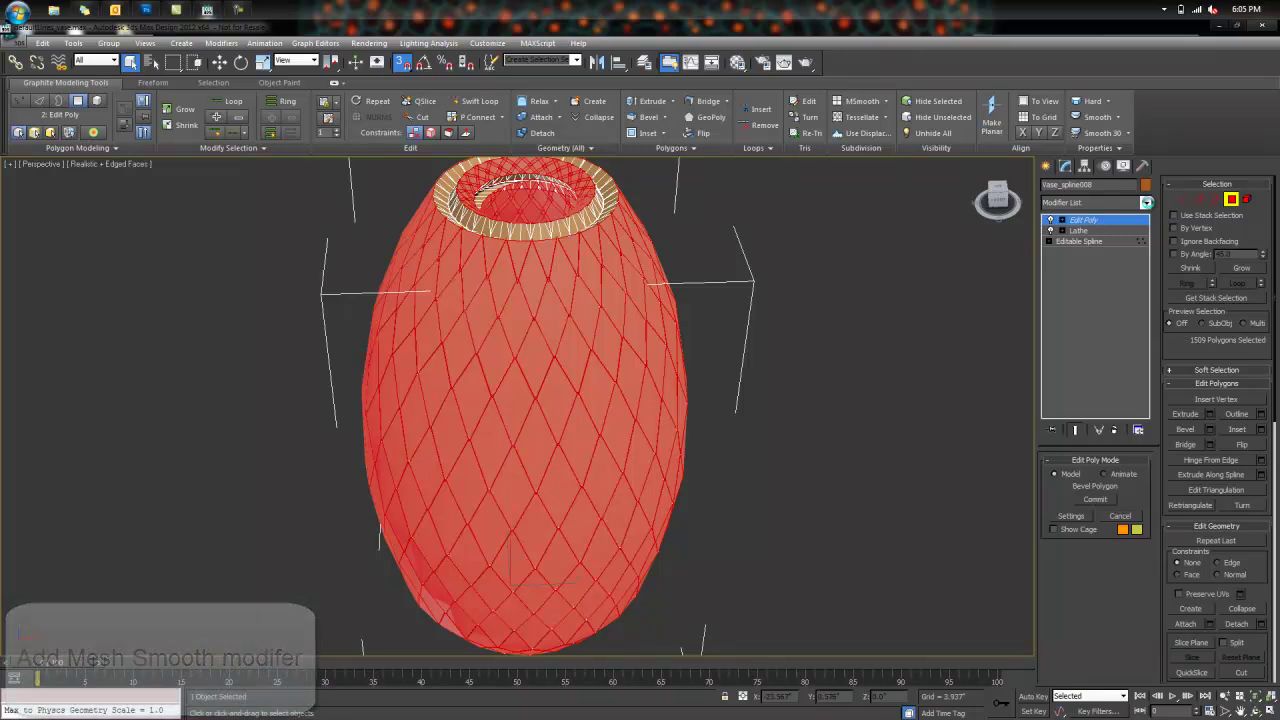
click(1146, 203)
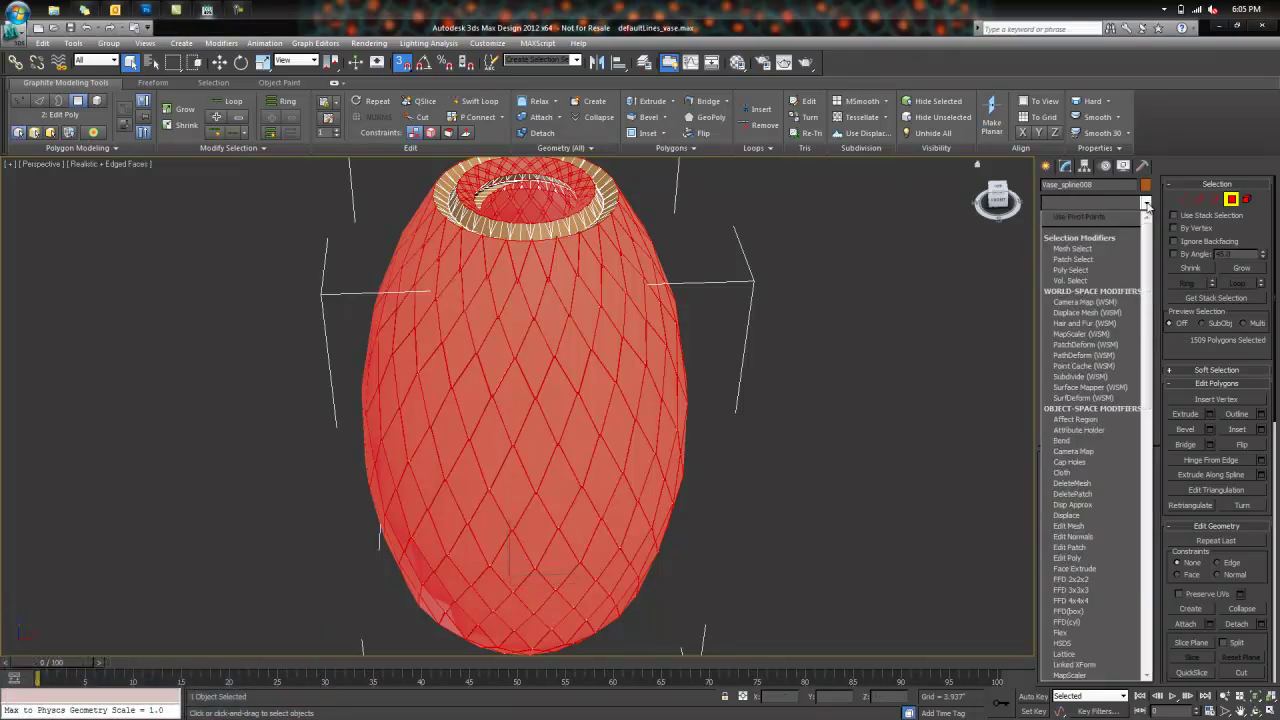
key(m)
scroll(1118, 570, down, 2)
click(1095, 641)
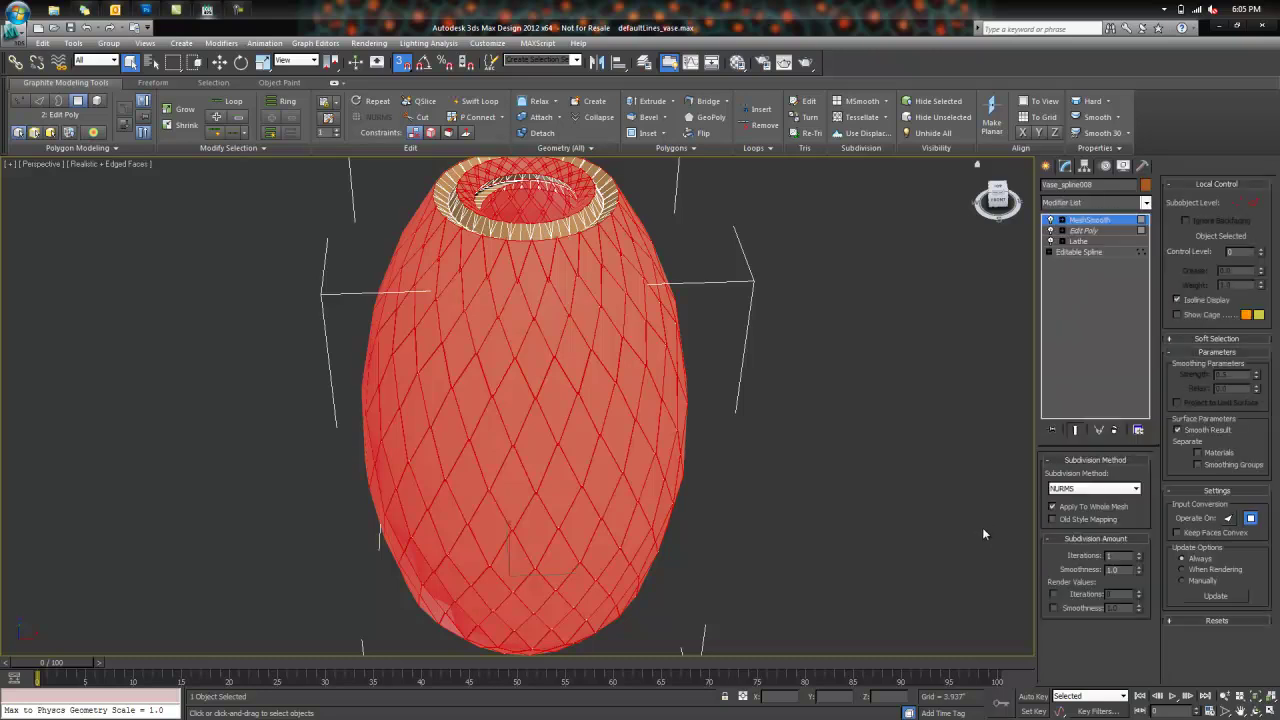
middle_drag(849, 409, 958, 421)
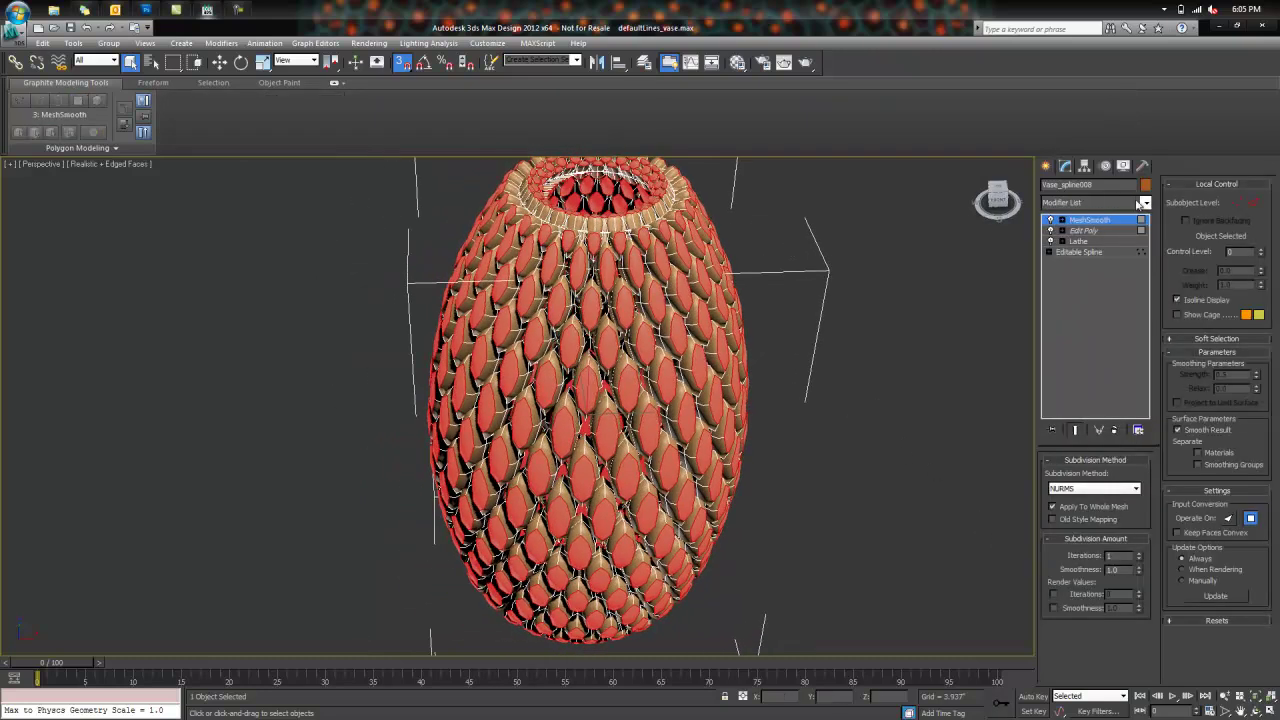
click(1143, 203)
scroll(1130, 215, down, 5)
scroll(1125, 222, down, 6)
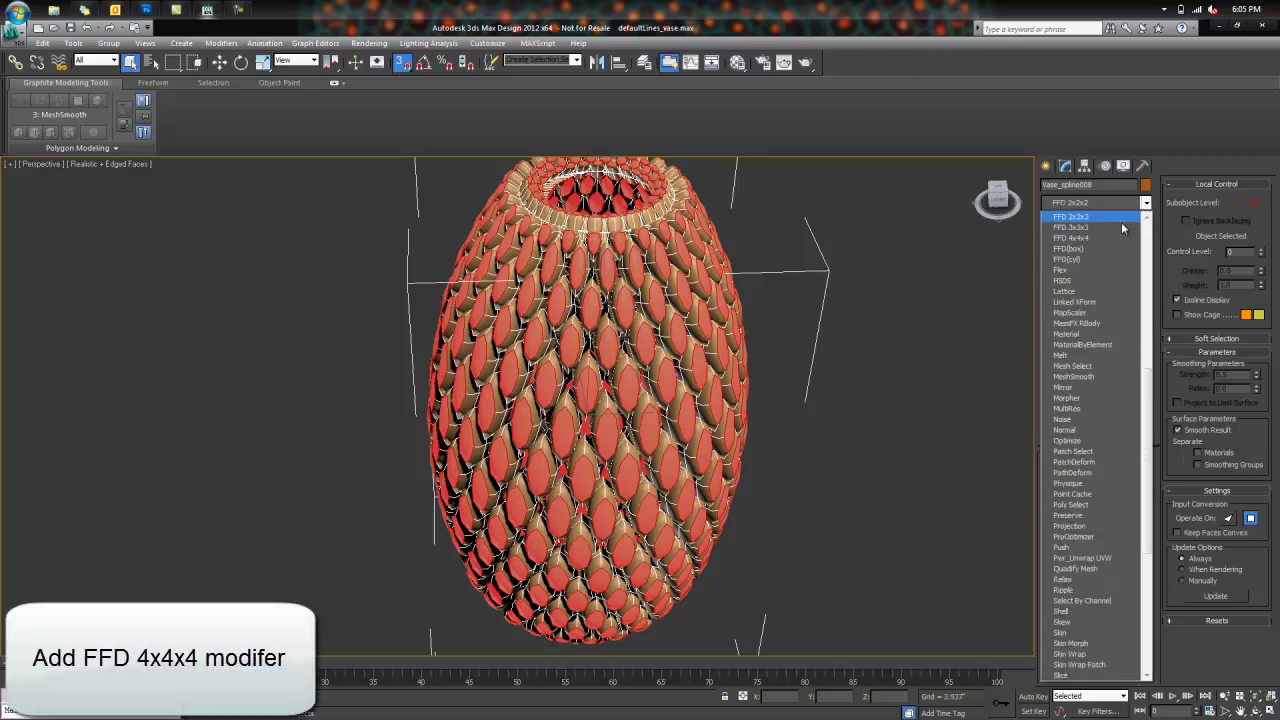
Step: Add an FFD 4x4x4 modifier and scale the bottom lattice points inward to taper the base
click(1100, 238)
click(997, 198)
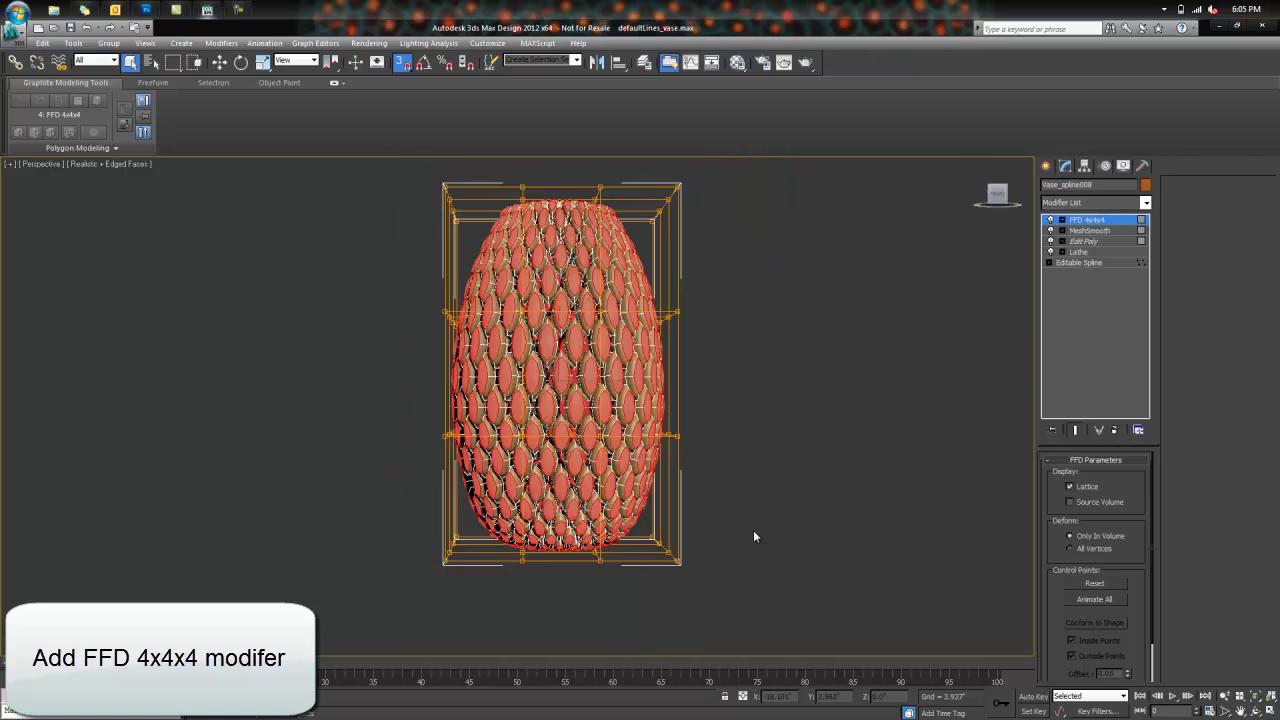
click(1062, 219)
click(1095, 230)
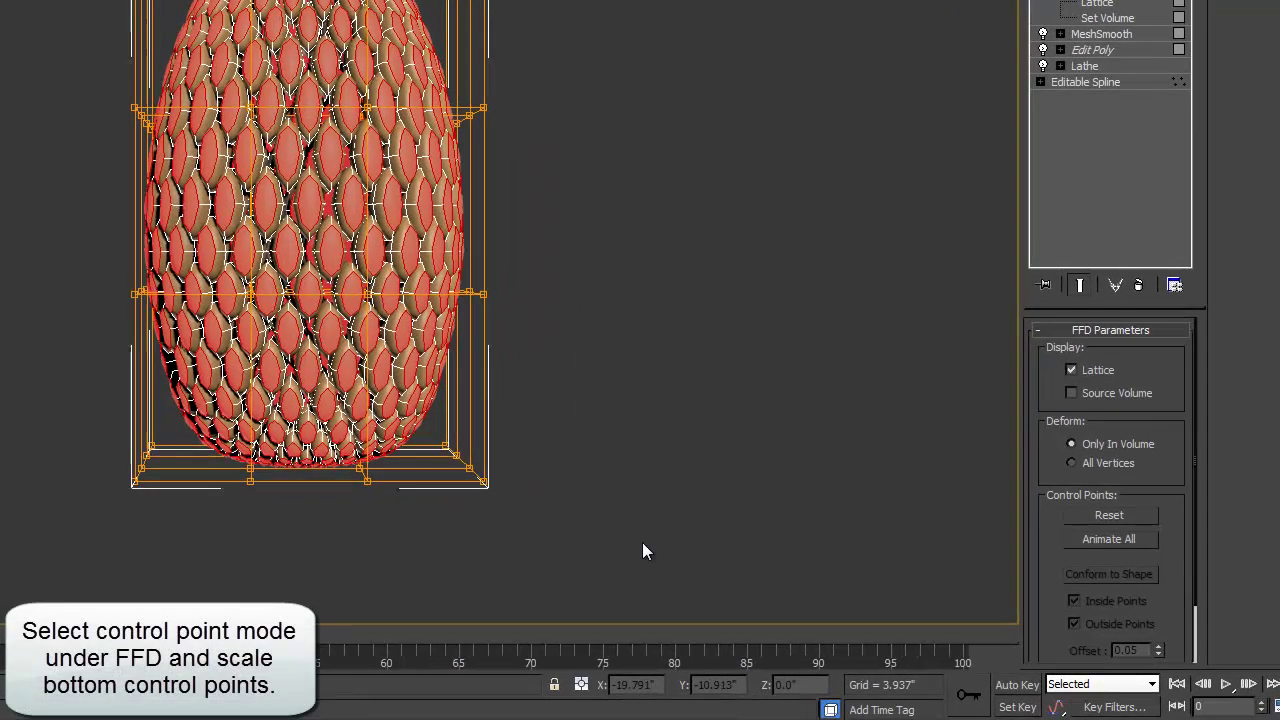
drag(710, 572, 226, 433)
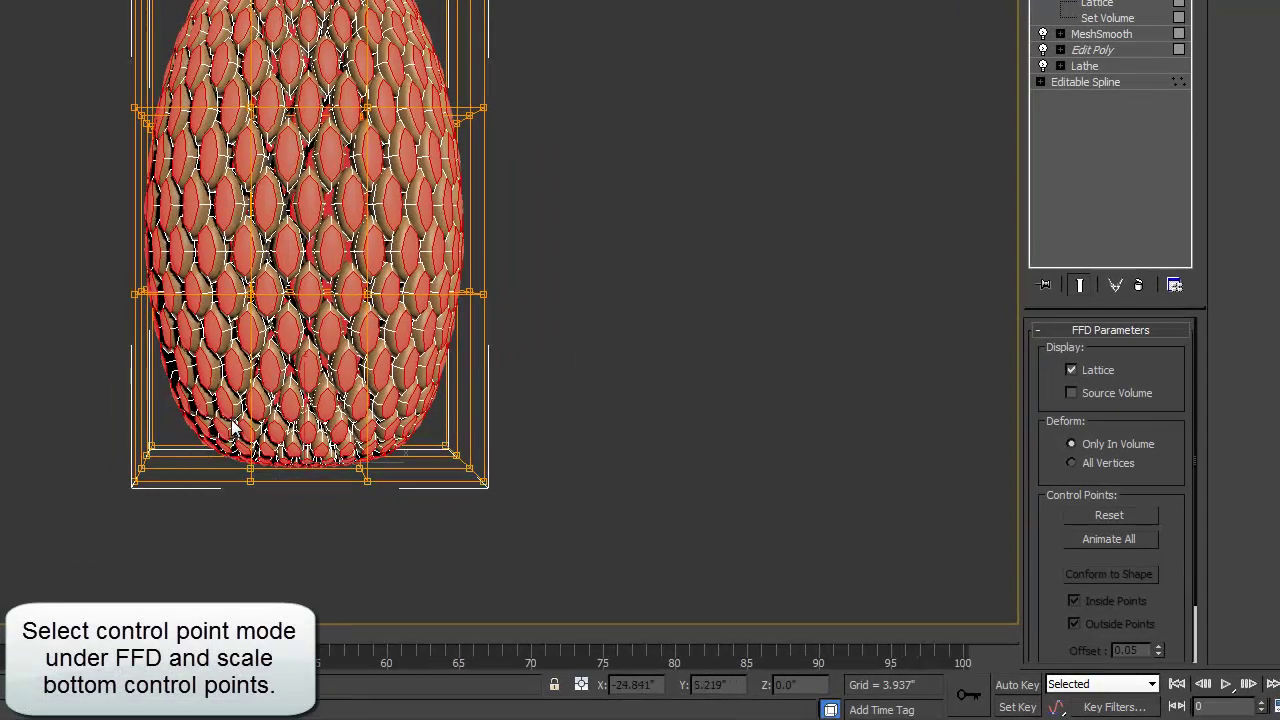
drag(313, 435, 323, 435)
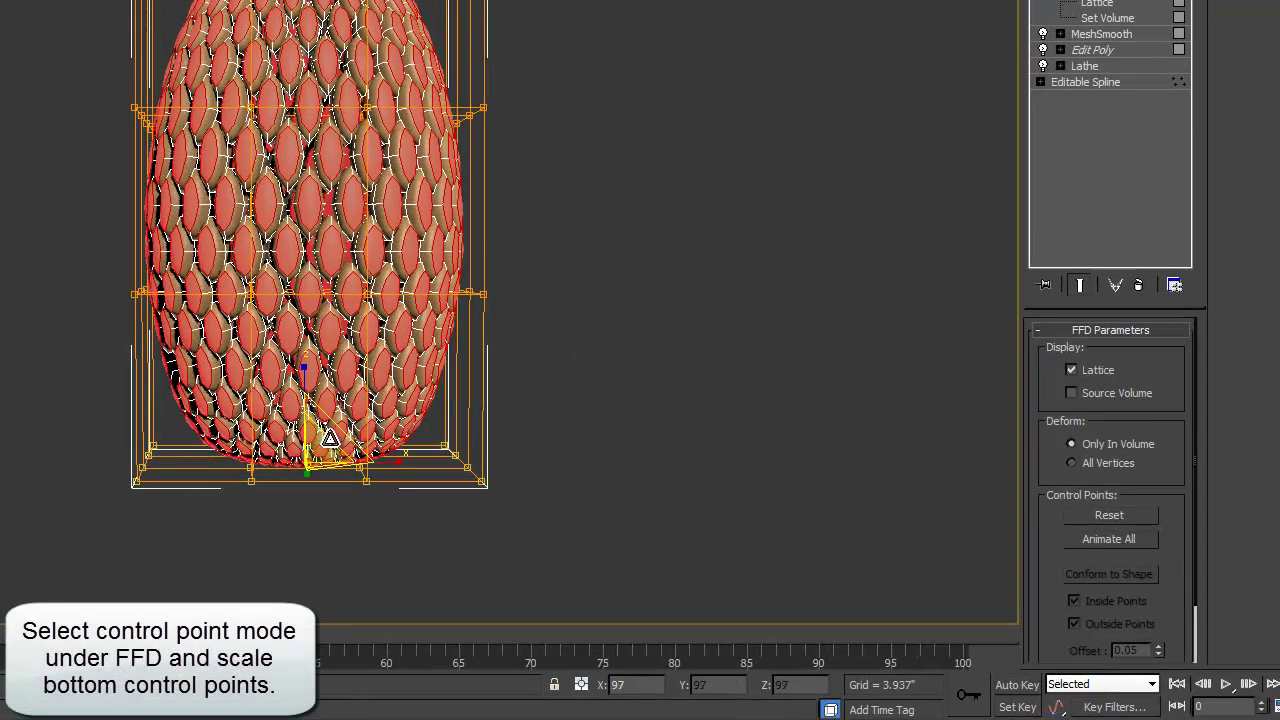
drag(330, 437, 337, 442)
Step: Scale the middle row of lattice control points outward to widen the vase's belly
drag(587, 381, 86, 257)
mouse_move(309, 278)
mouse_down()
mouse_move(322, 275)
mouse_move(312, 300)
mouse_up()
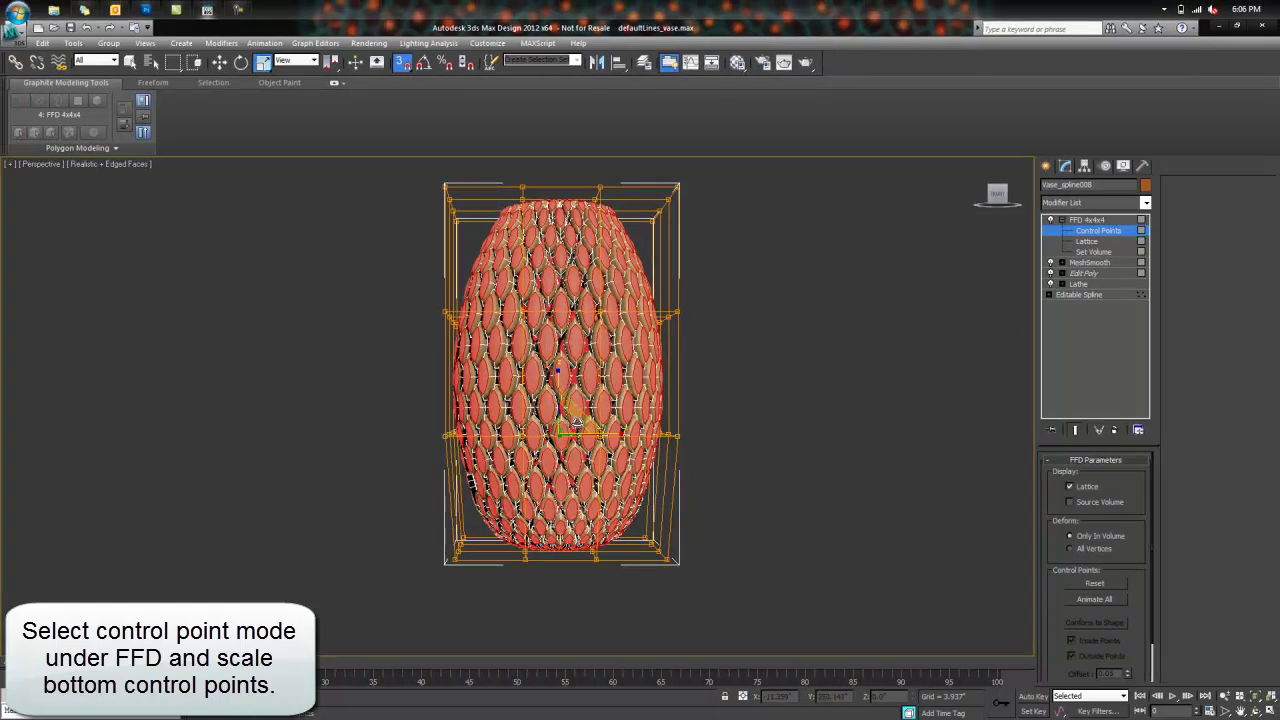
scroll(577, 422, up, 5)
scroll(650, 480, down, 2)
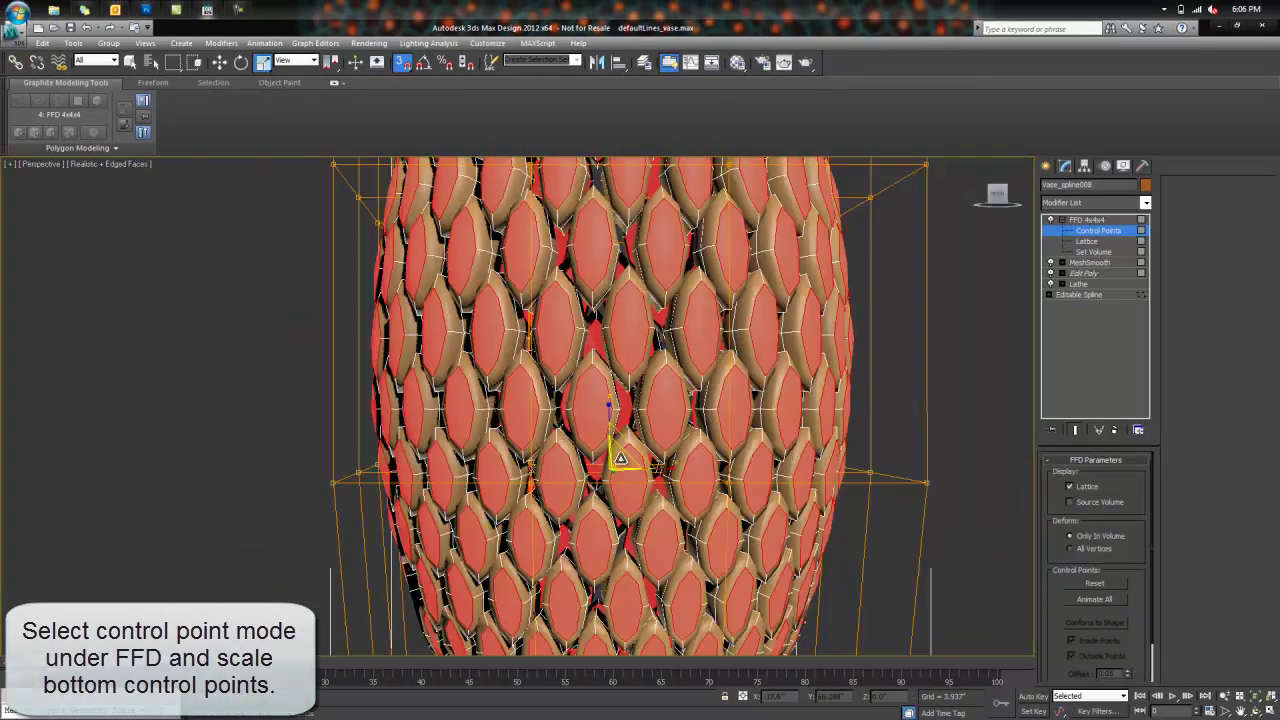
drag(620, 458, 648, 463)
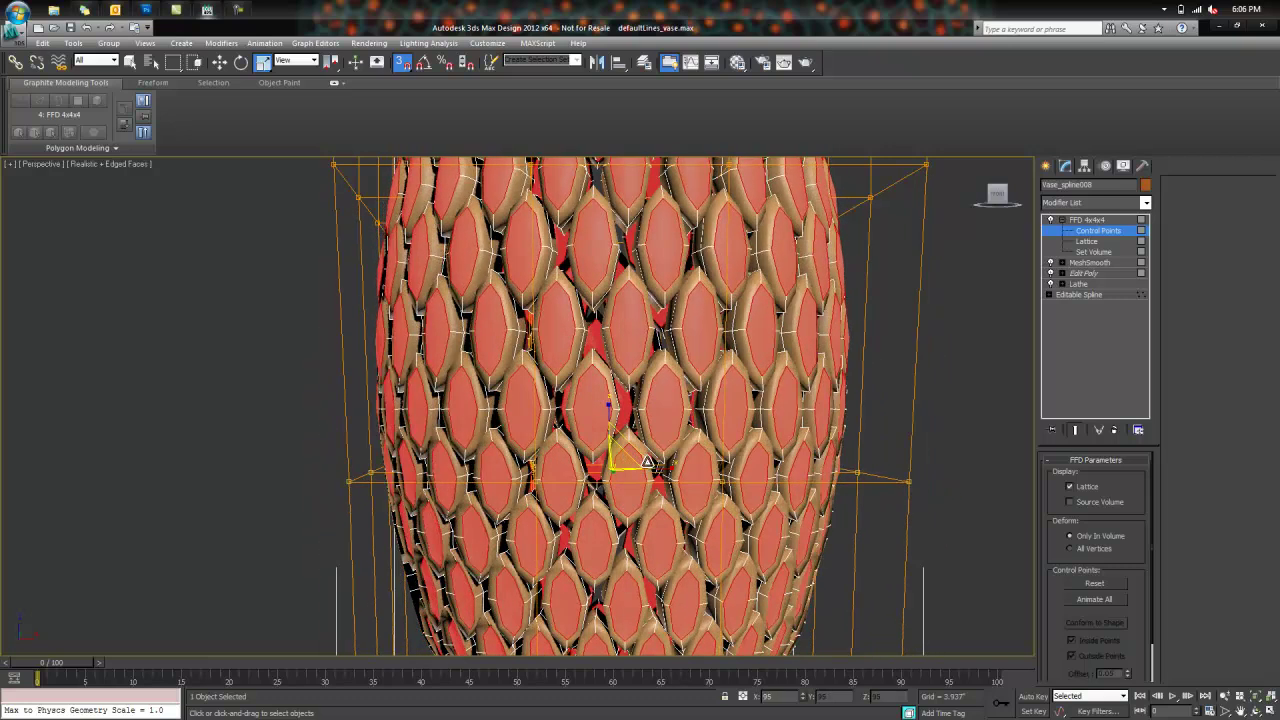
scroll(958, 390, down, 2)
scroll(945, 389, down, 2)
scroll(850, 375, down, 1)
scroll(765, 368, down, 1)
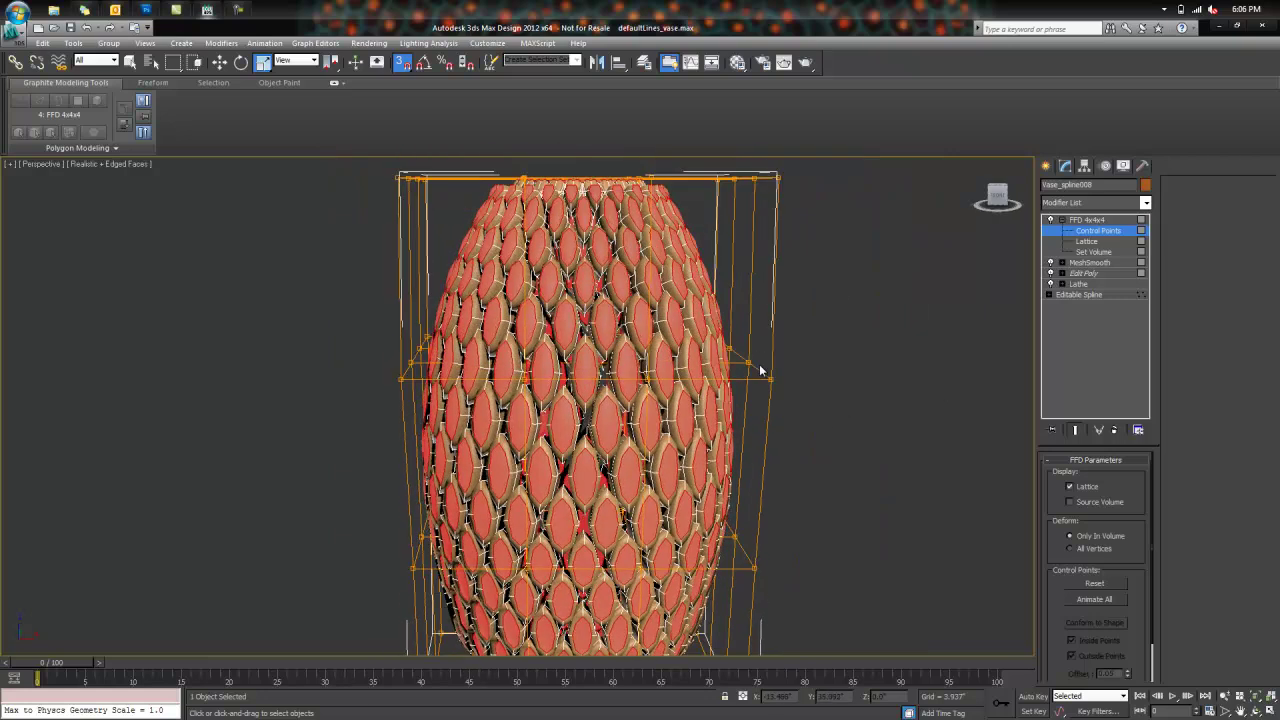
Step: Move the top row of lattice control points to narrow the vase top into an egg shape
drag(338, 301, 338, 301)
key(w)
drag(577, 298, 578, 300)
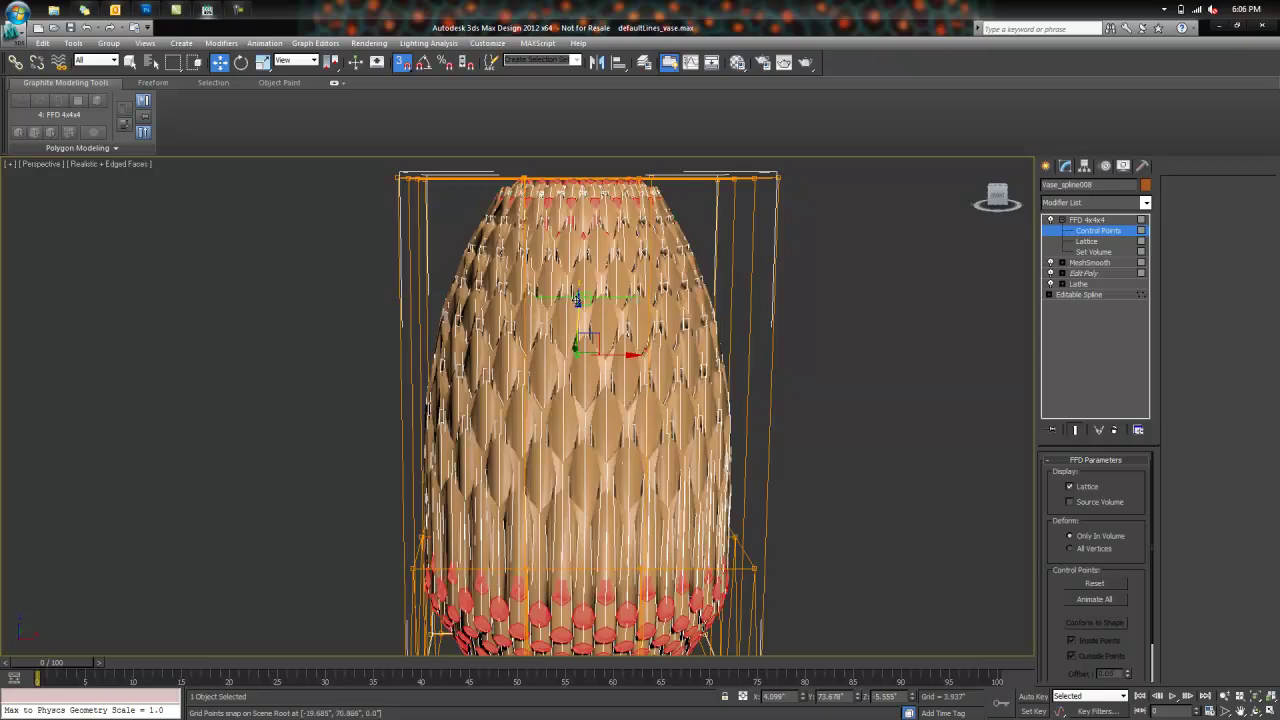
scroll(578, 315, up, 1)
scroll(580, 302, up, 3)
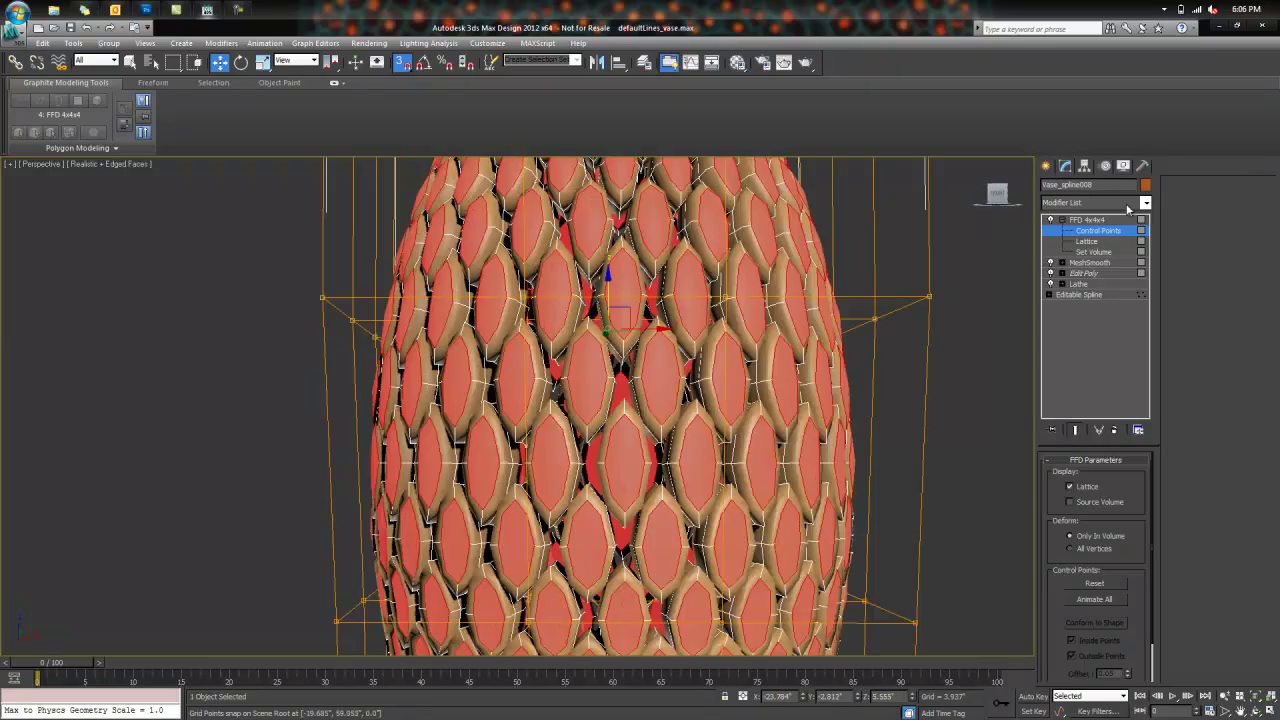
Step: Exit the lattice control-point level and orbit around the reshaped vase
click(1088, 219)
scroll(983, 360, down, 3)
click(983, 360)
mouse_move(904, 390)
alt+middle_down()
mouse_move(826, 309)
mouse_move(814, 409)
alt+middle_up()
click(654, 330)
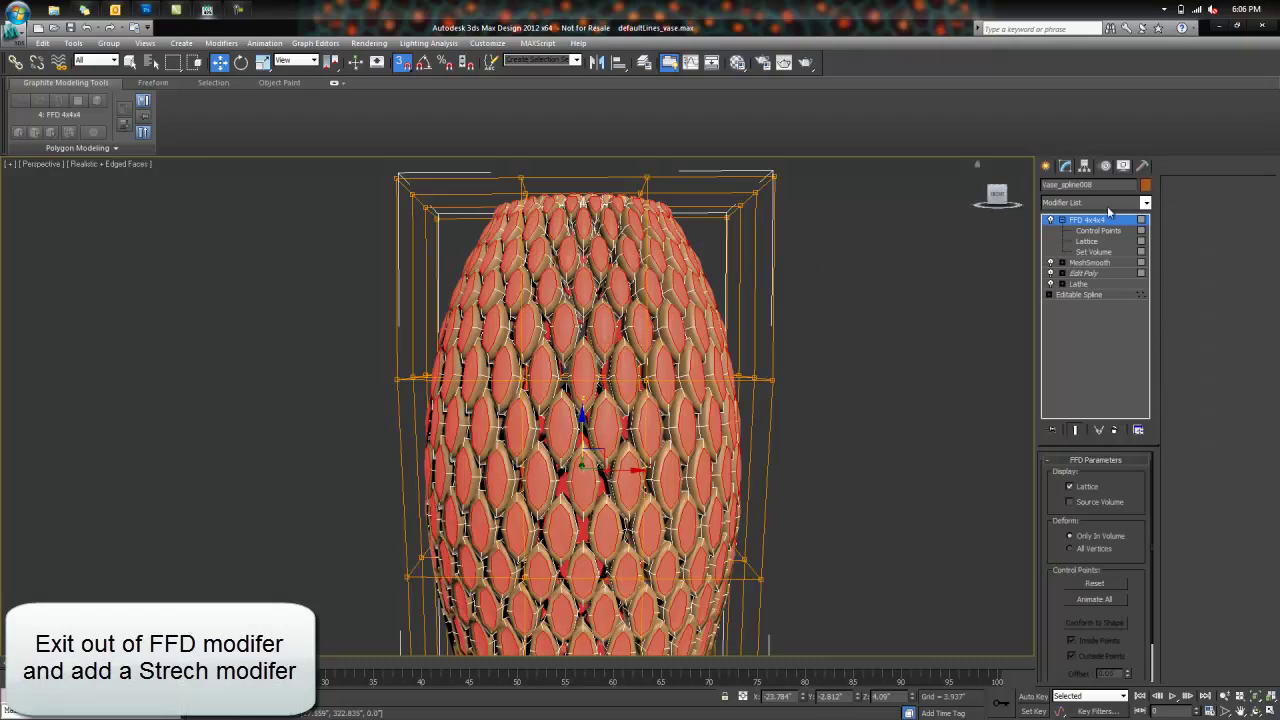
Step: Add a Stretch modifier with Stretch 14.1 and an upper limit of 0.012 inch
click(1118, 204)
scroll(1146, 230, down, 15)
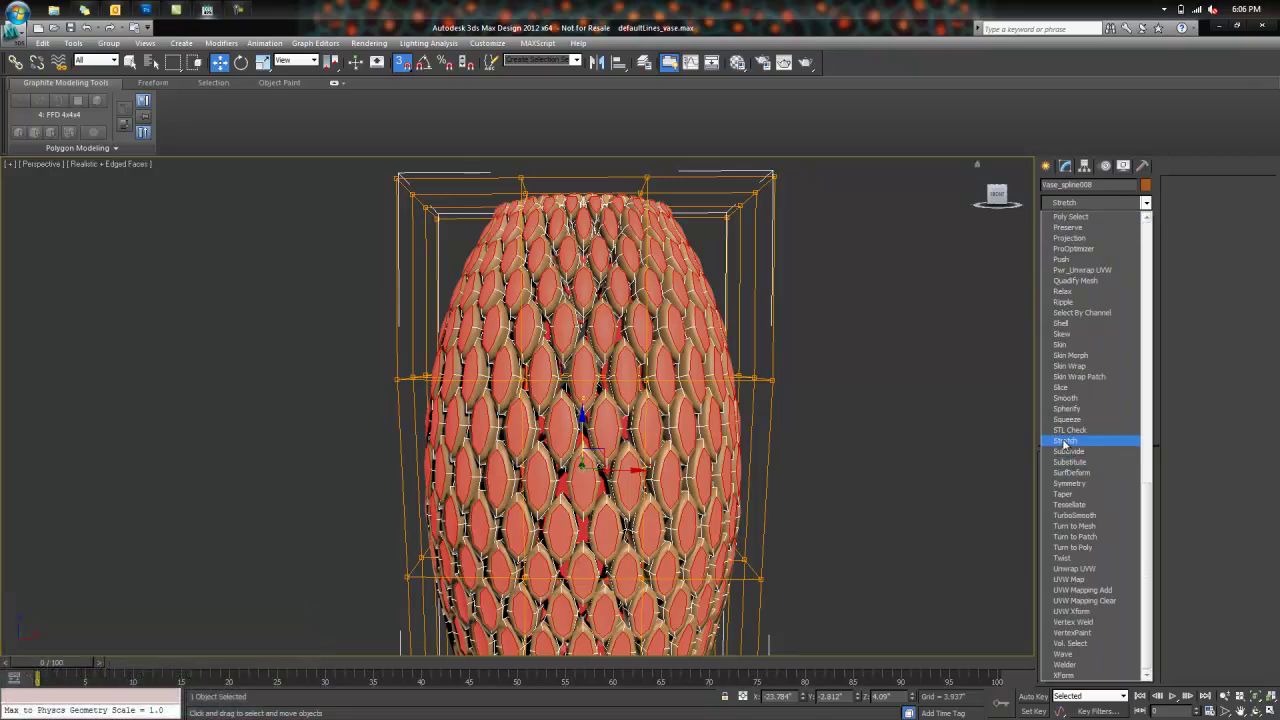
click(1064, 441)
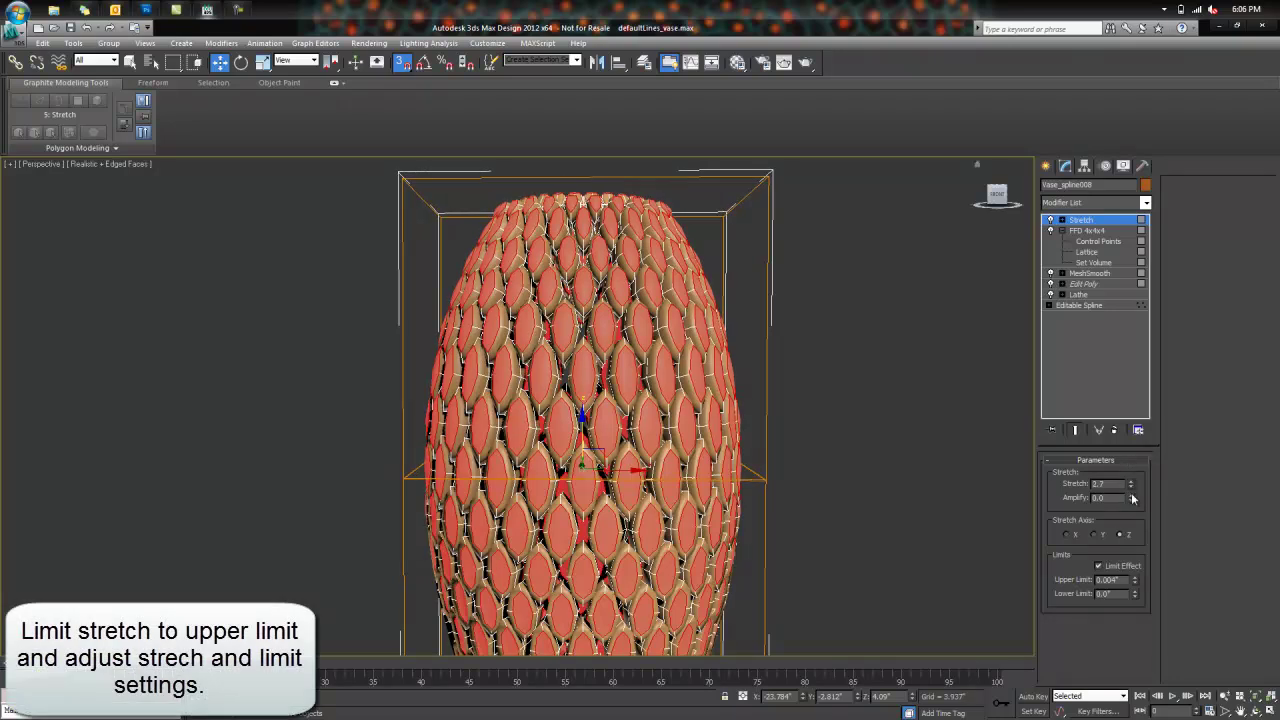
drag(1136, 583, 1131, 405)
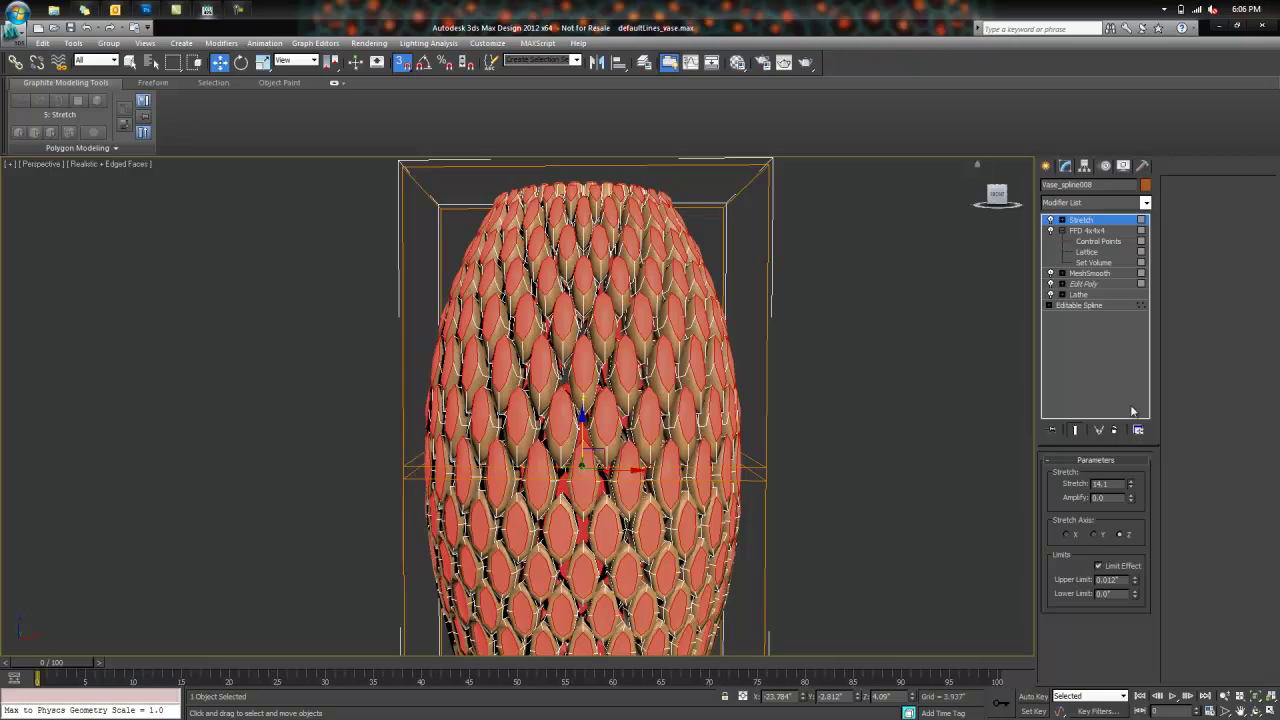
click(814, 366)
mouse_move(803, 363)
alt+middle_down()
mouse_move(663, 371)
mouse_move(697, 337)
alt+middle_up()
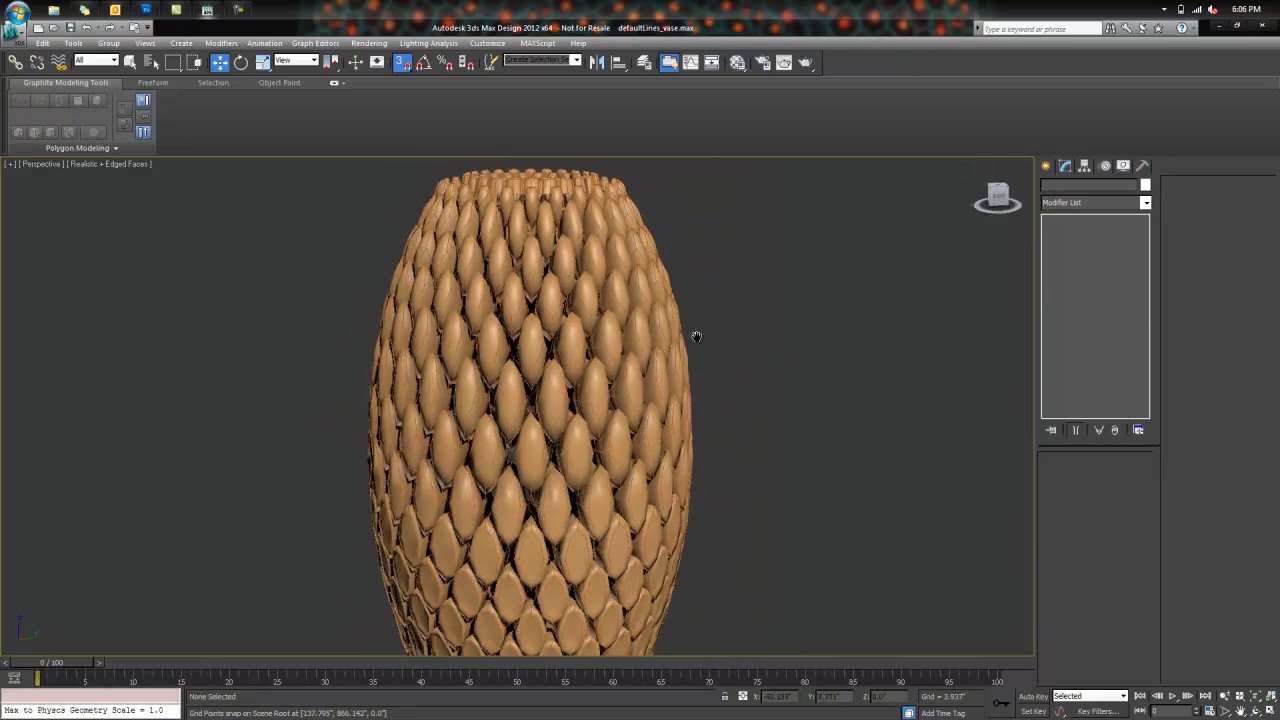
scroll(715, 320, down, 3)
Step: Add an Edit Poly modifier above Stretch to bake the vase's current shape
click(607, 357)
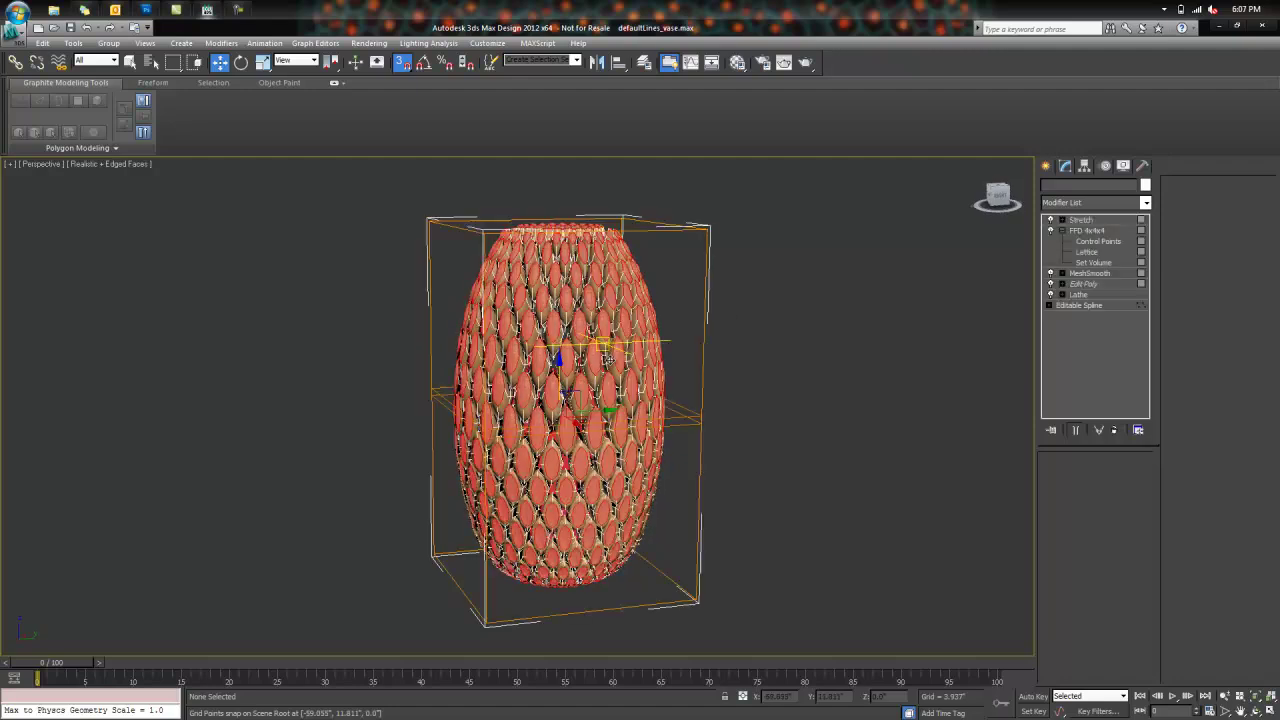
click(1145, 202)
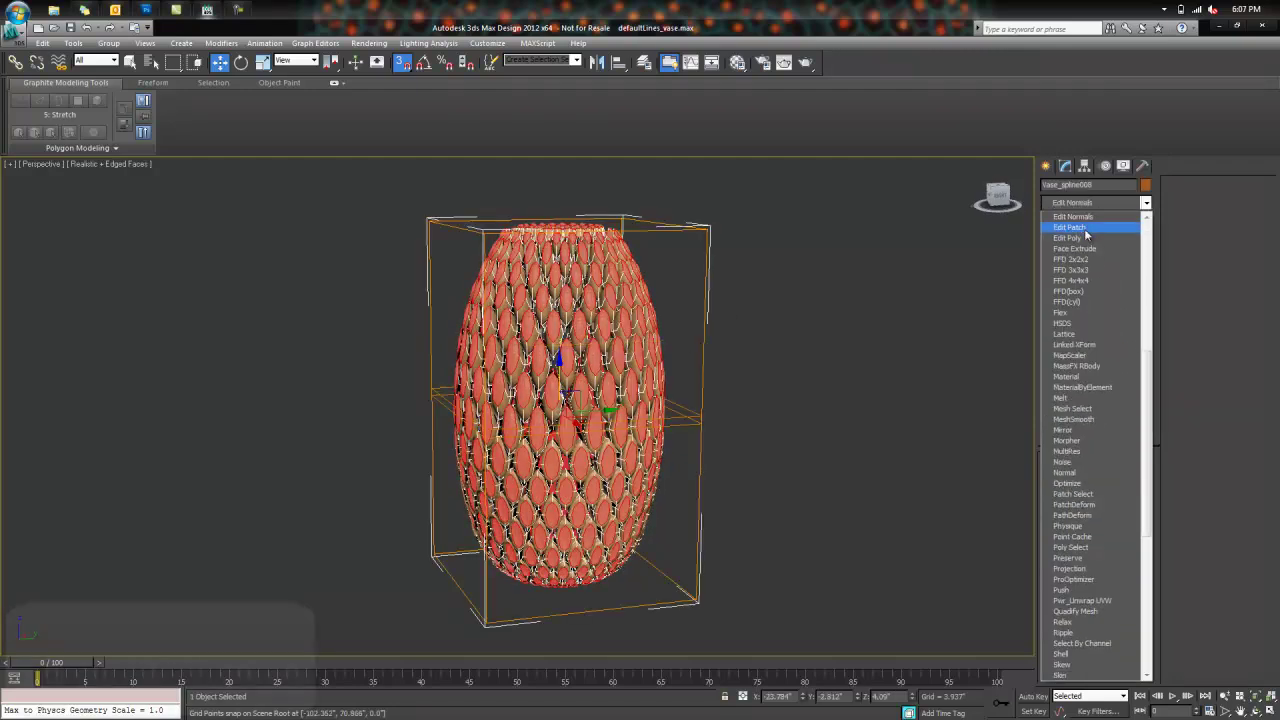
click(1080, 238)
click(760, 350)
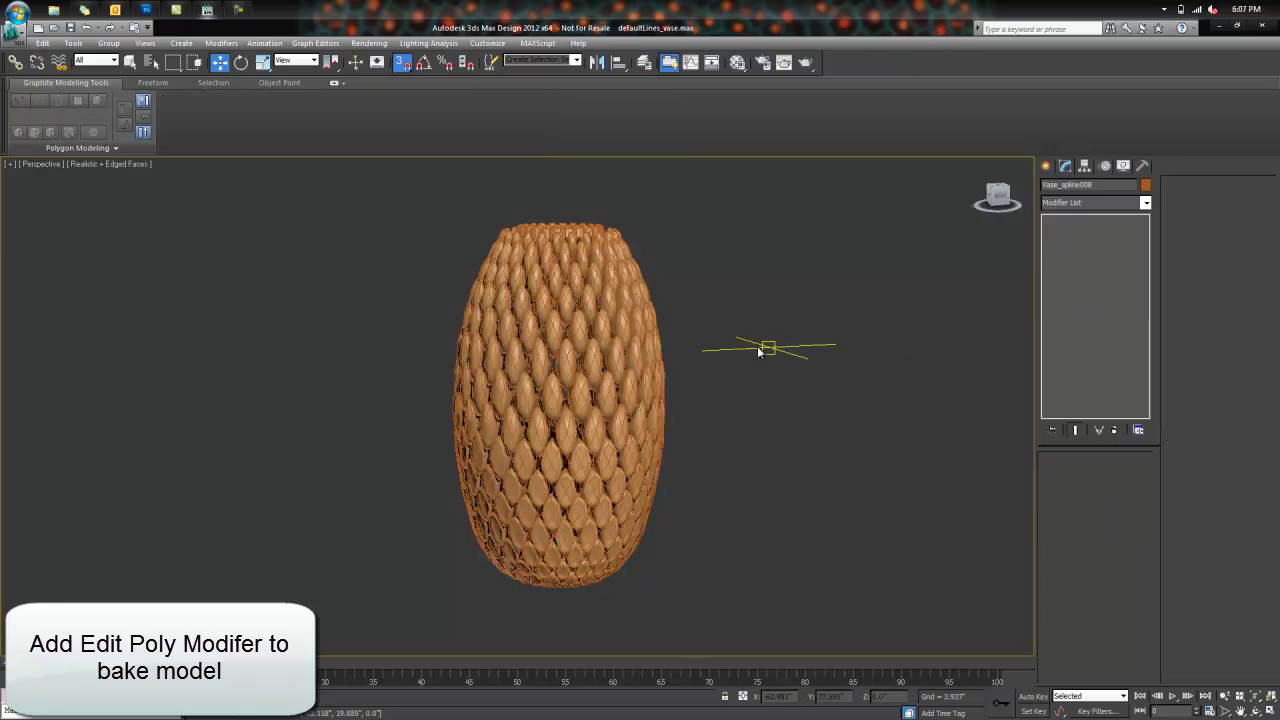
click(730, 335)
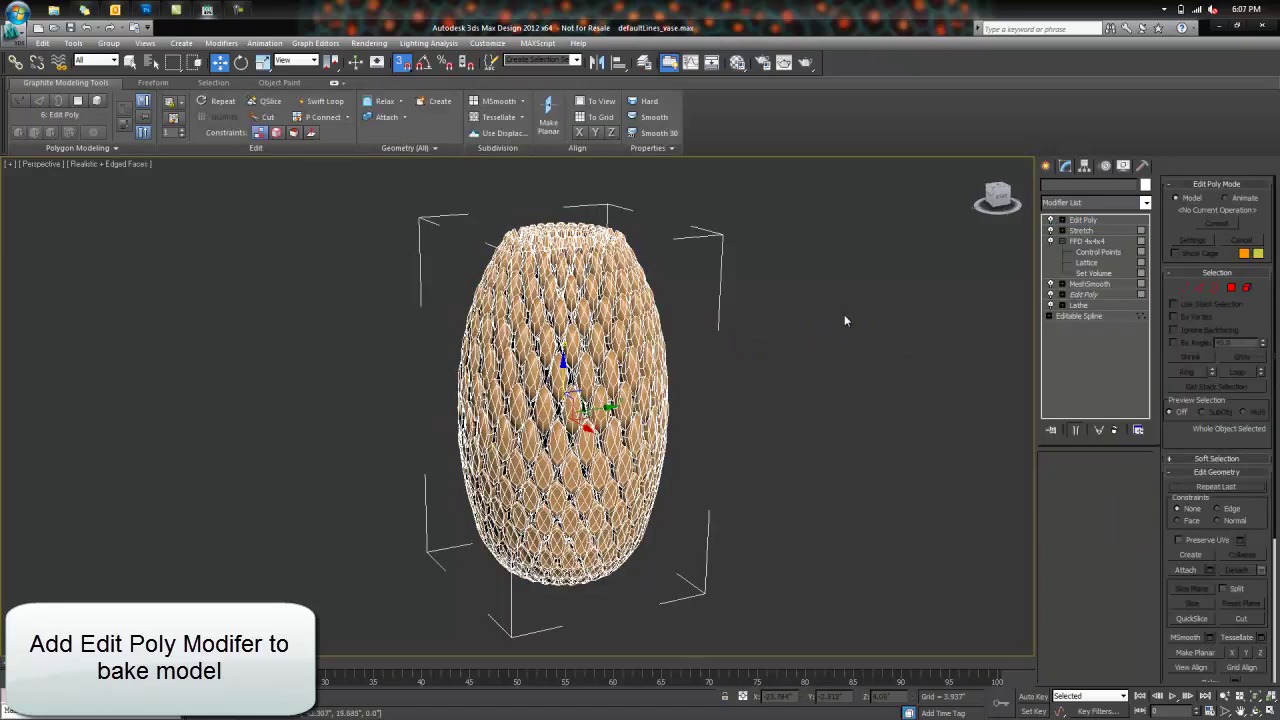
click(1145, 202)
scroll(1090, 450, down, 5)
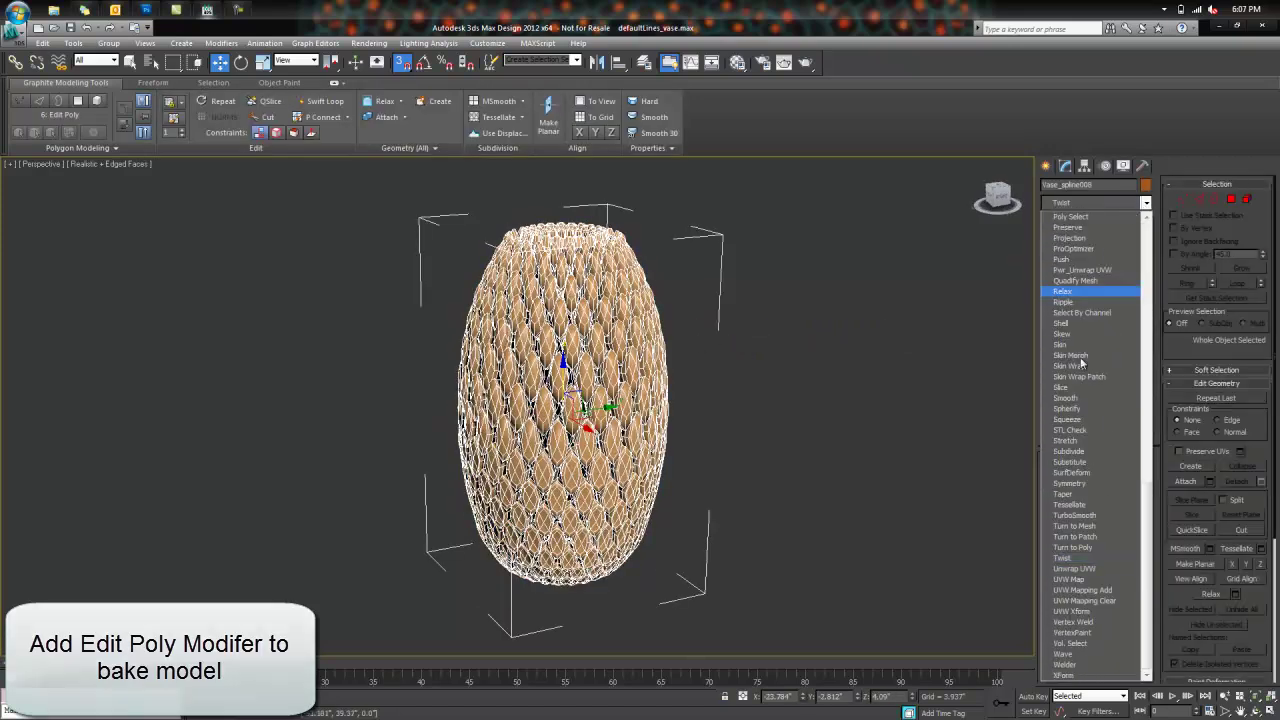
Step: Add a Twist modifier with Angle -56.5 on Z and view the spiralled scales from above
click(1066, 557)
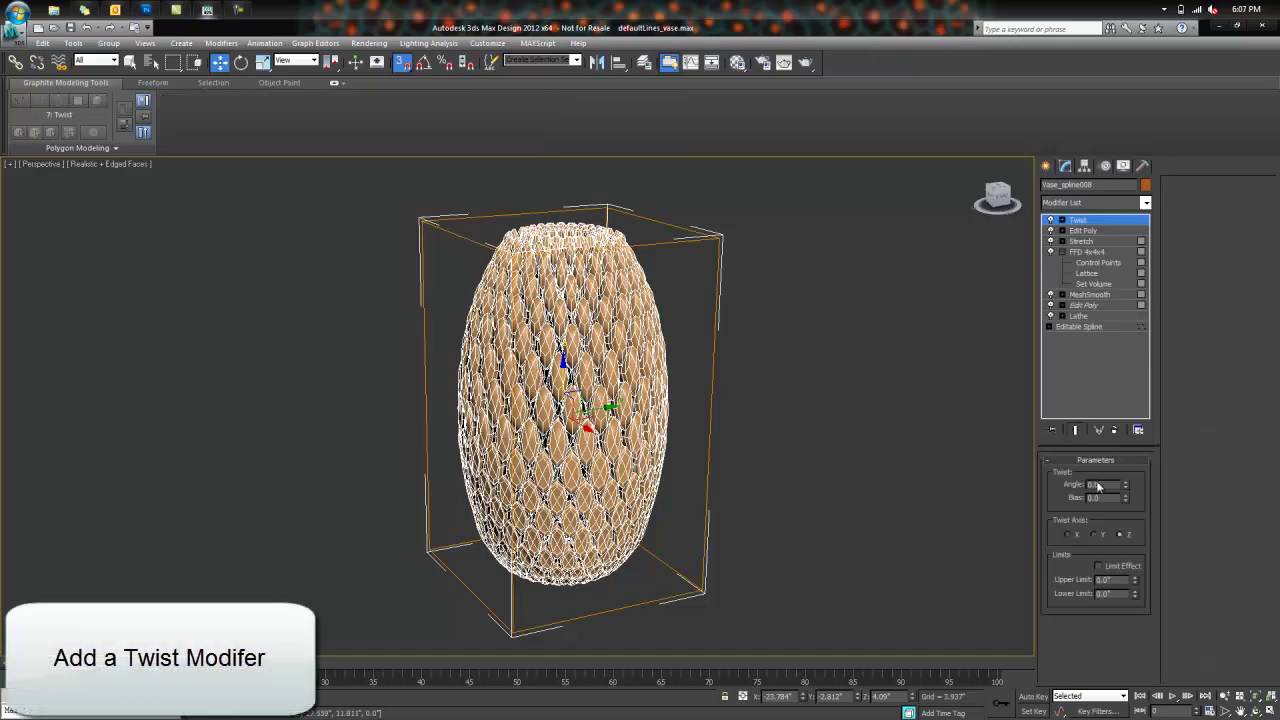
drag(1126, 487, 1141, 560)
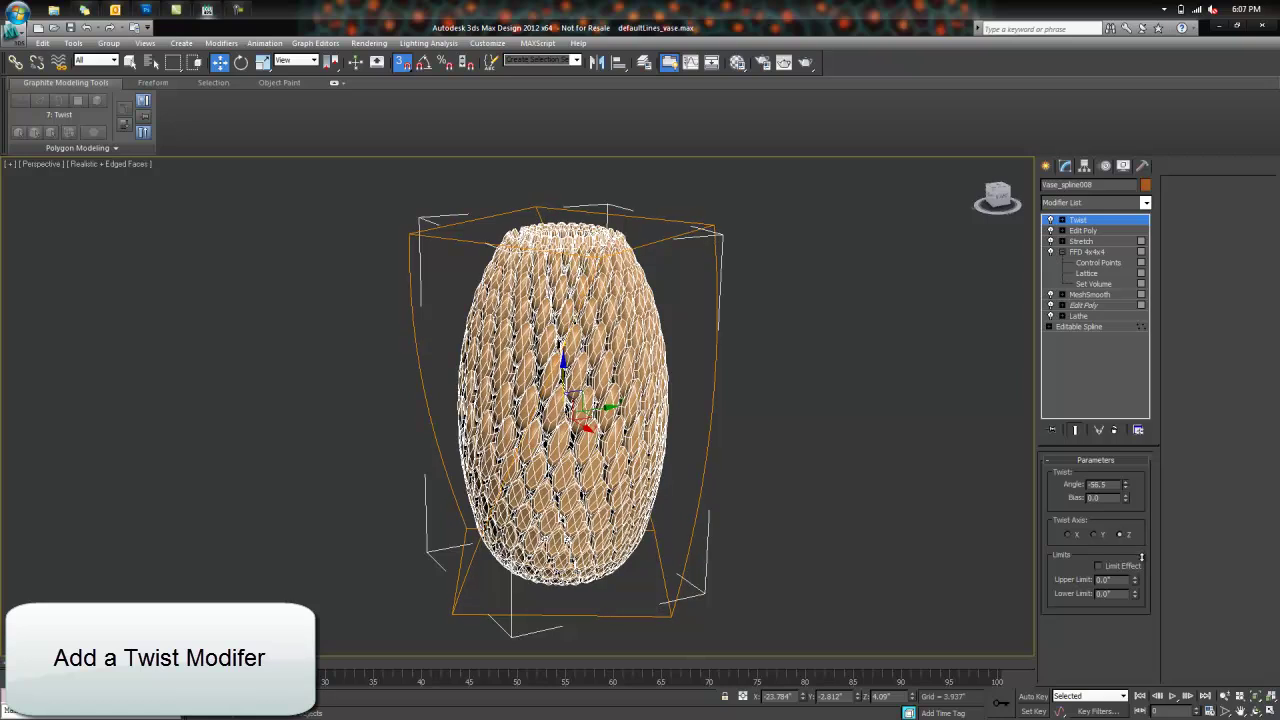
click(866, 523)
scroll(711, 425, up, 3)
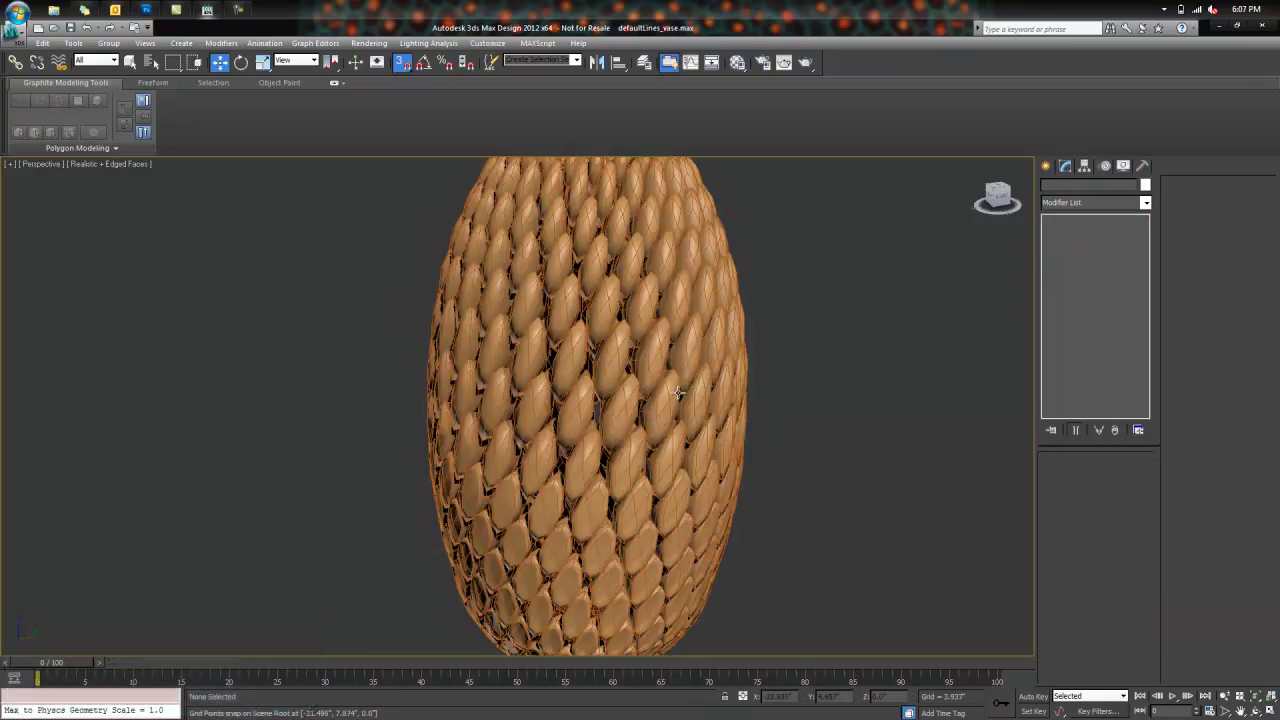
middle_drag(674, 394, 676, 421)
mouse_move(661, 253)
alt+middle_down()
mouse_move(666, 285)
mouse_move(629, 392)
alt+middle_up()
scroll(666, 289, up, 2)
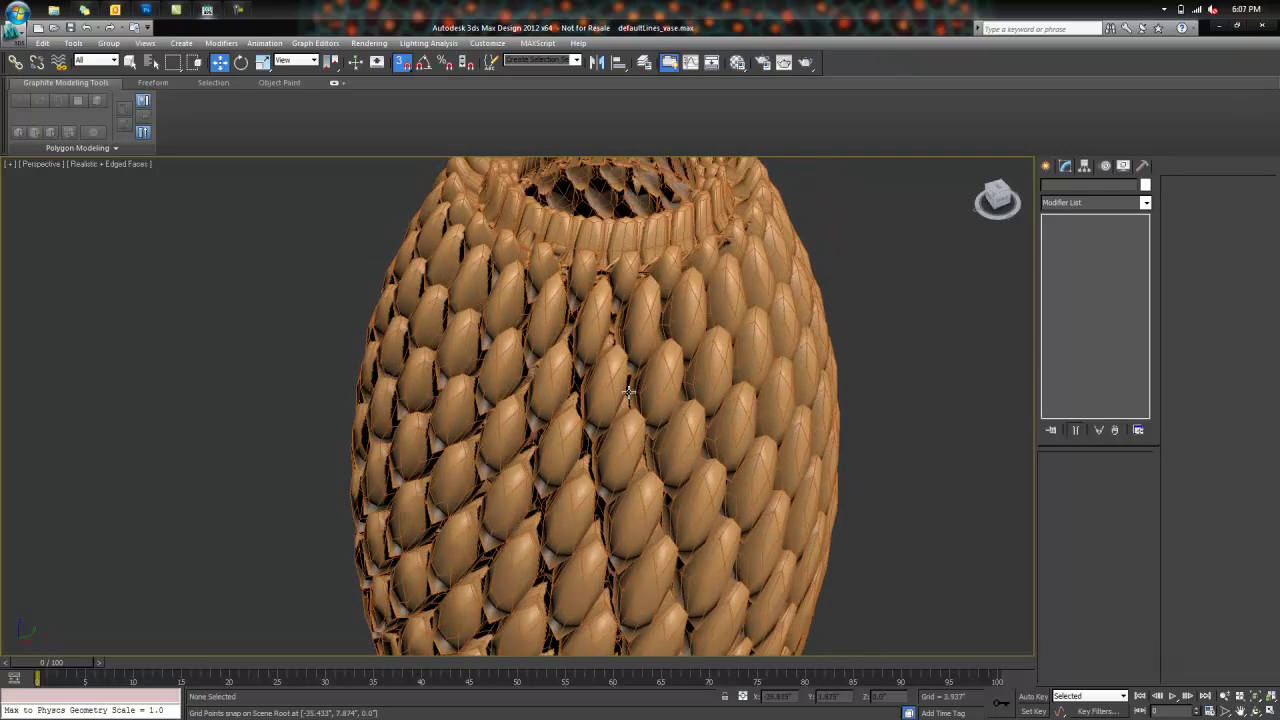
scroll(629, 392, up, 2)
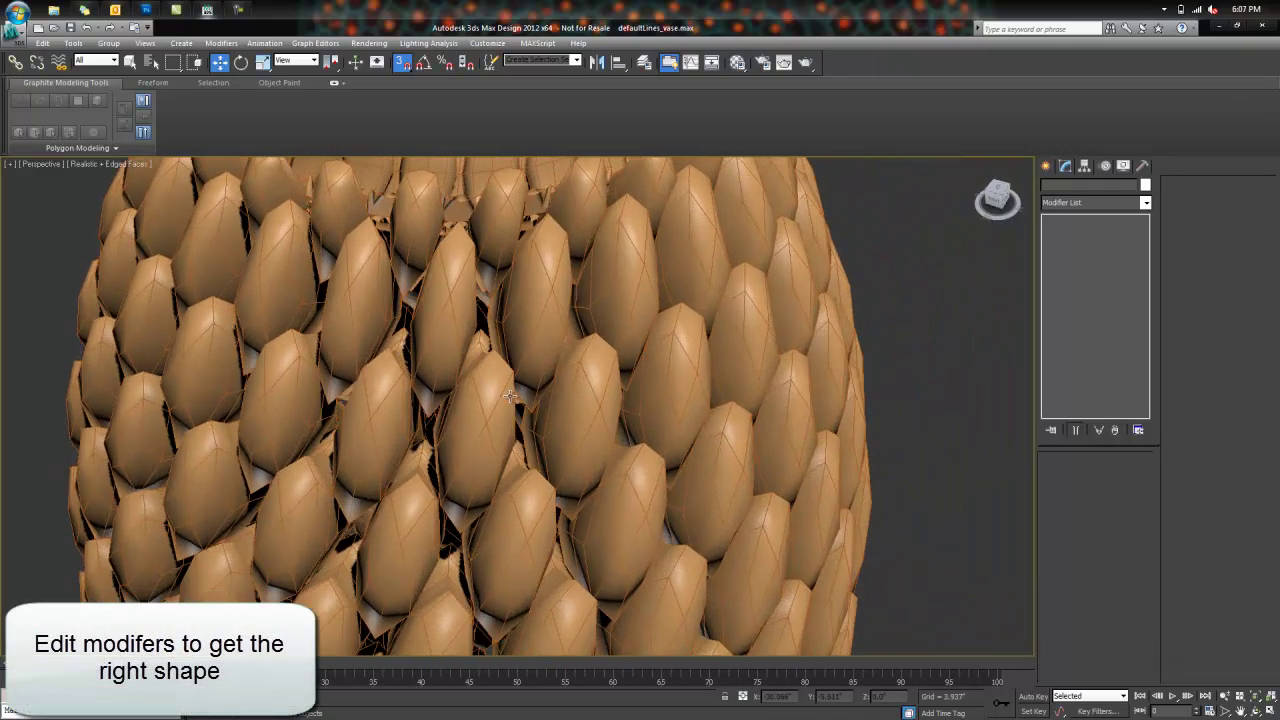
Step: Return to the Stretch modifier and raise the Stretch amount to 18.0
click(510, 396)
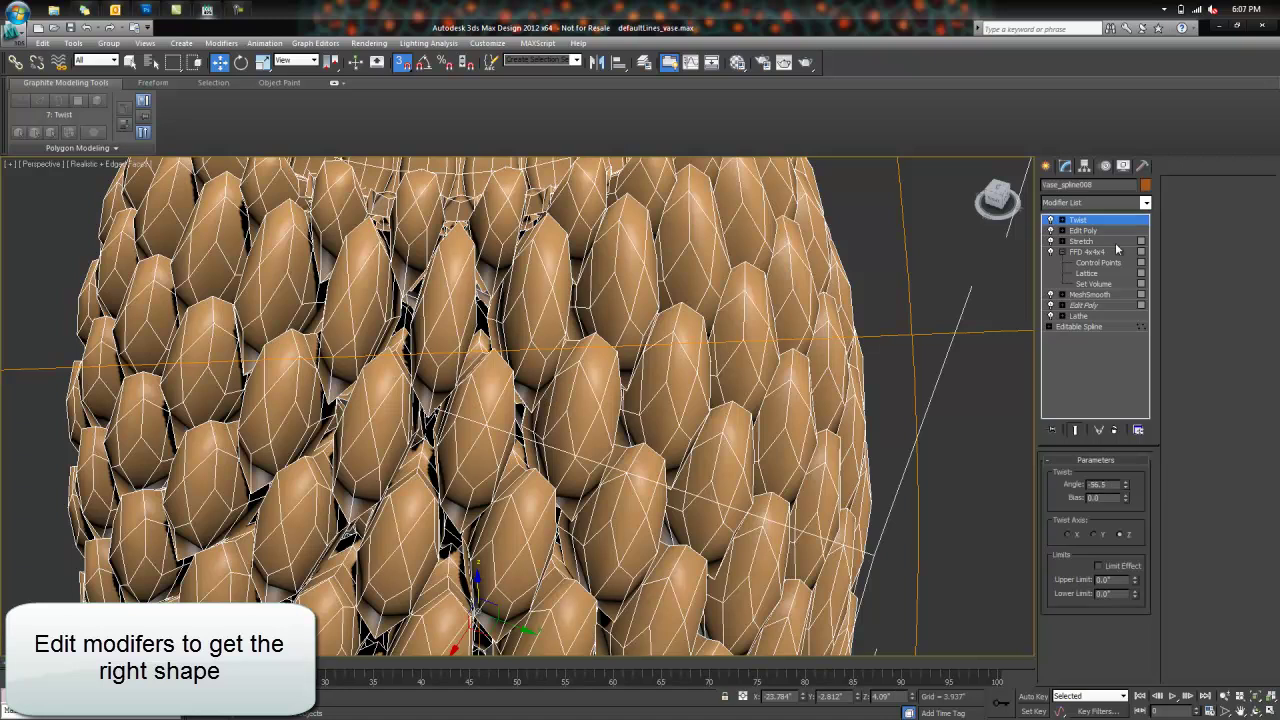
click(1114, 242)
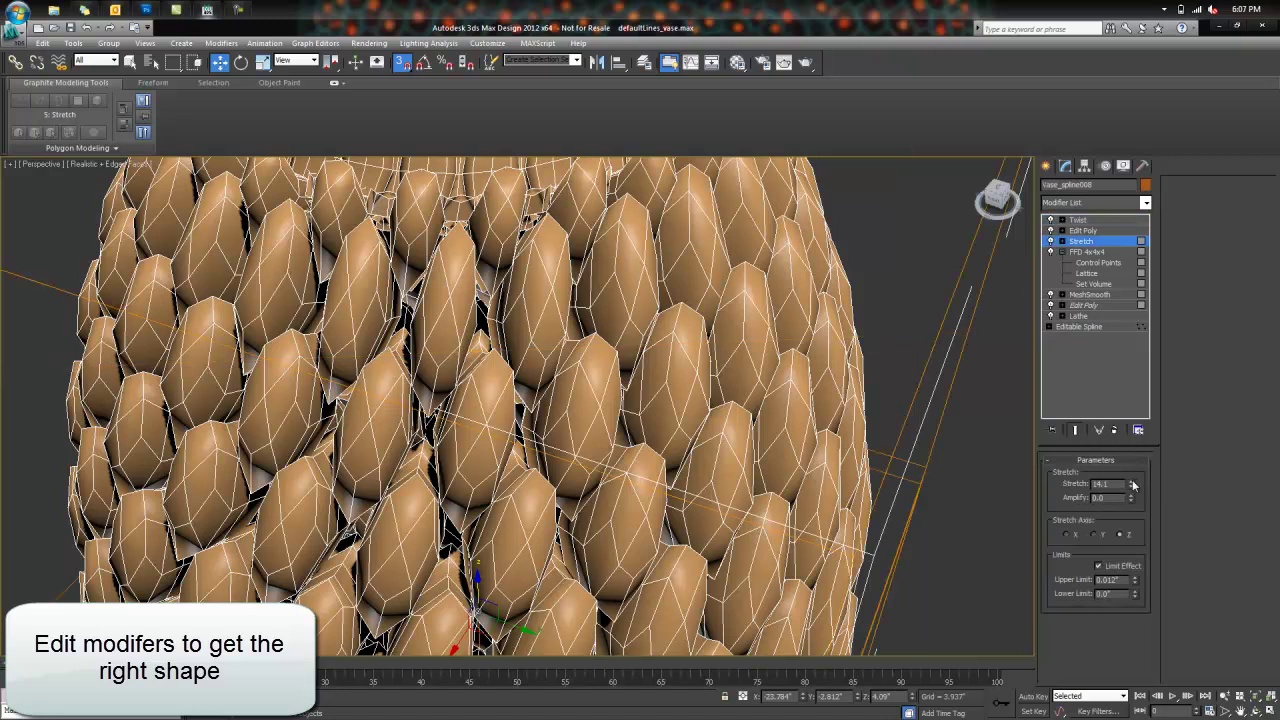
drag(1133, 484, 1138, 456)
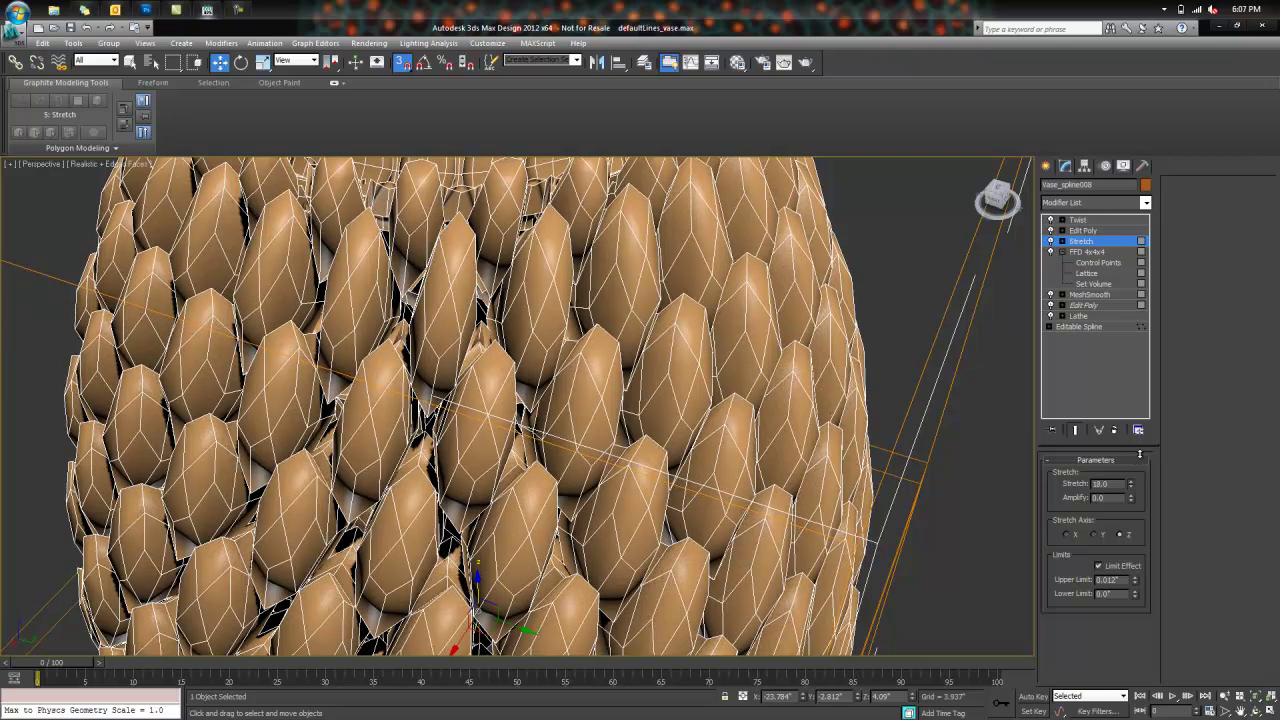
scroll(754, 455, down, 2)
scroll(638, 462, down, 2)
scroll(618, 438, down, 2)
scroll(625, 418, down, 1)
scroll(624, 418, up, 3)
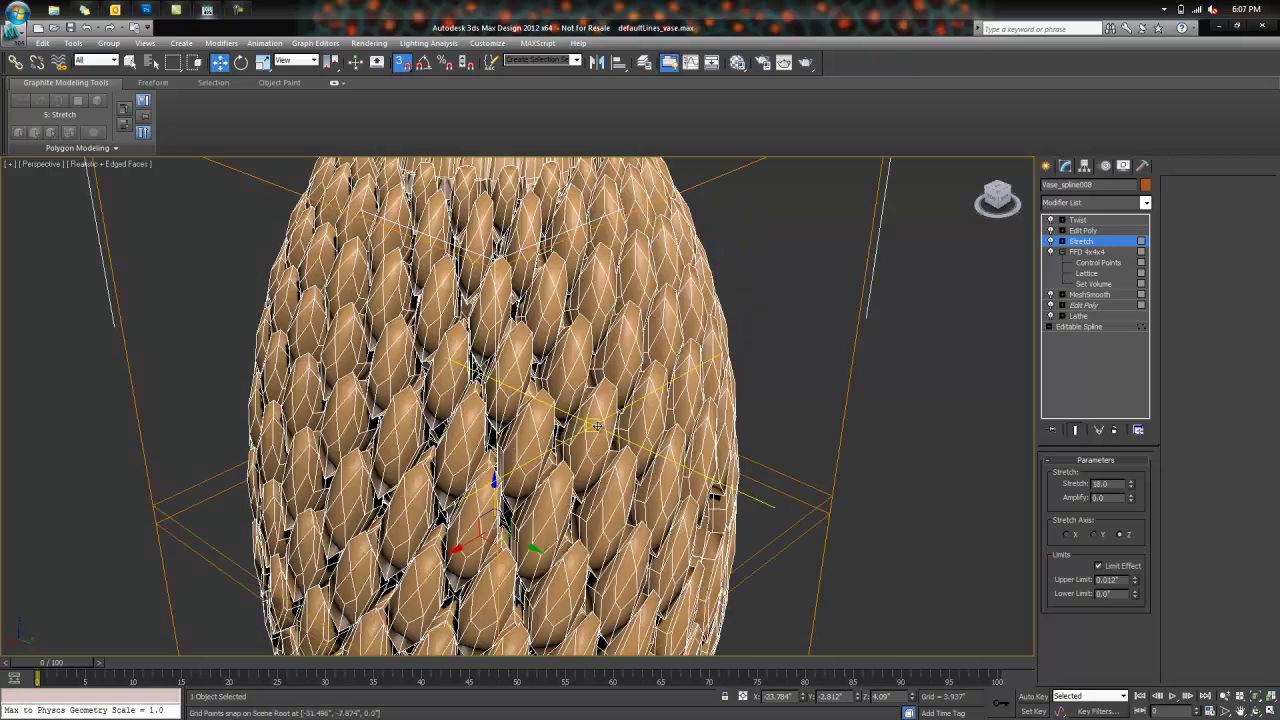
Step: Orbit around the lengthened twisted vase to inspect it, then reselect it
click(787, 352)
mouse_move(787, 352)
alt+middle_down()
mouse_move(789, 337)
mouse_move(810, 350)
alt+middle_up()
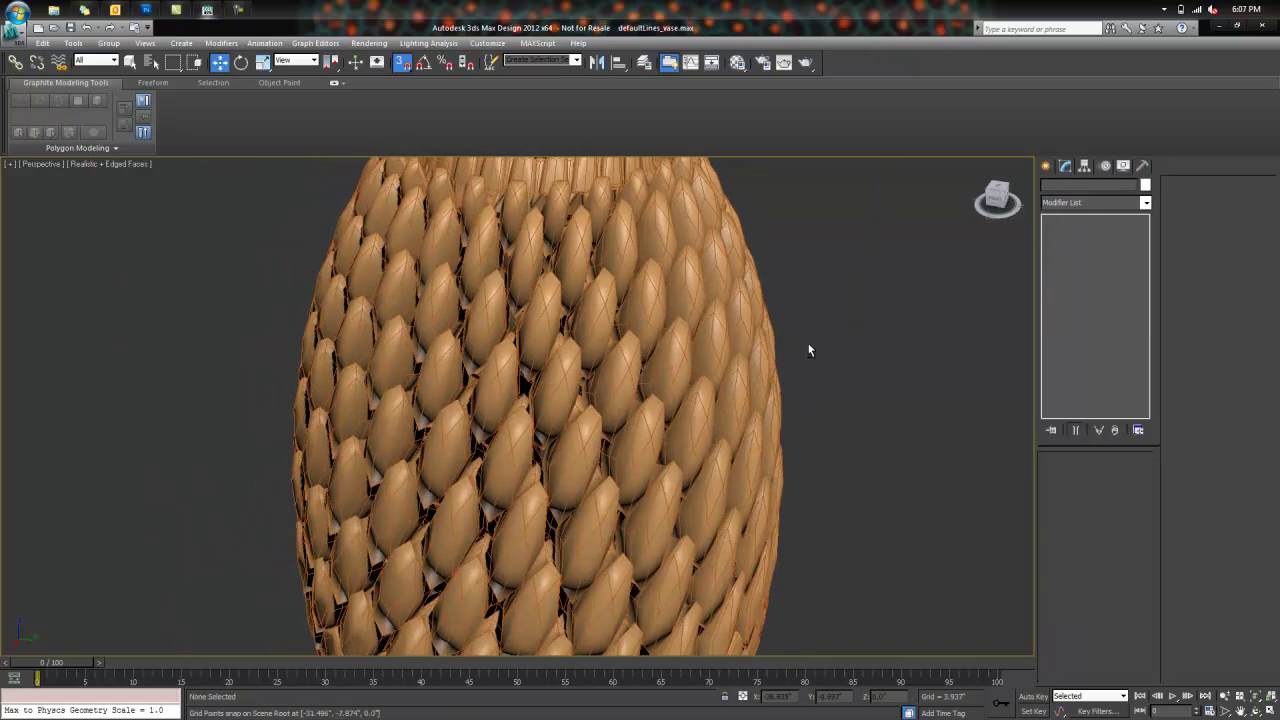
scroll(693, 372, down, 2)
mouse_move(662, 375)
alt+middle_down()
mouse_move(668, 270)
mouse_move(698, 275)
mouse_move(703, 300)
mouse_move(745, 303)
alt+middle_up()
click(615, 283)
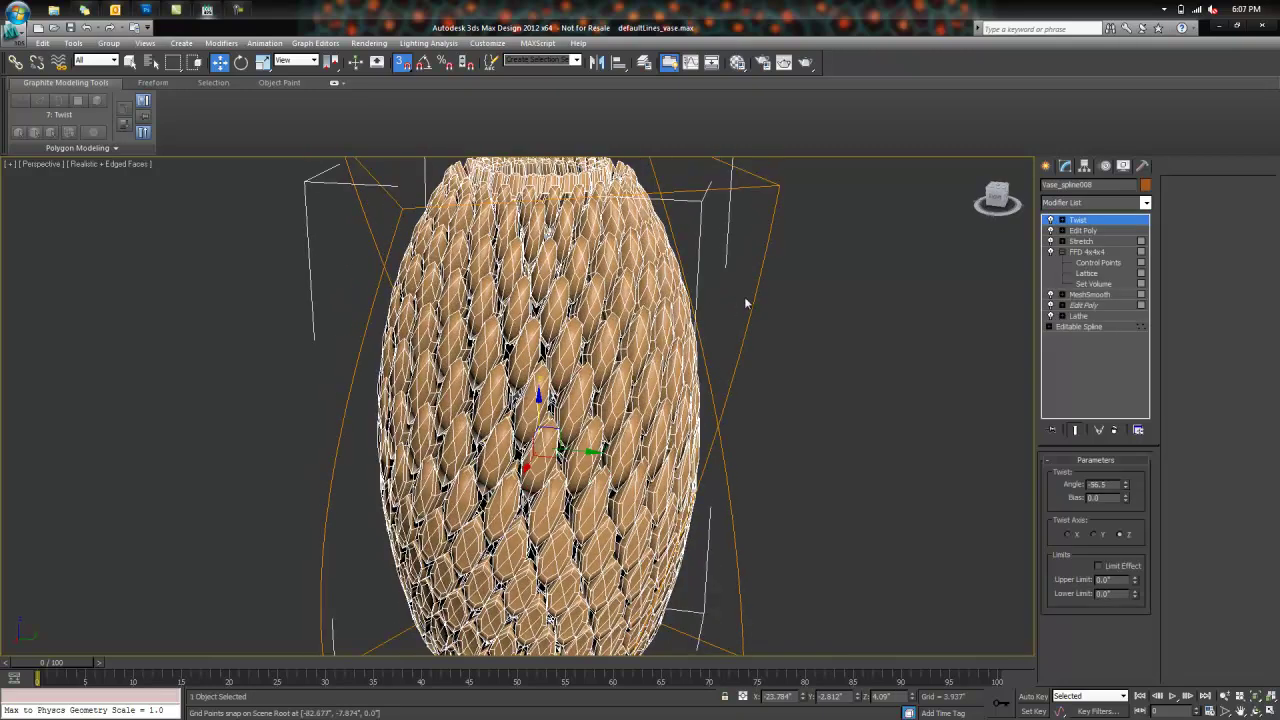
Step: Add a Push modifier to the vase and turn off the edged-faces wireframe overlay
click(1146, 203)
text(pu)
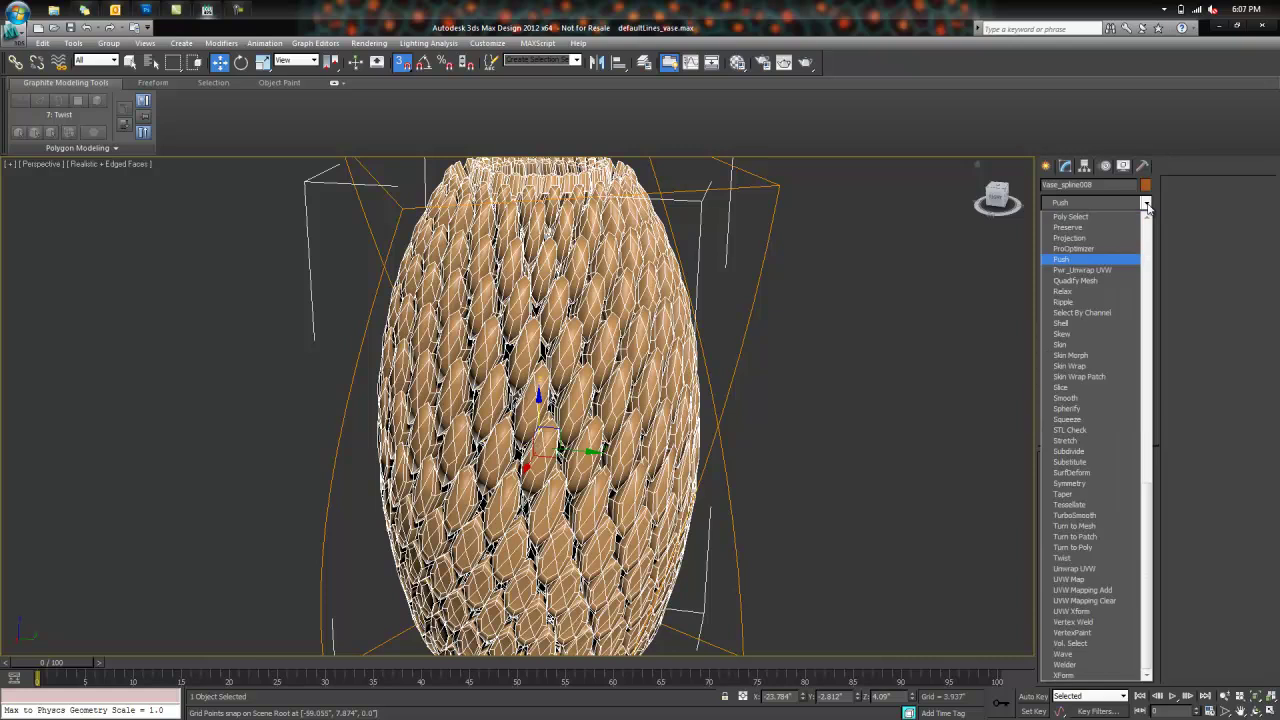
key(Return)
drag(1143, 478, 1143, 468)
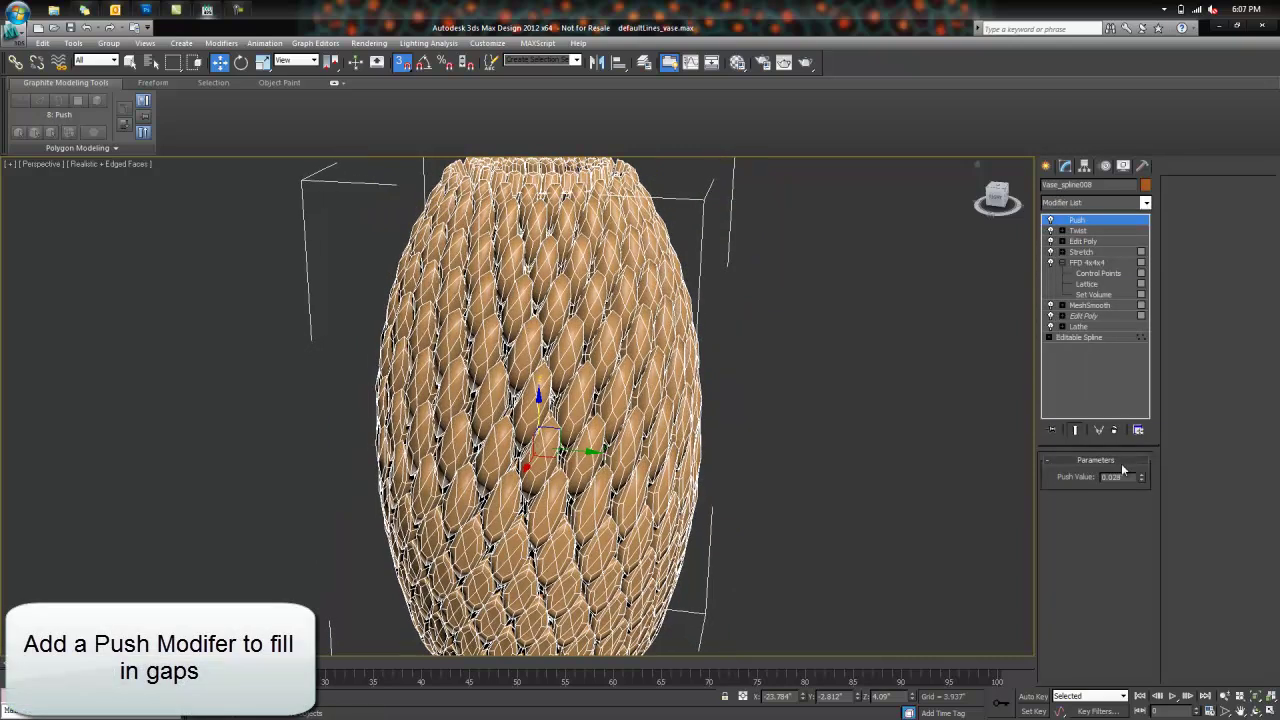
click(100, 165)
click(105, 223)
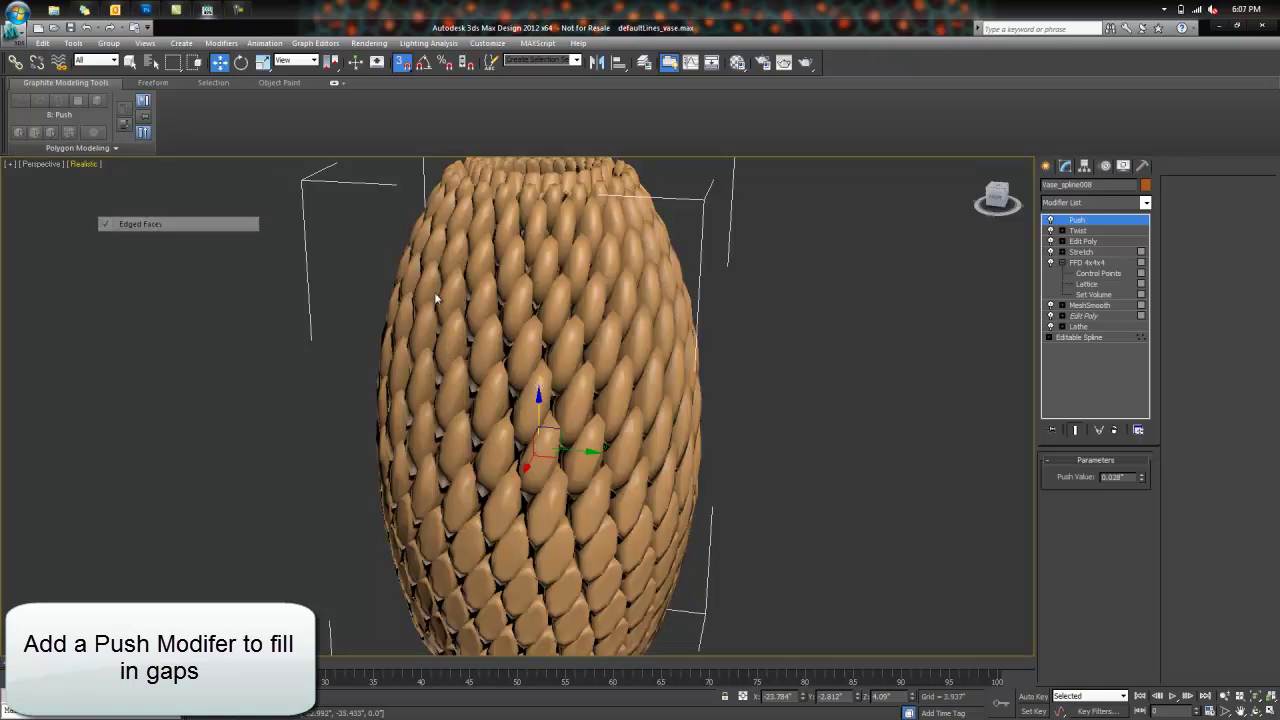
Step: Raise the Push value to 0.091 inch so the scales bulge outward
drag(1143, 469, 1146, 466)
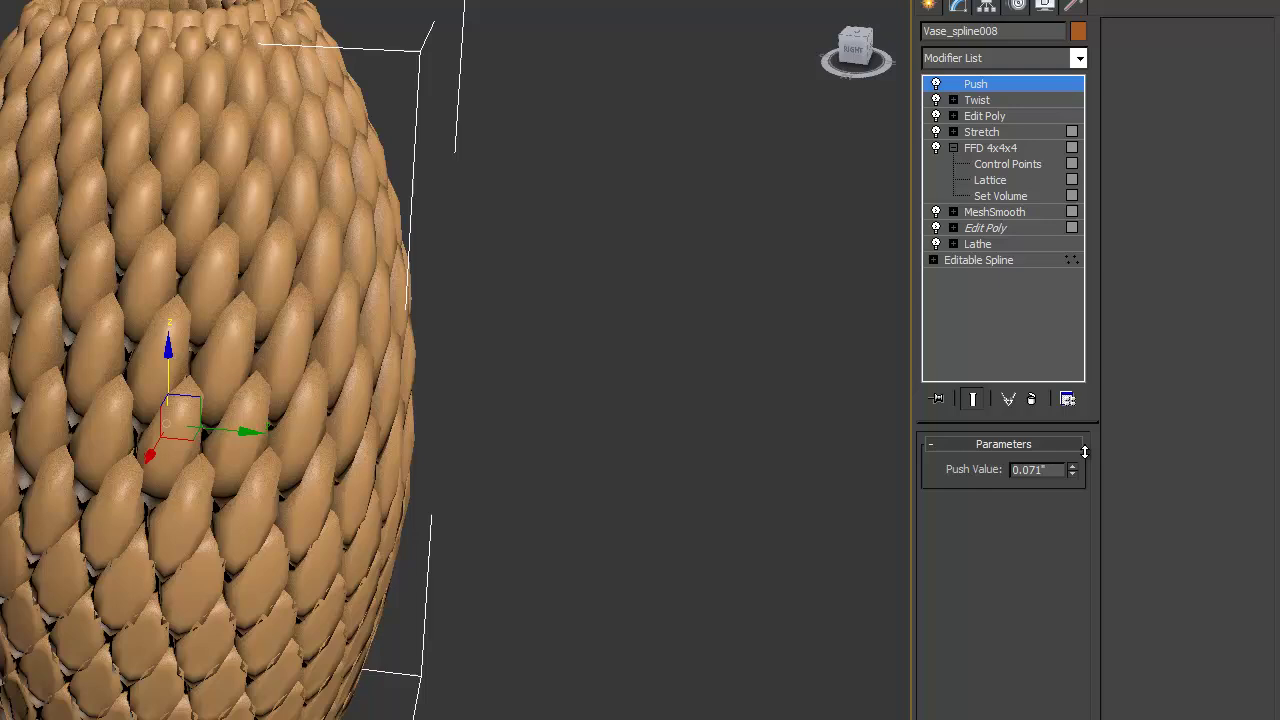
drag(1084, 451, 1094, 448)
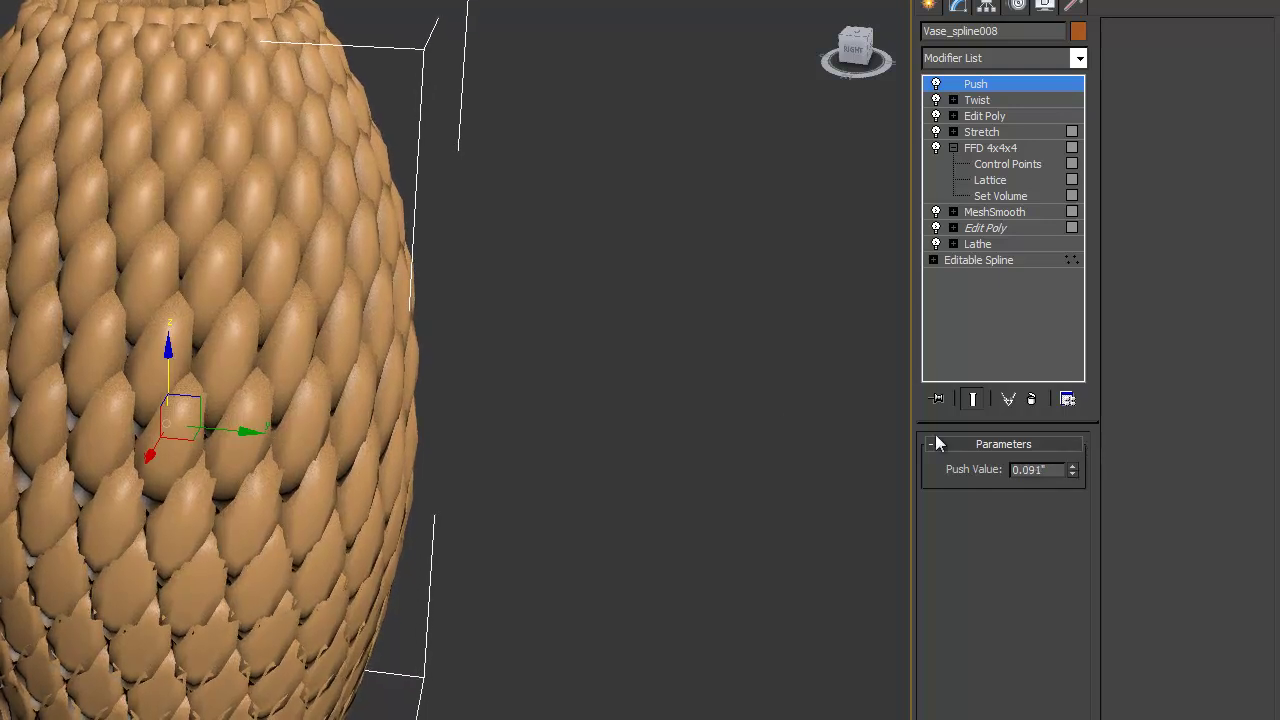
click(634, 348)
click(267, 289)
click(1051, 61)
Step: Add an Edit Poly modifier above Push and relax the vase's polygons in Polygon mode
click(732, 104)
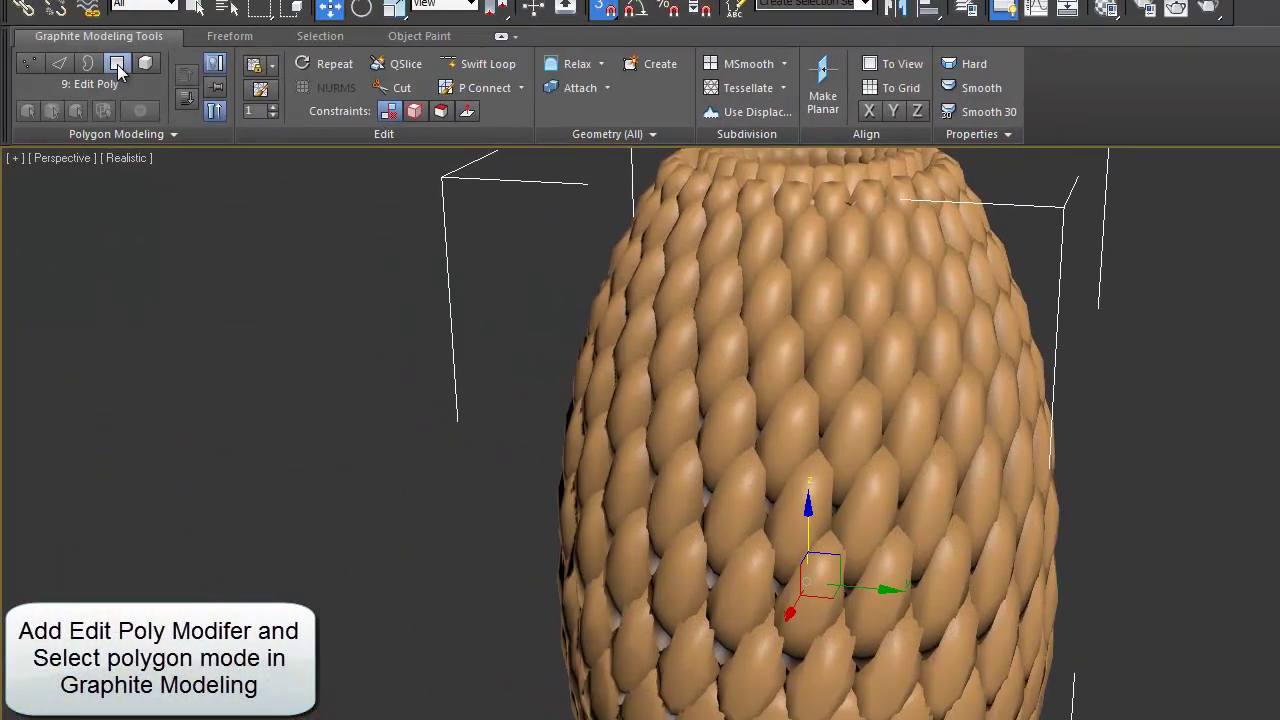
click(117, 64)
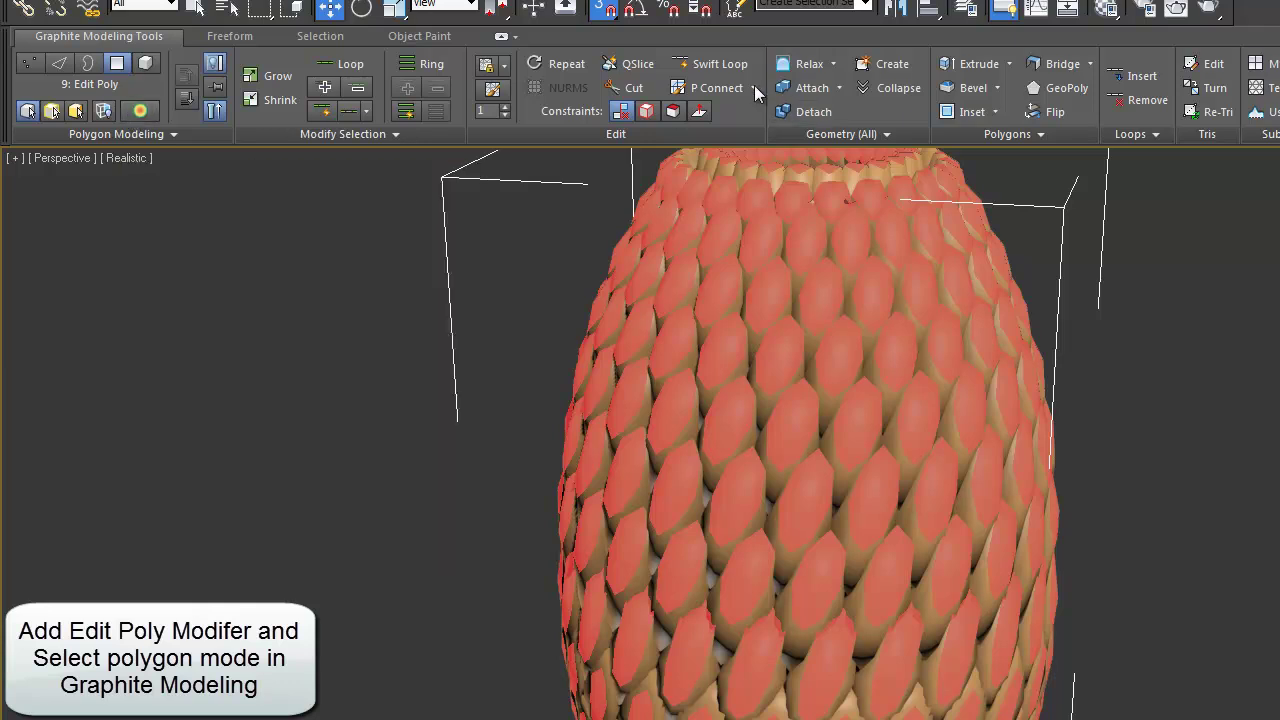
click(818, 66)
mouse_move(940, 260)
alt+middle_down()
mouse_move(873, 272)
mouse_move(1074, 183)
mouse_move(1074, 171)
mouse_move(1089, 274)
alt+middle_up()
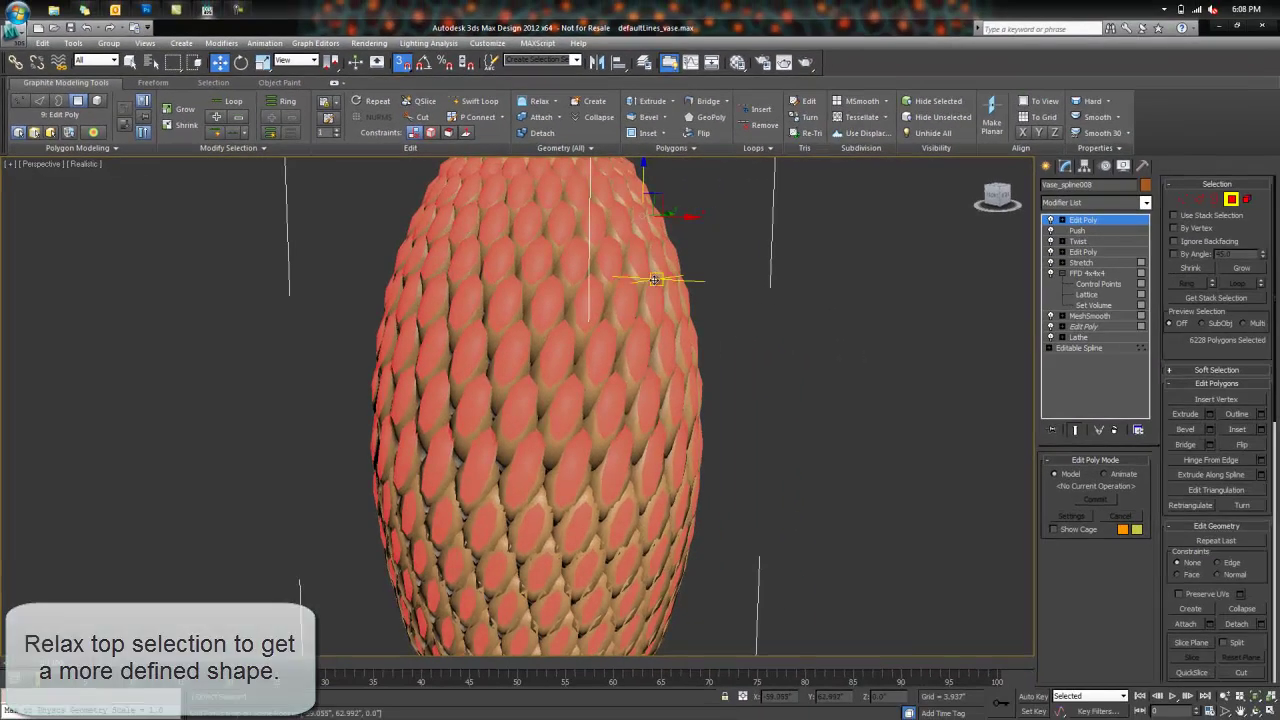
scroll(659, 300, up, 5)
alt+middle_drag(571, 280, 538, 297)
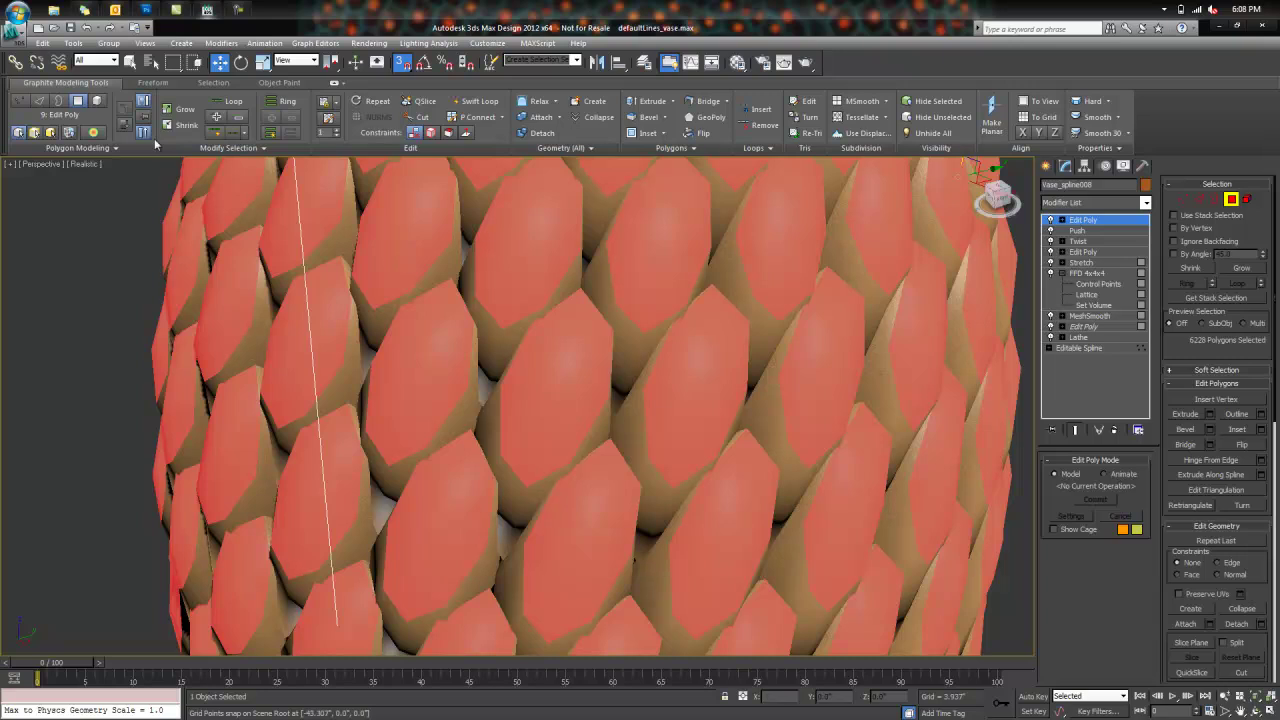
Step: Turn on Edged Faces, select the scale Tops, then invert to select the 24,912 surrounding polygons
click(202, 84)
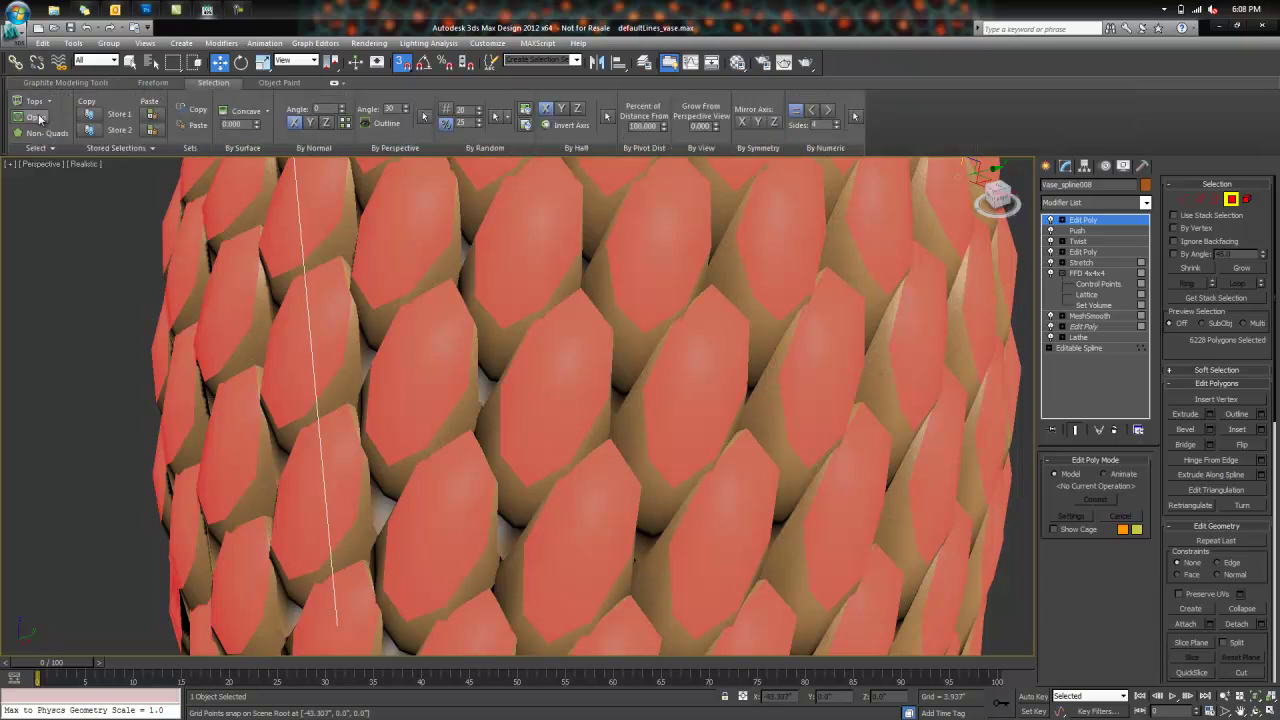
click(36, 117)
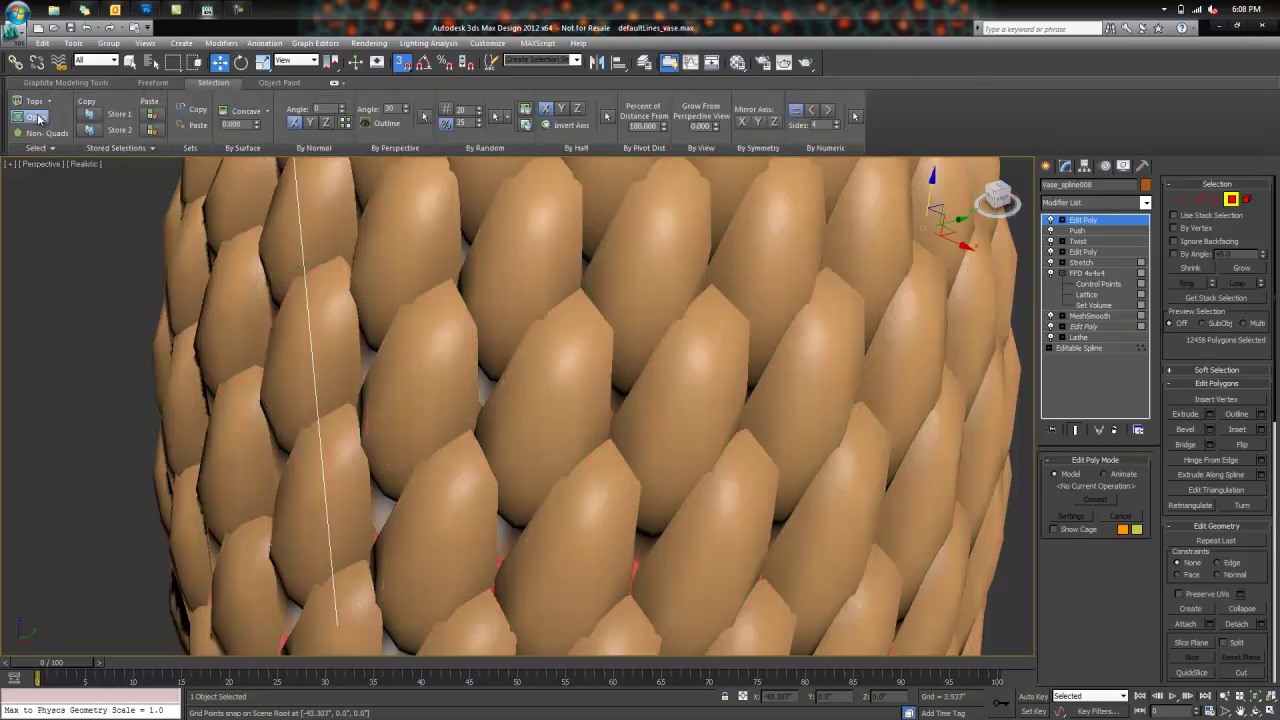
click(86, 166)
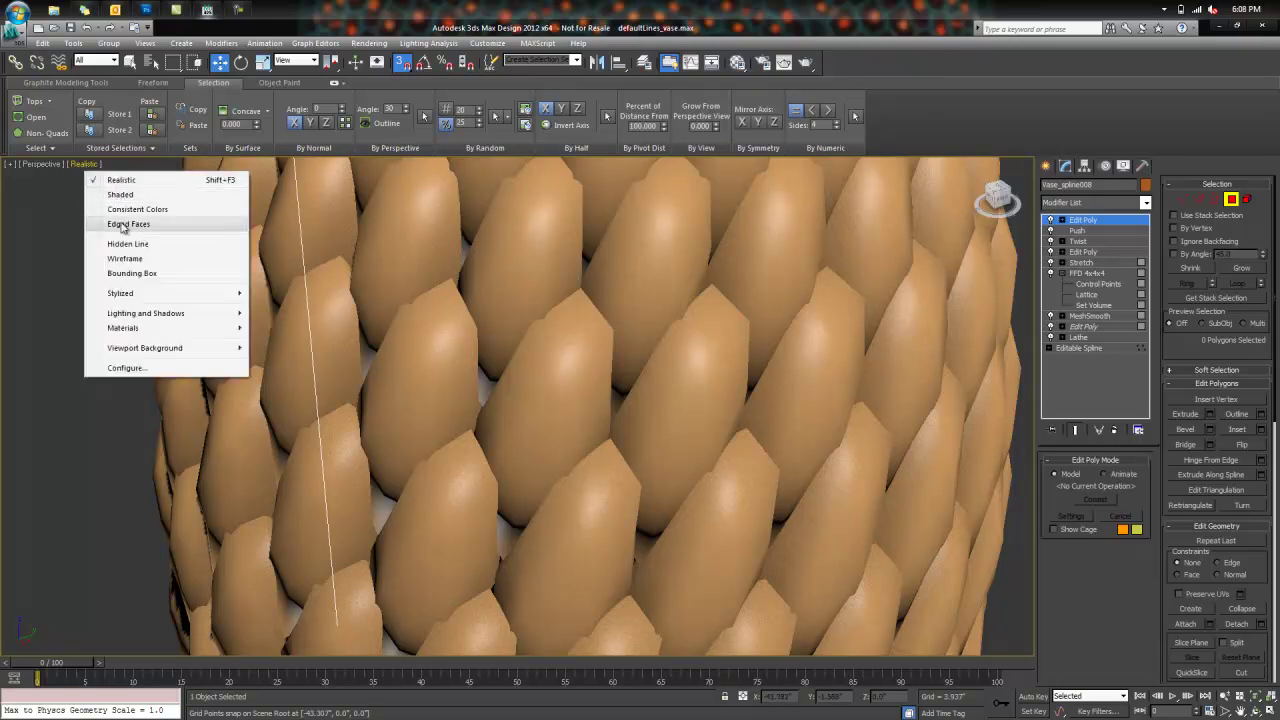
click(100, 223)
click(38, 117)
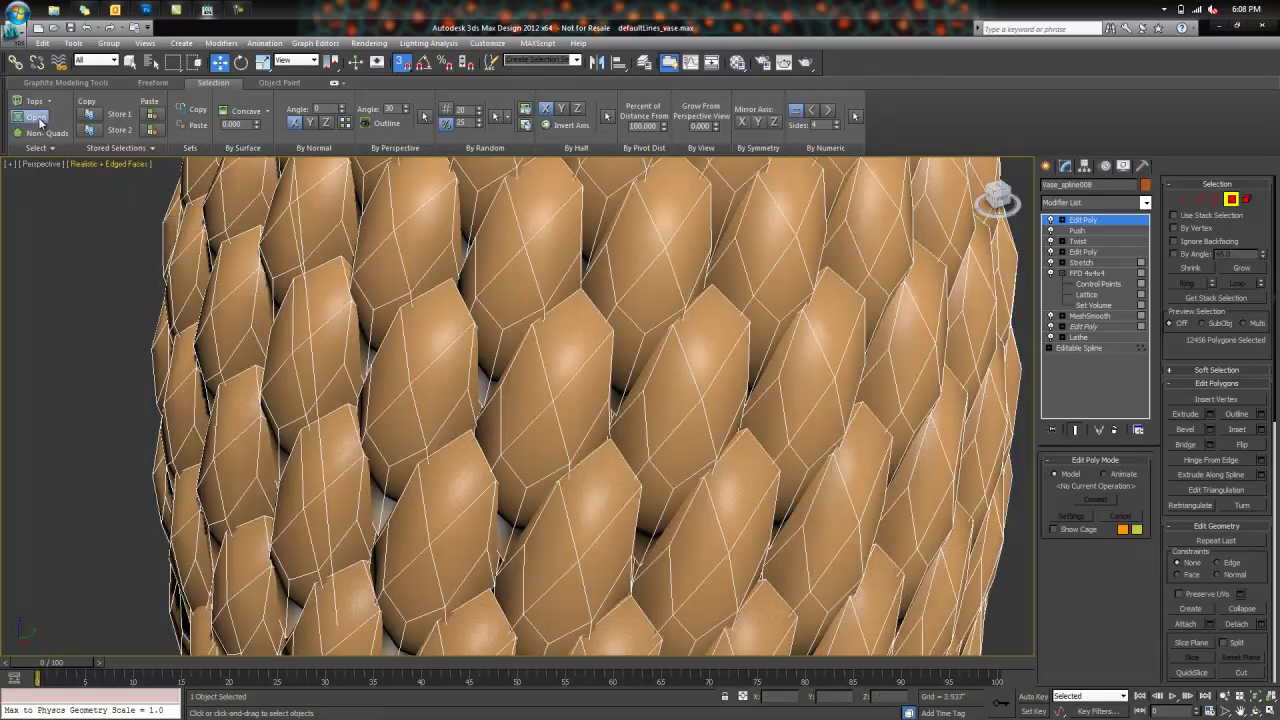
click(33, 103)
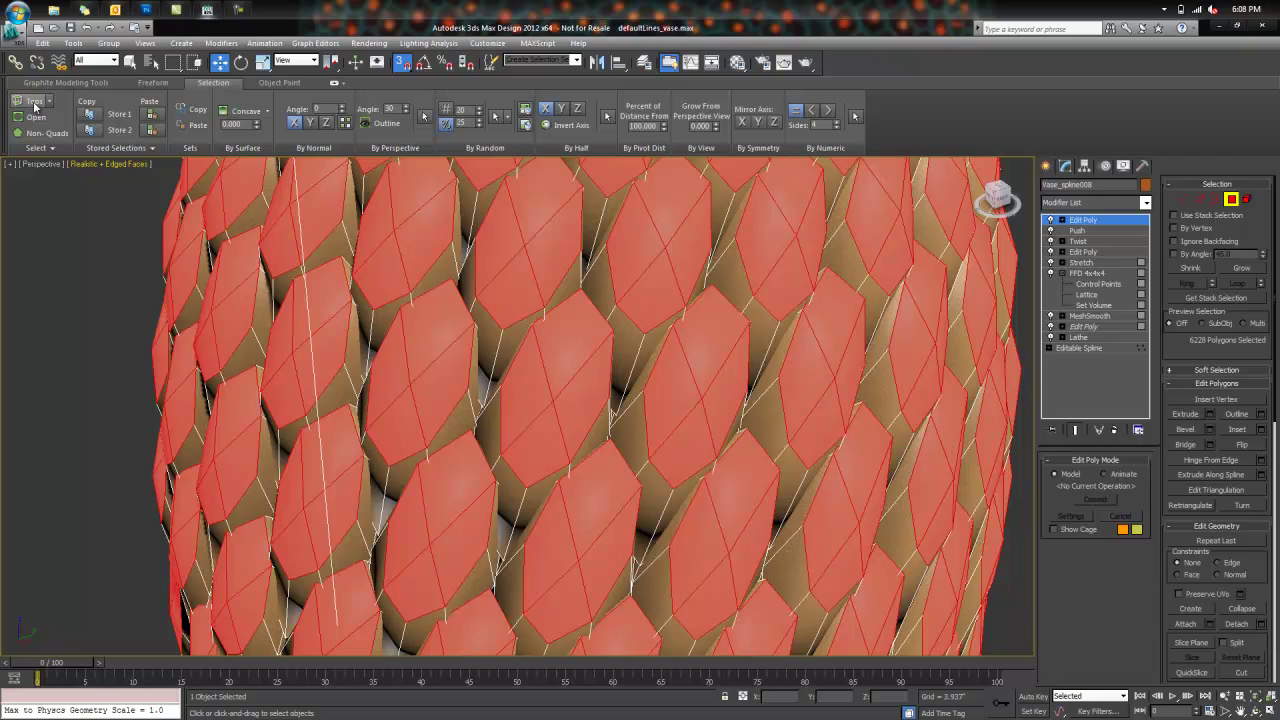
click(43, 44)
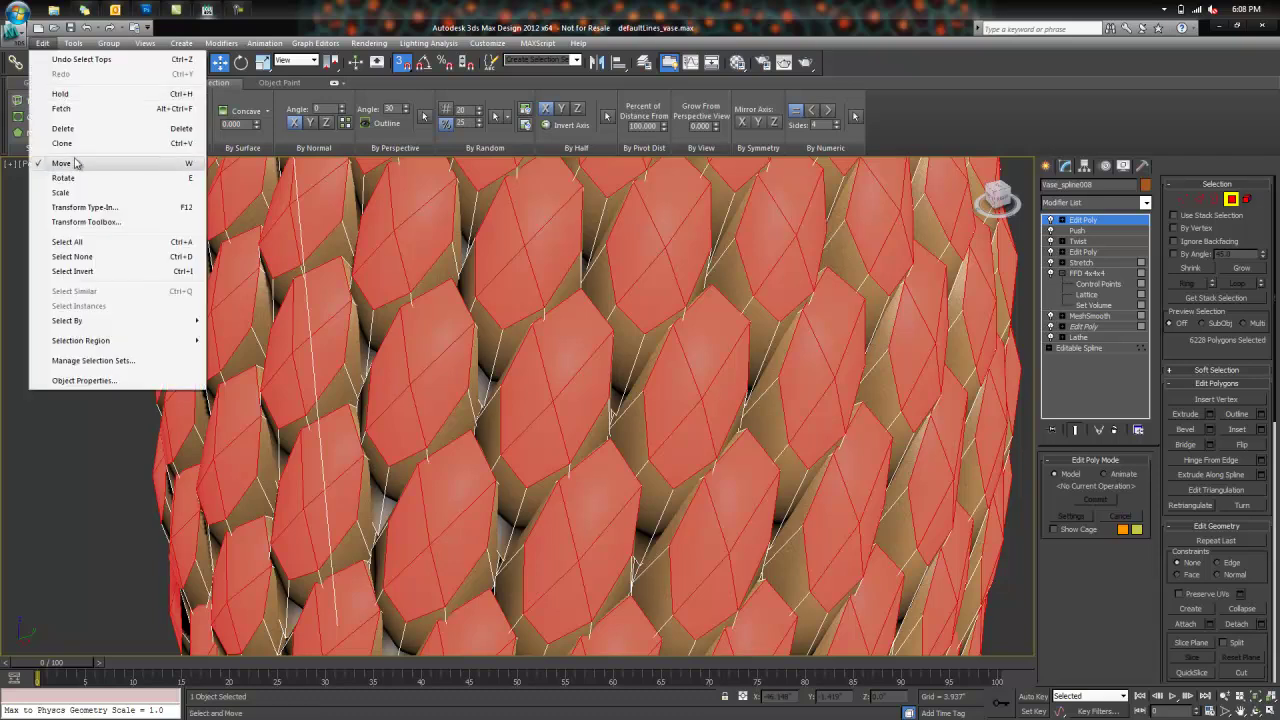
click(80, 272)
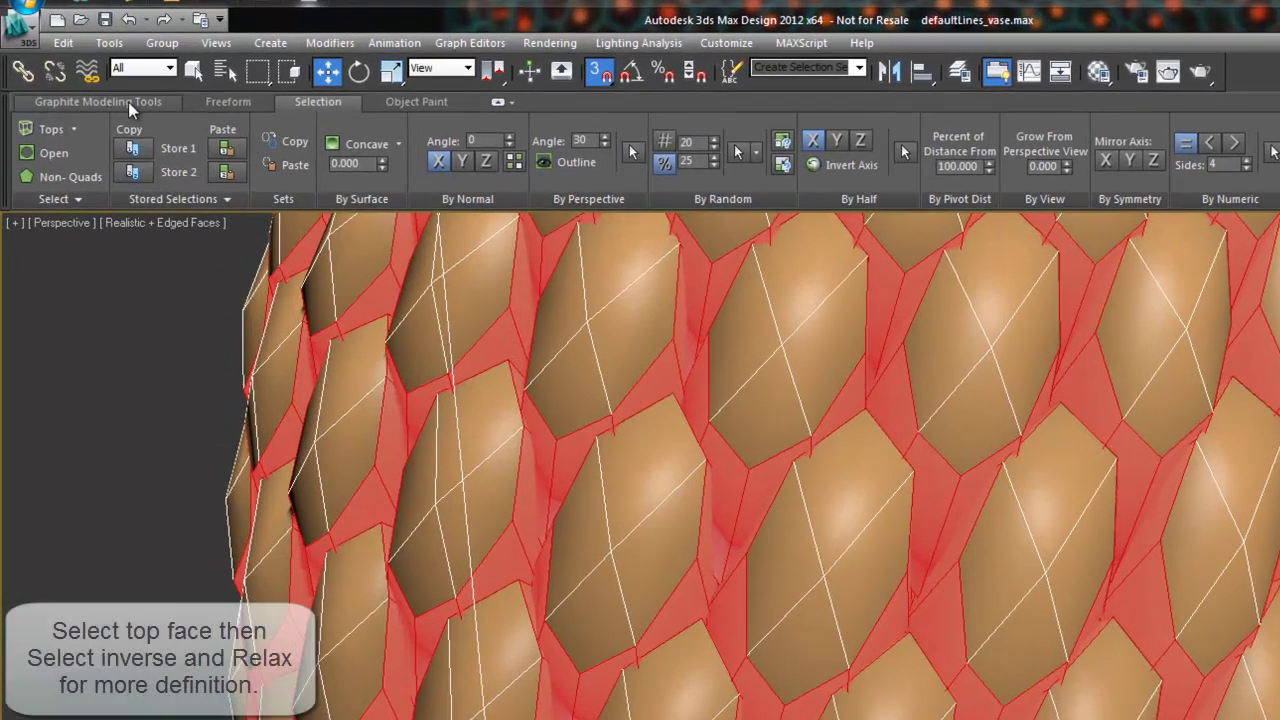
Step: Relax the polygons between the scale tops three times, then clear the selection
click(84, 84)
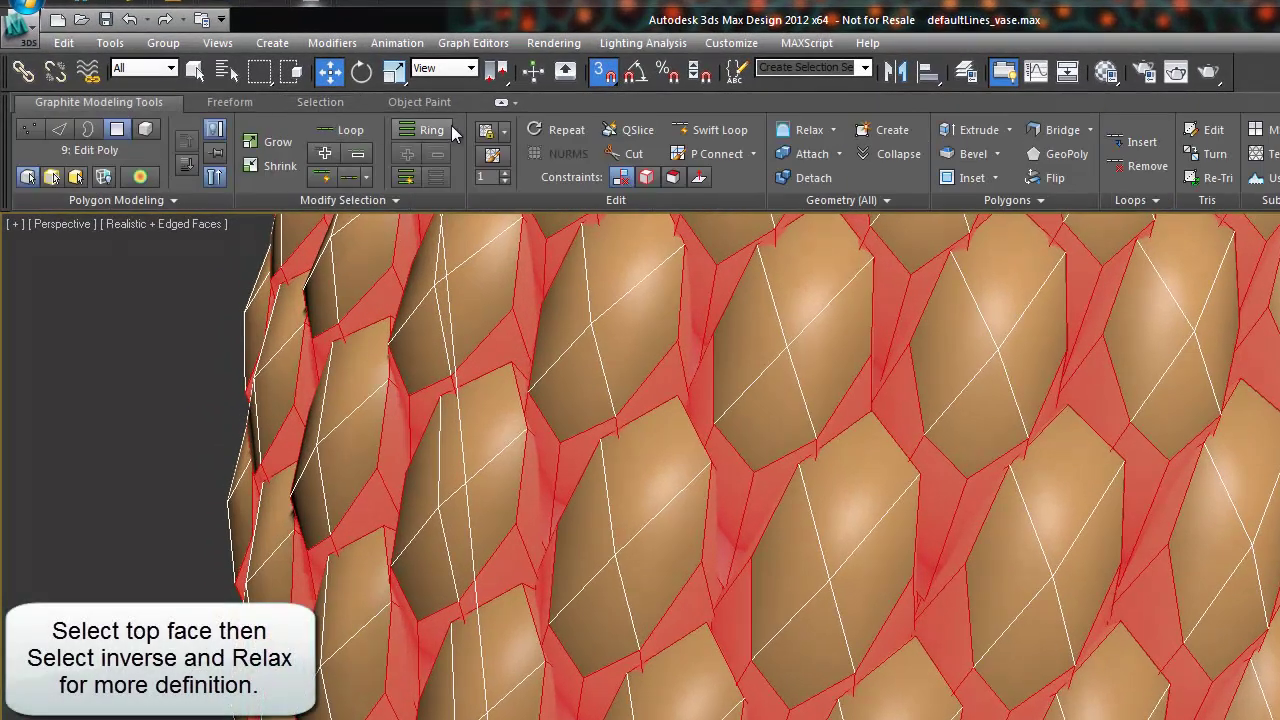
click(810, 131)
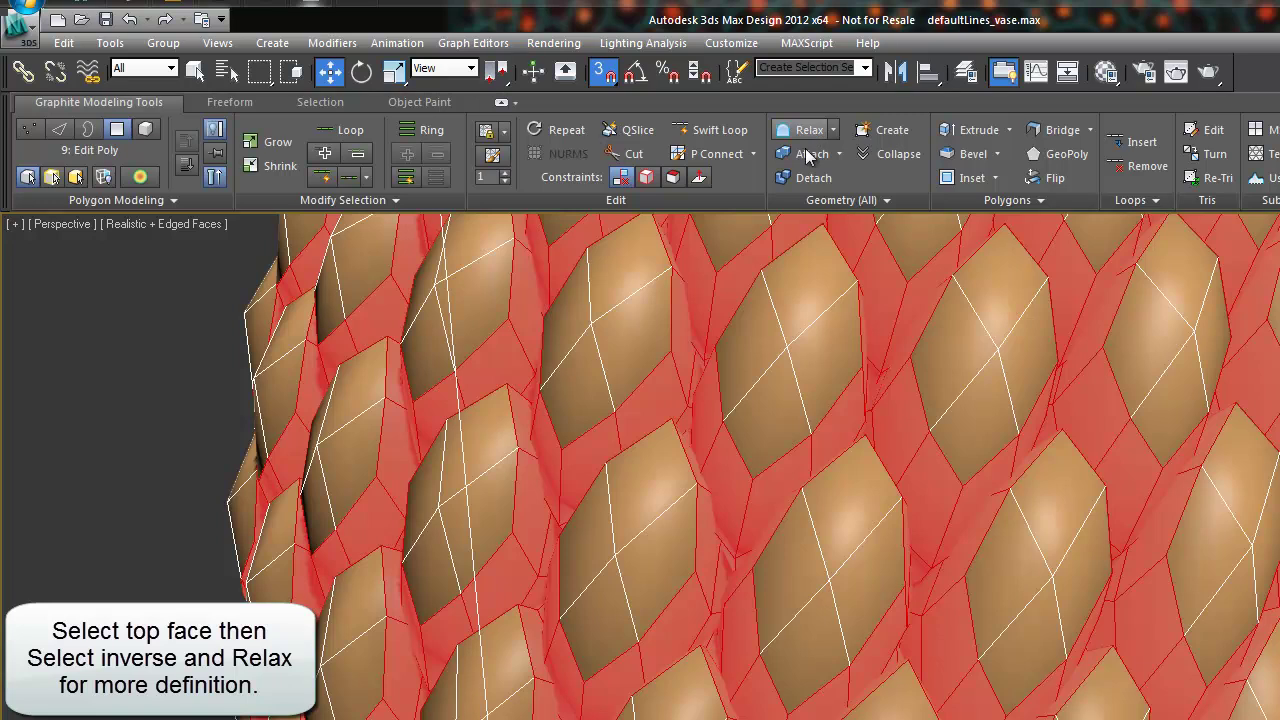
click(806, 129)
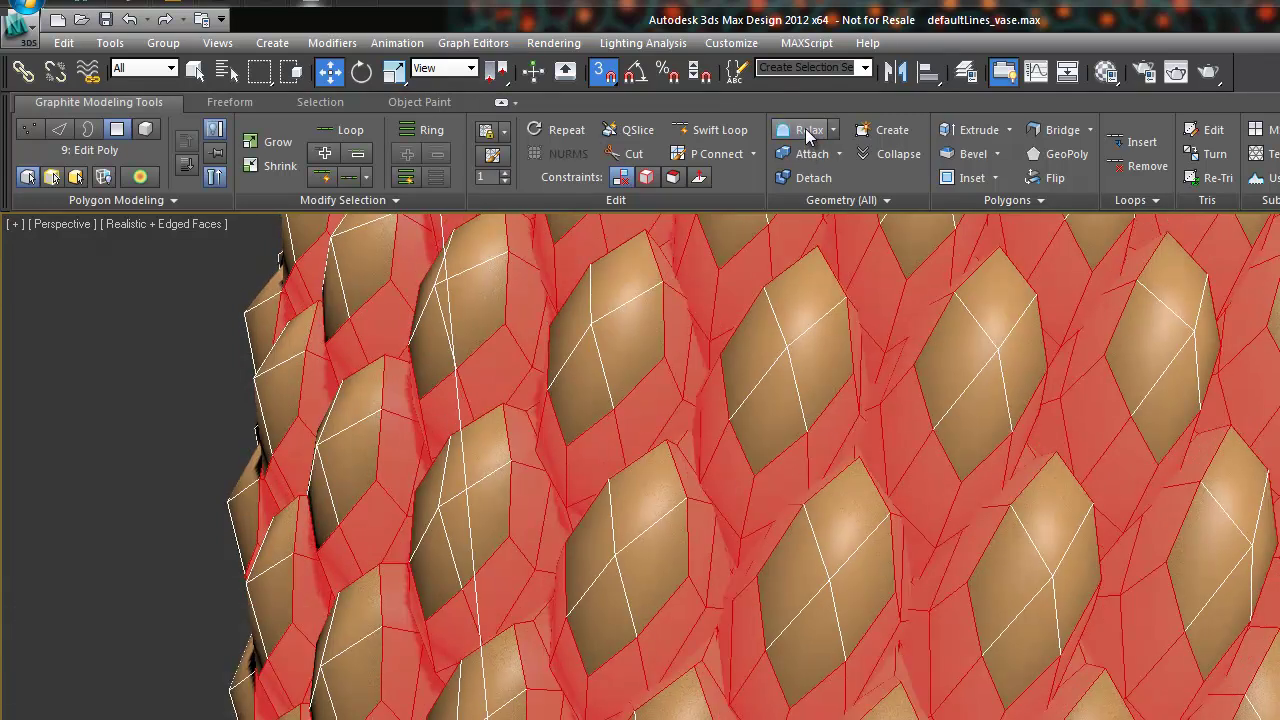
click(805, 128)
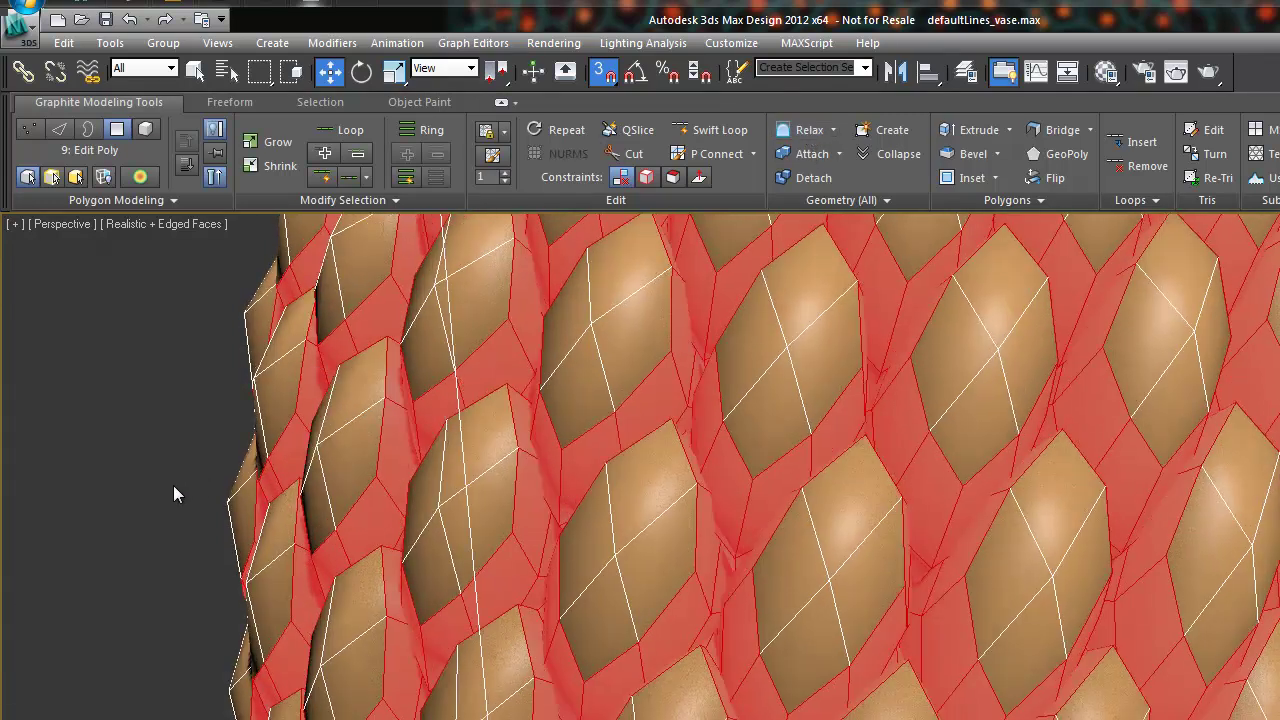
click(173, 485)
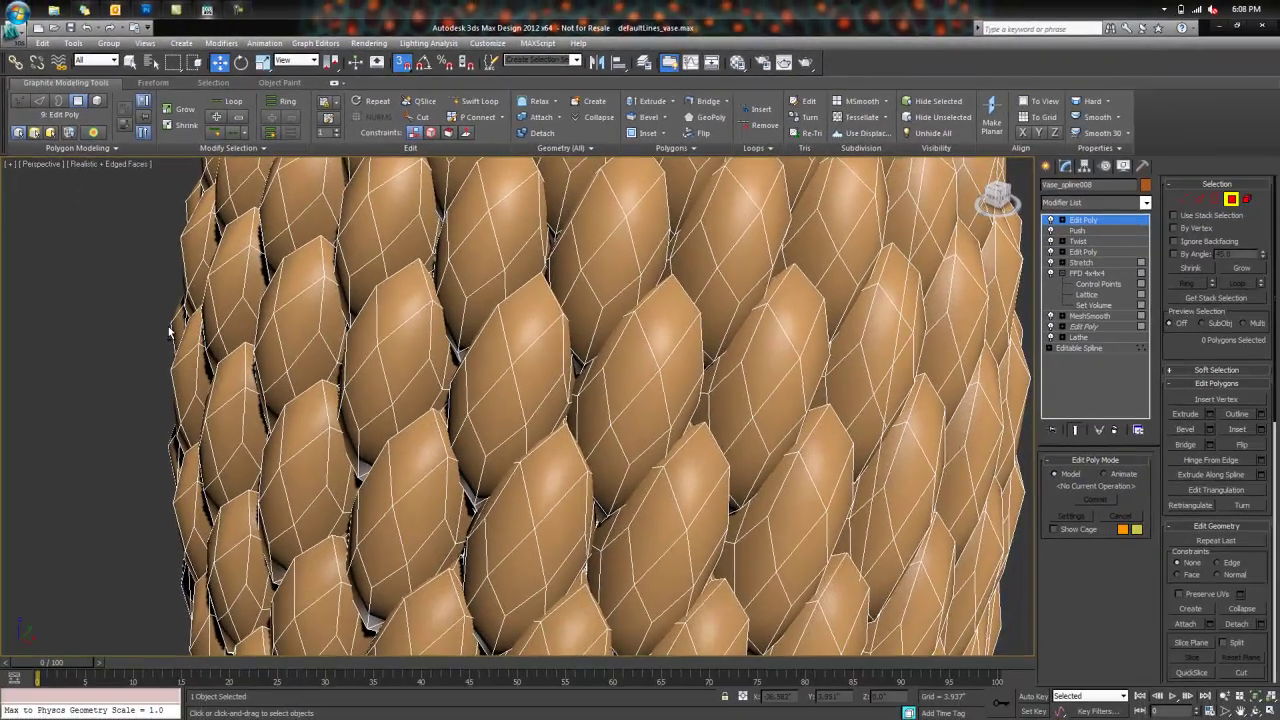
scroll(170, 333, down, 3)
mouse_move(294, 377)
middle_down()
mouse_move(297, 306)
mouse_move(290, 360)
mouse_move(271, 268)
middle_up()
Step: Switch off Edged Faces and frame the whole vase in plain Realistic shading
scroll(288, 372, down, 3)
scroll(332, 371, down, 1)
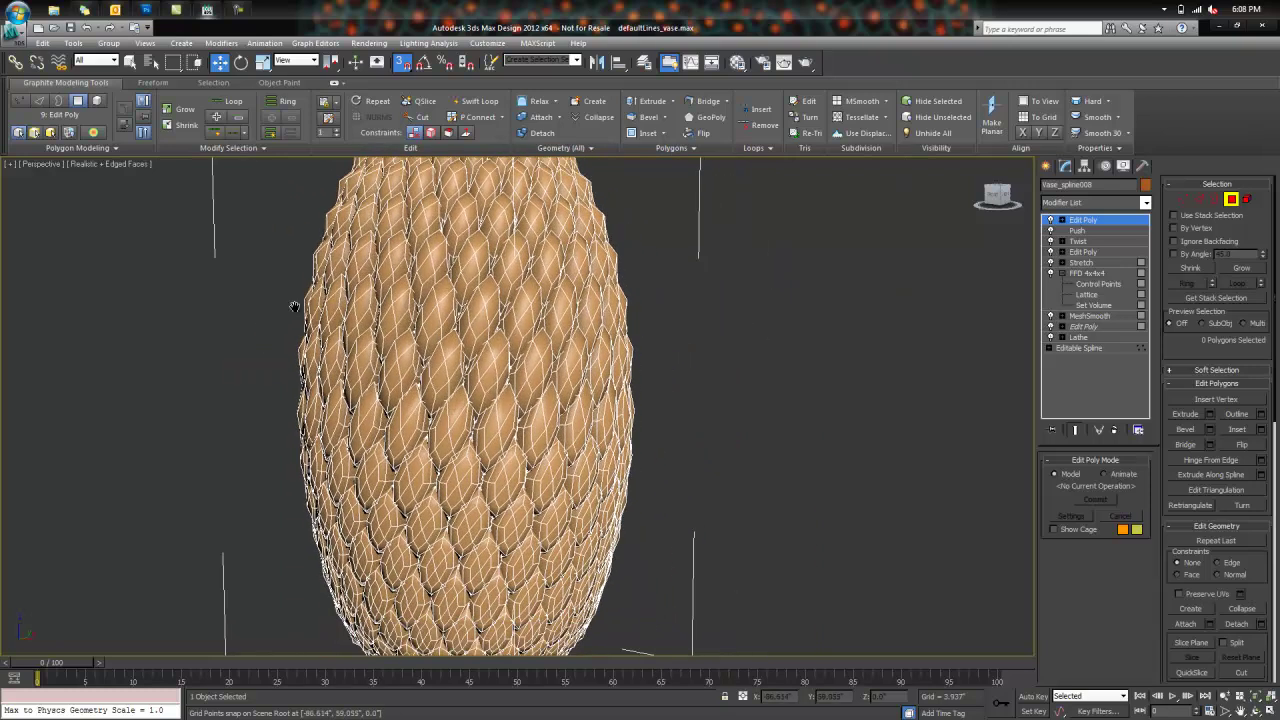
click(111, 169)
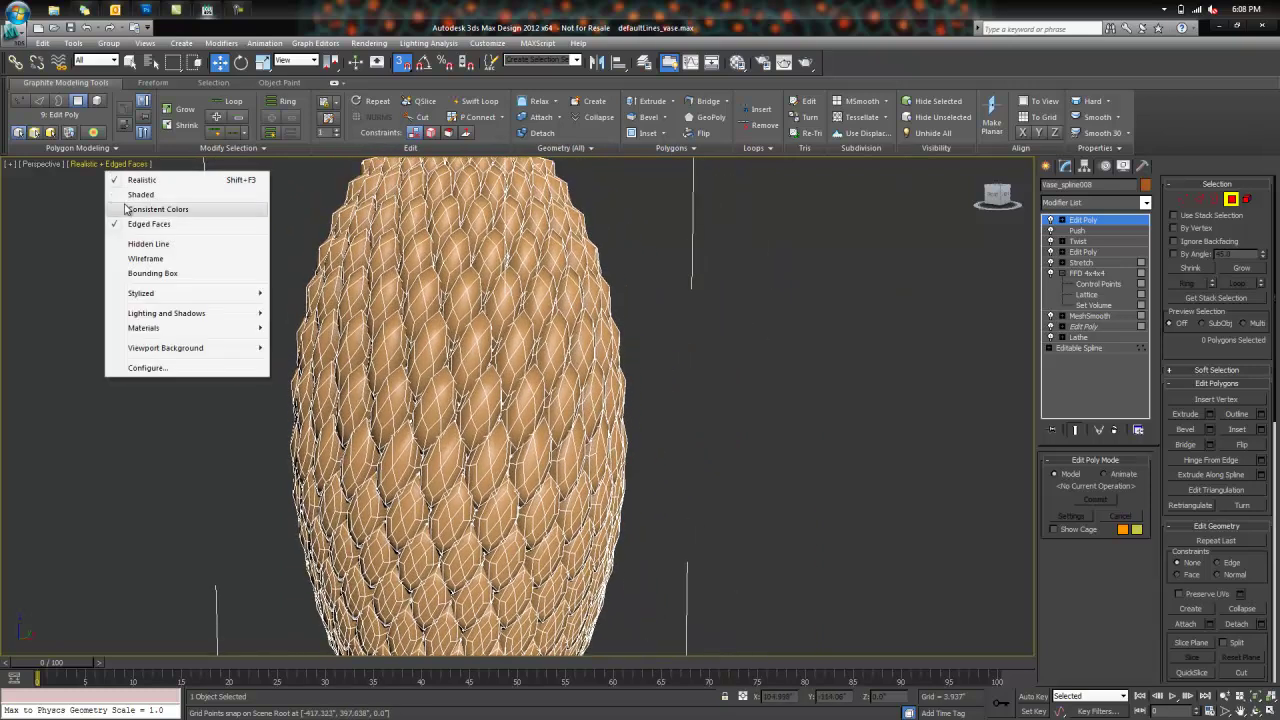
click(140, 223)
mouse_move(227, 275)
alt+middle_down()
mouse_move(205, 263)
mouse_move(189, 281)
mouse_move(150, 269)
alt+middle_up()
key(z)
scroll(245, 255, up, 3)
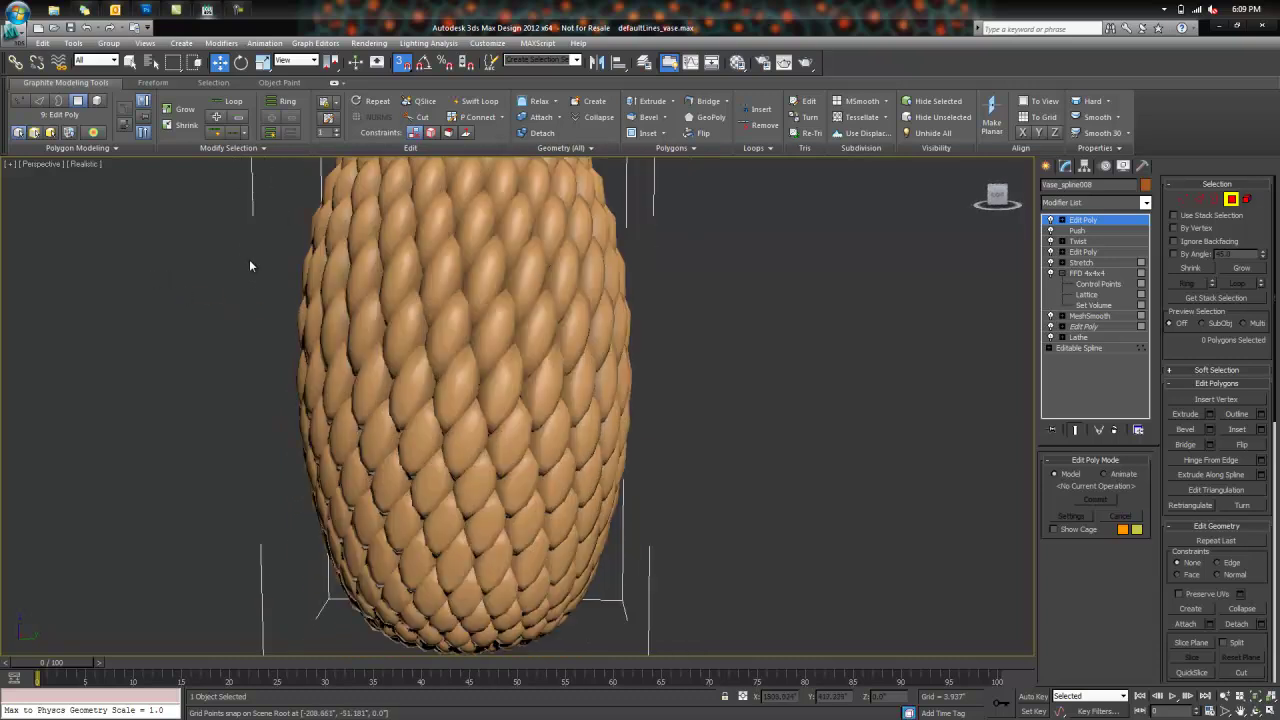
alt+middle_drag(257, 277, 288, 374)
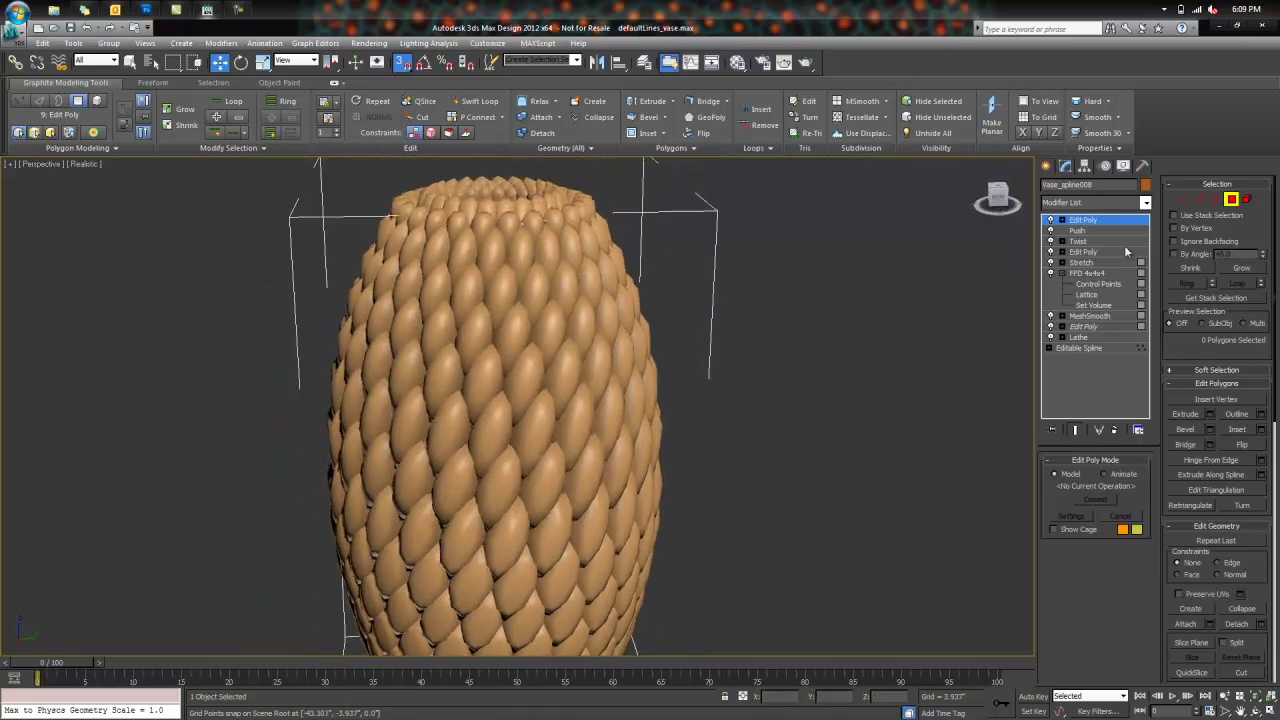
Step: Raise the Twist modifier's angle to about -103.5 degrees and inspect the vase top
click(1080, 241)
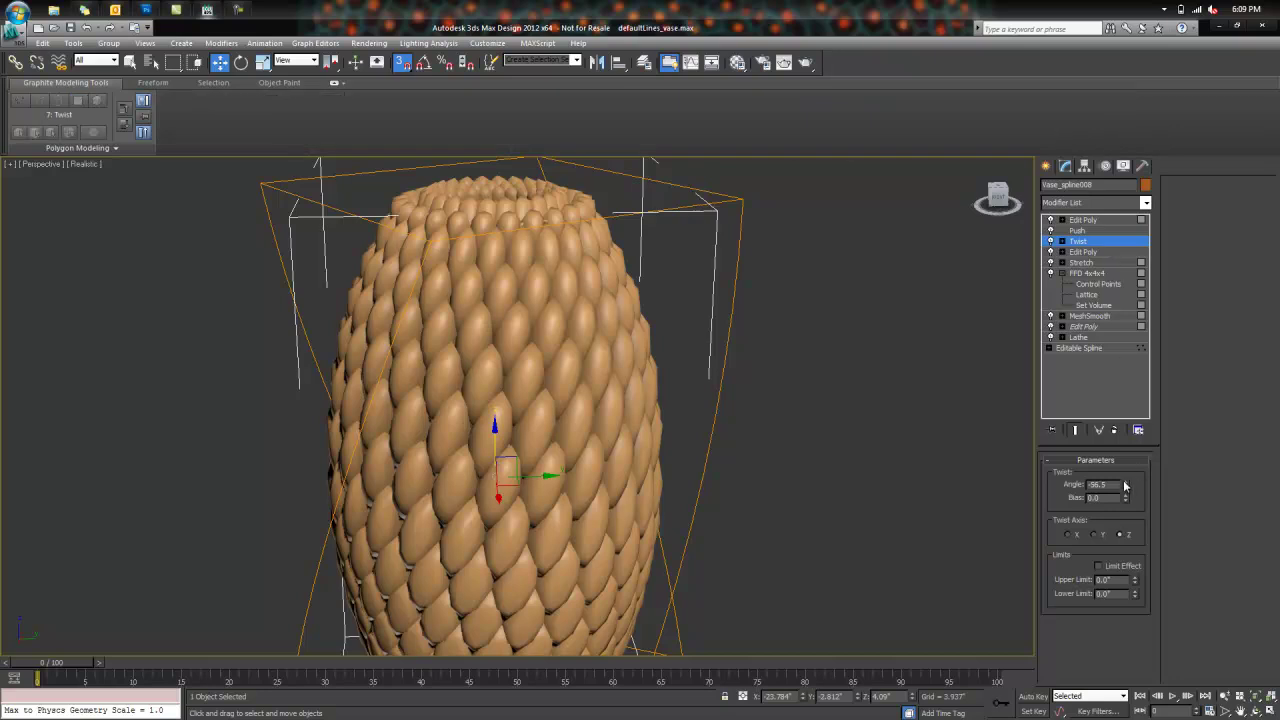
drag(1124, 484, 1125, 541)
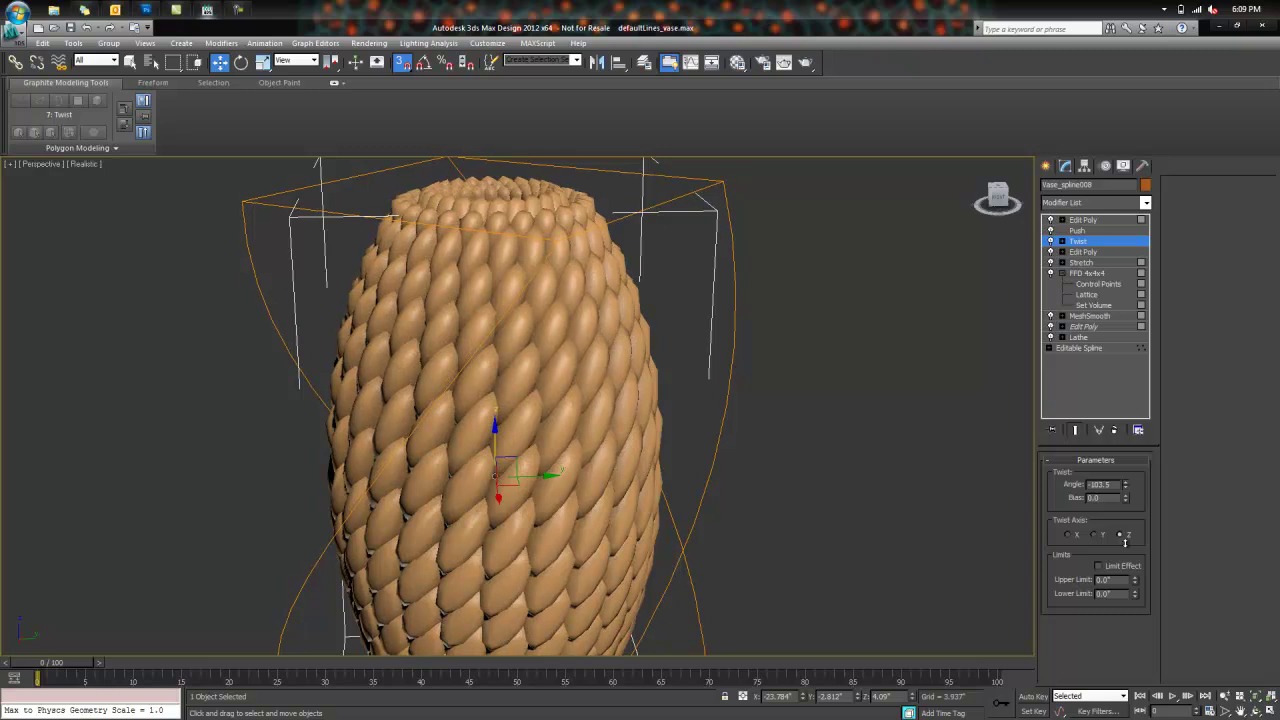
click(879, 460)
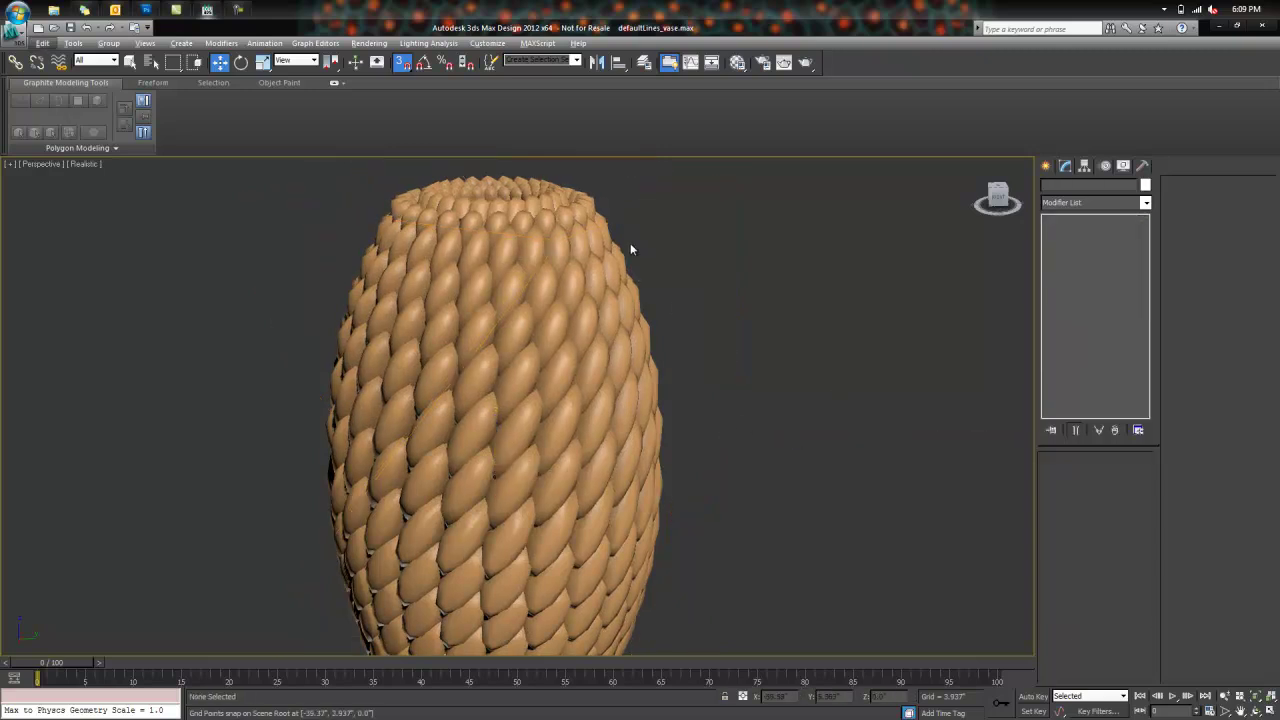
middle_drag(630, 242, 623, 271)
scroll(623, 271, up, 3)
middle_drag(694, 251, 704, 383)
scroll(710, 365, up, 4)
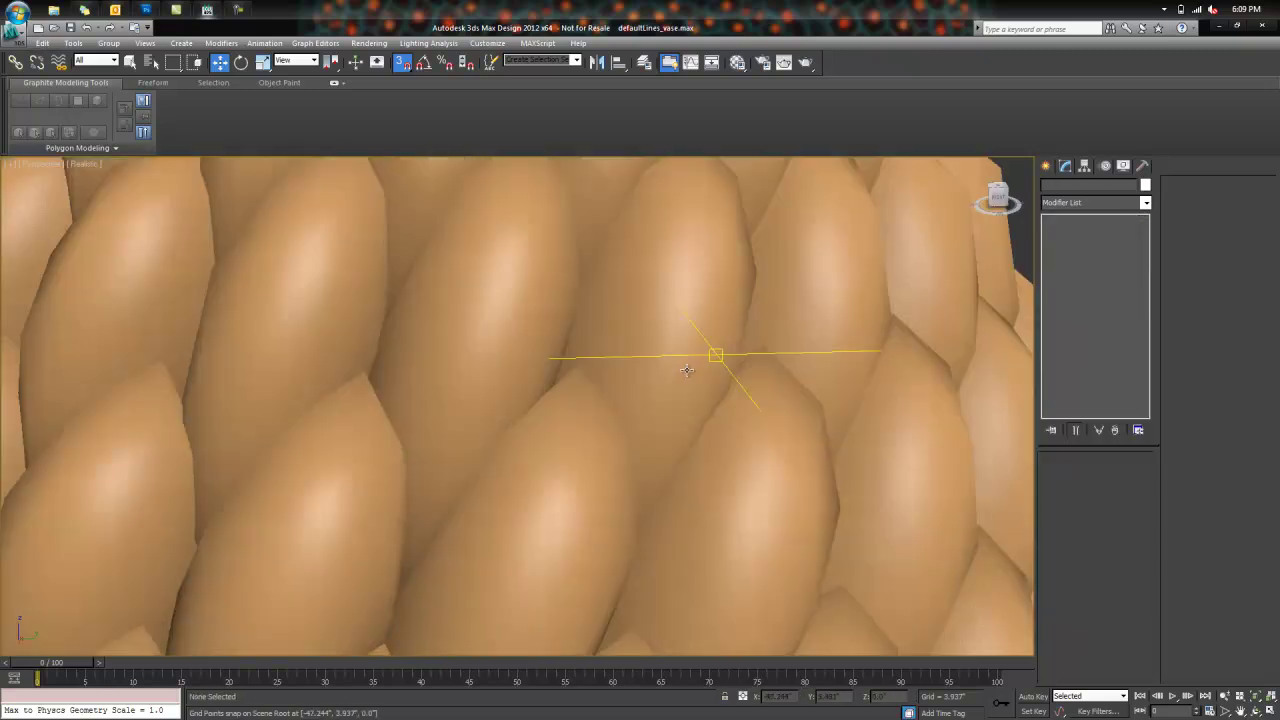
scroll(697, 360, down, 2)
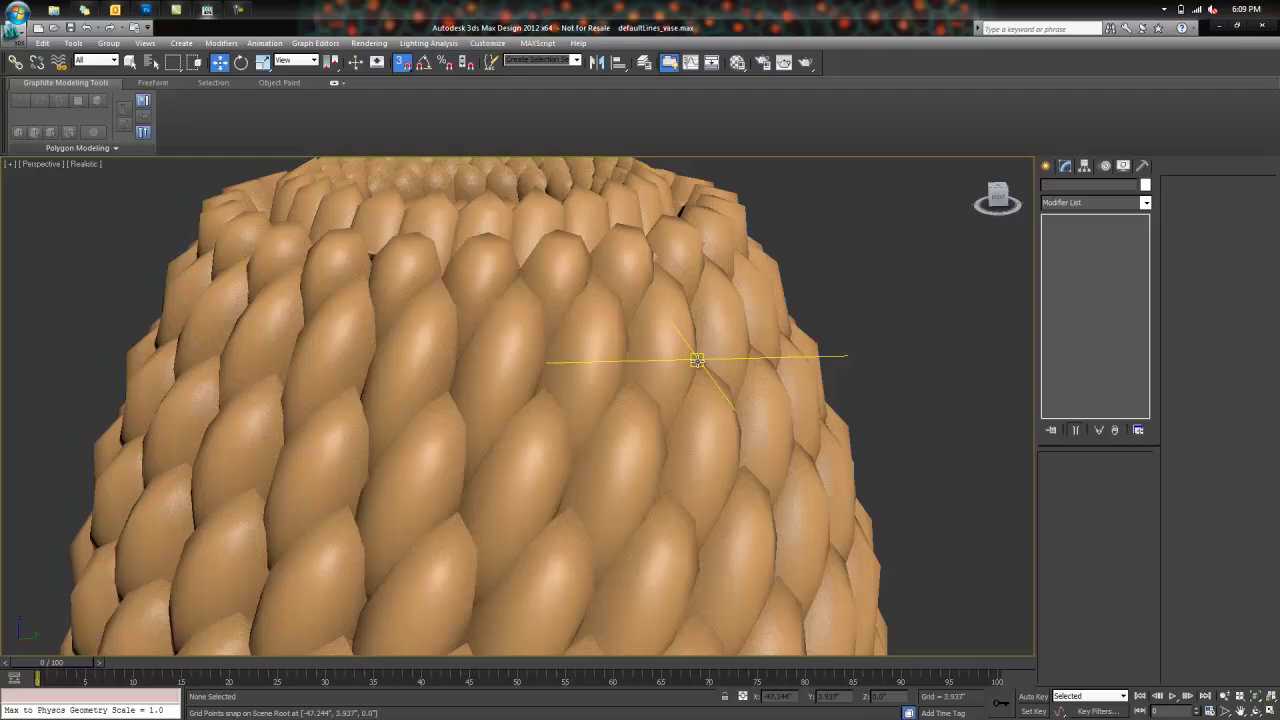
click(552, 338)
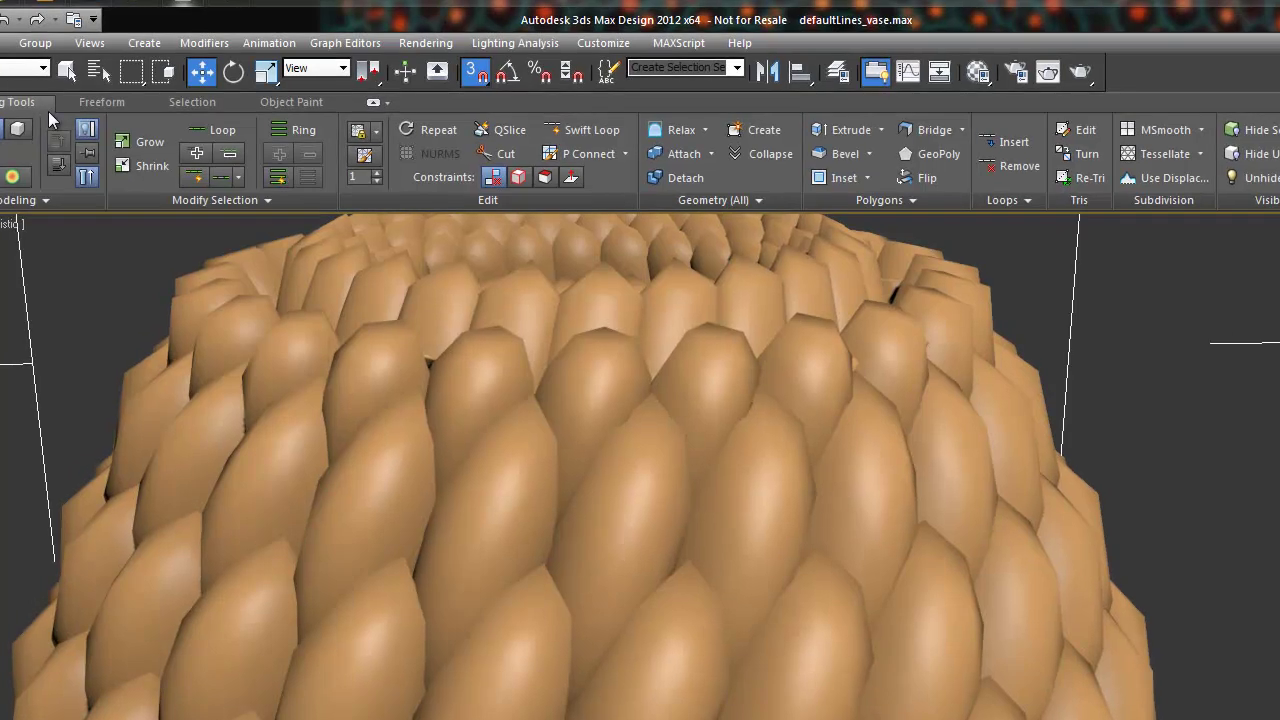
Step: Relax the selected scale faces once more, clear the selection, and zoom out
click(178, 102)
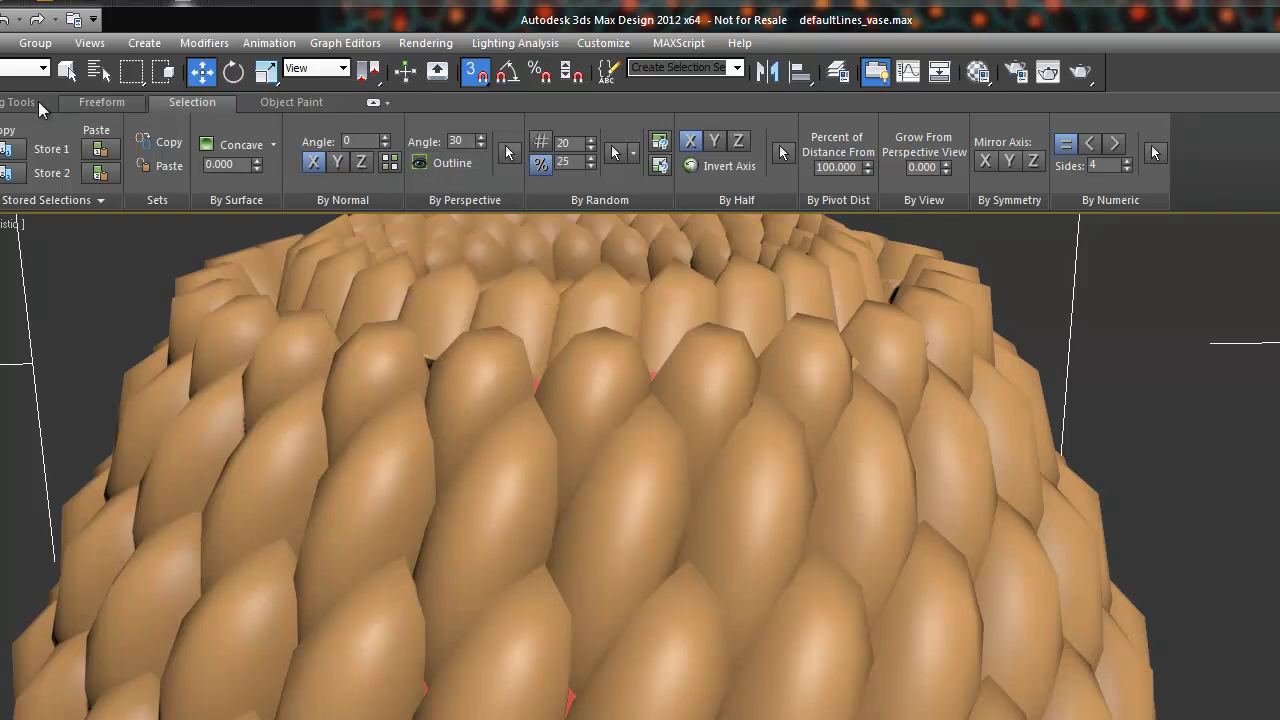
click(4, 103)
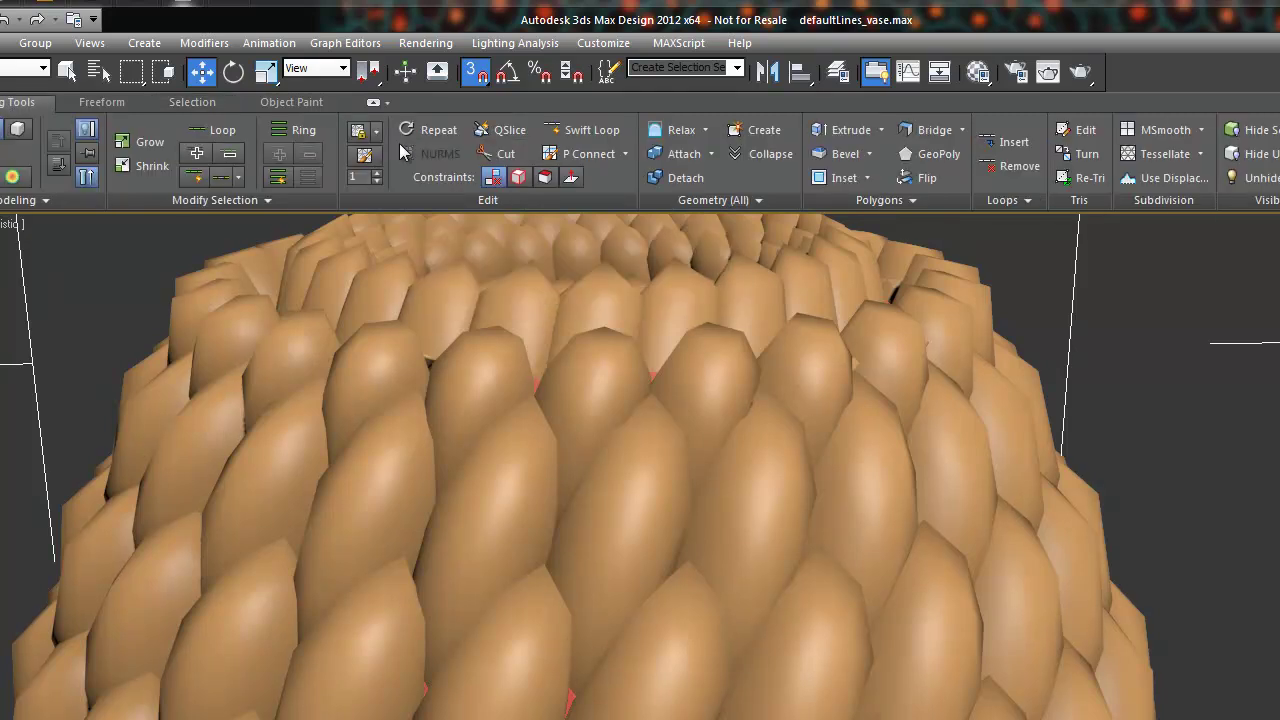
click(684, 134)
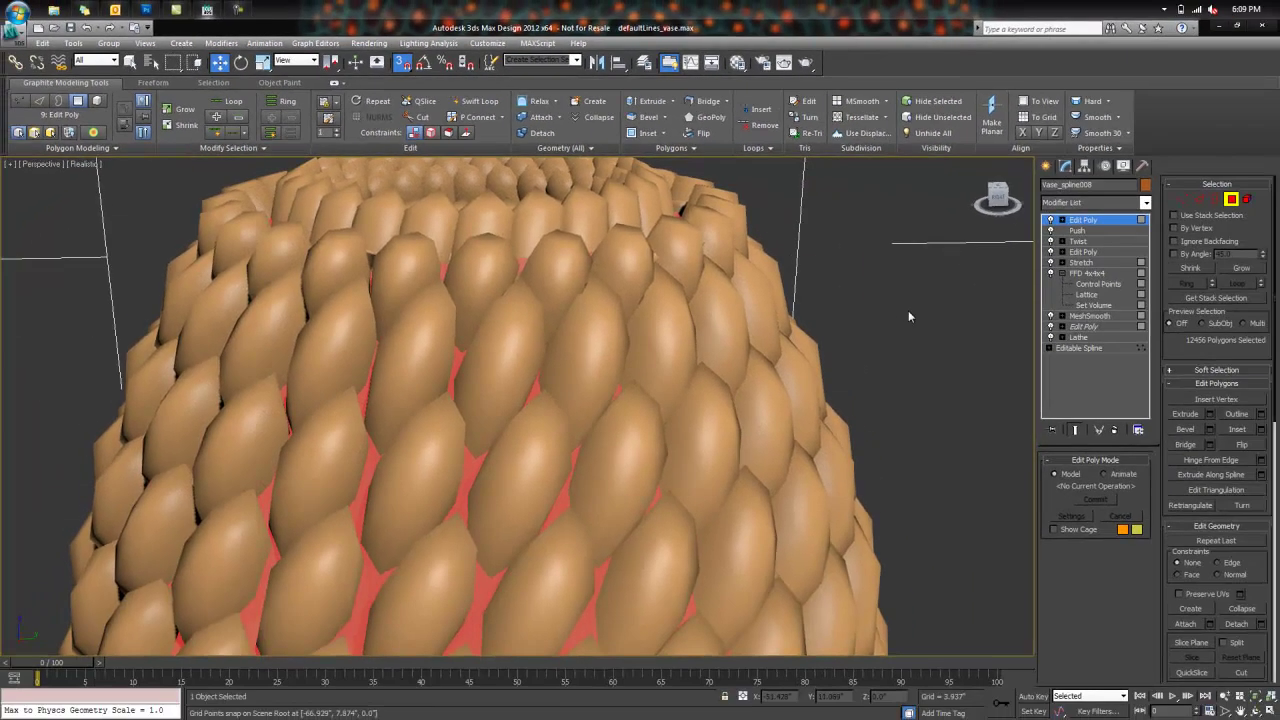
click(909, 311)
scroll(886, 277, down, 2)
scroll(891, 229, down, 2)
mouse_move(891, 229)
alt+middle_down()
mouse_move(771, 209)
mouse_move(775, 311)
mouse_move(780, 277)
mouse_move(810, 271)
mouse_move(780, 286)
mouse_move(772, 246)
alt+middle_up()
scroll(810, 270, down, 2)
scroll(777, 289, down, 2)
scroll(772, 250, down, 2)
scroll(764, 365, down, 2)
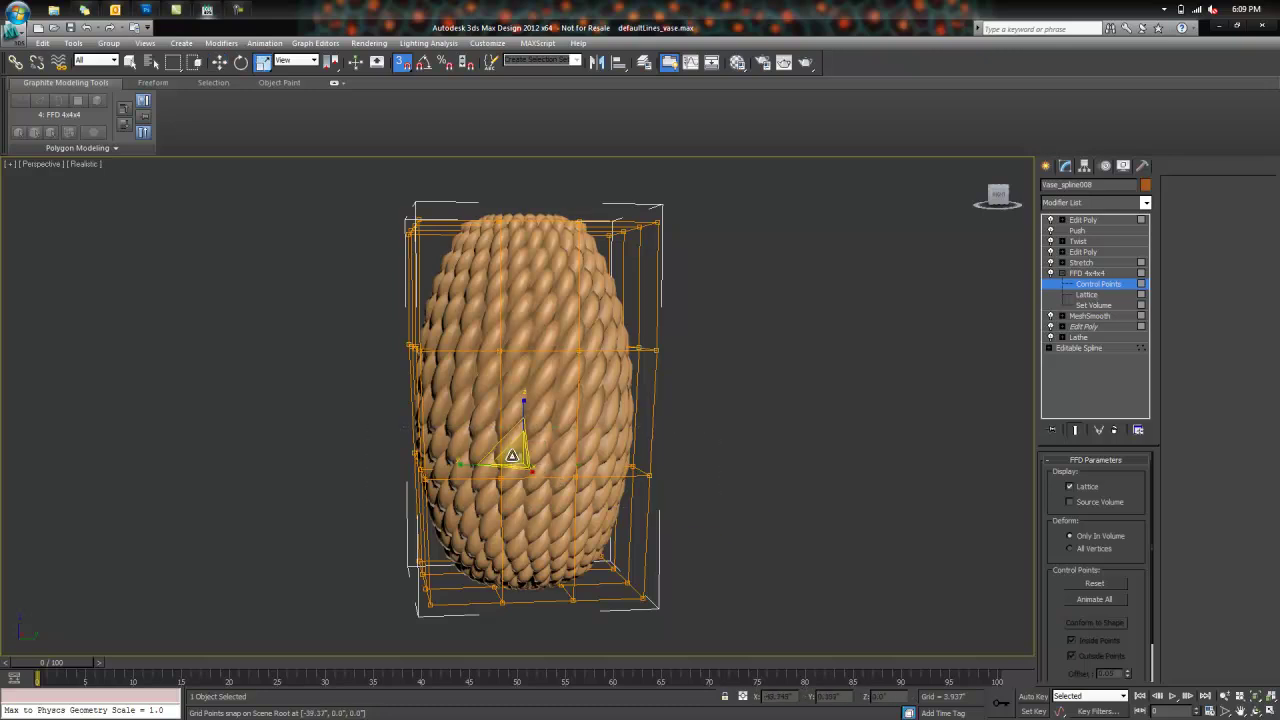
Step: Move FFD 4x4x4 control points to reshape the vase, then select the top Edit Poly modifier
drag(515, 457, 518, 461)
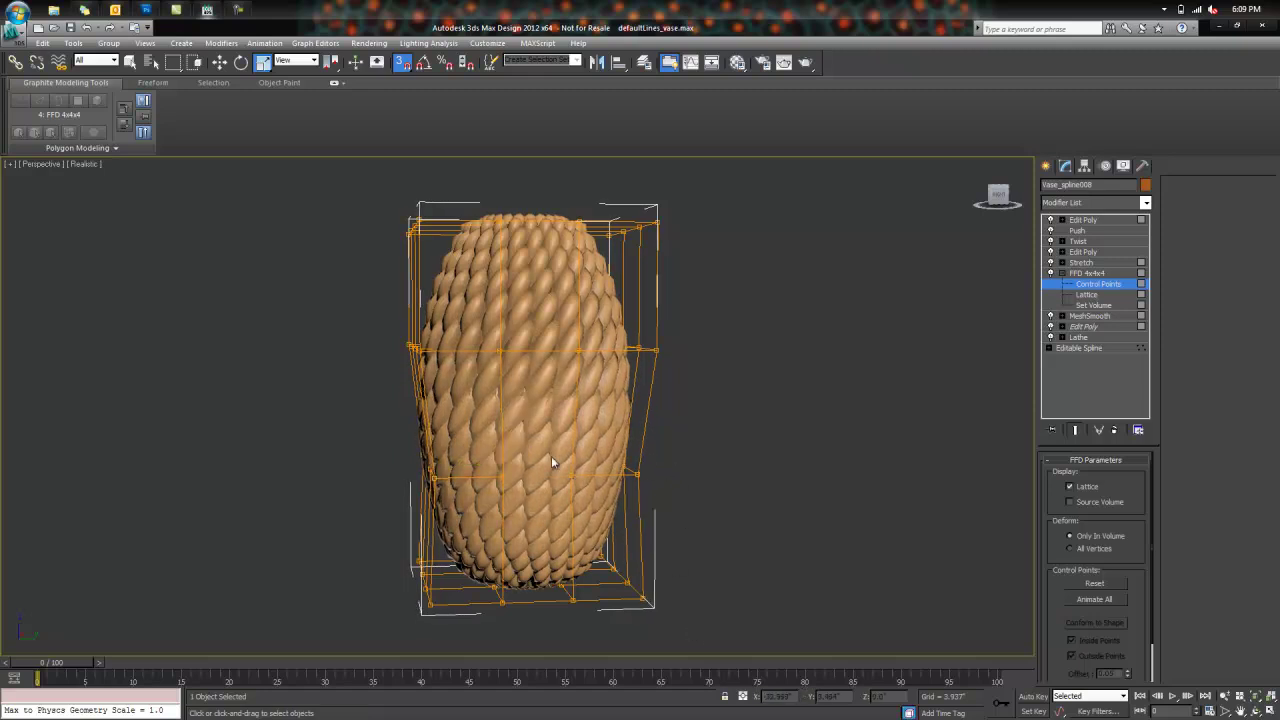
alt+middle_drag(670, 420, 663, 334)
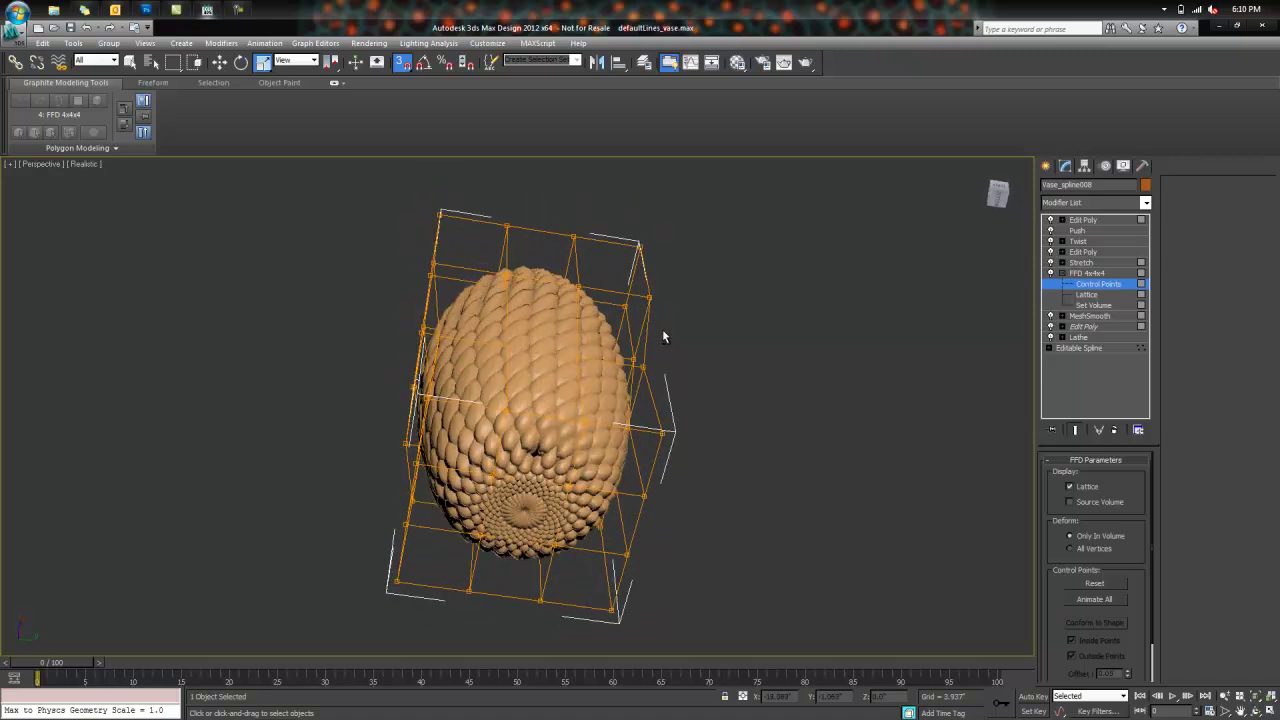
scroll(635, 397, up, 3)
mouse_move(635, 397)
alt+middle_down()
mouse_move(633, 366)
mouse_move(615, 414)
mouse_move(616, 510)
alt+middle_up()
click(1083, 219)
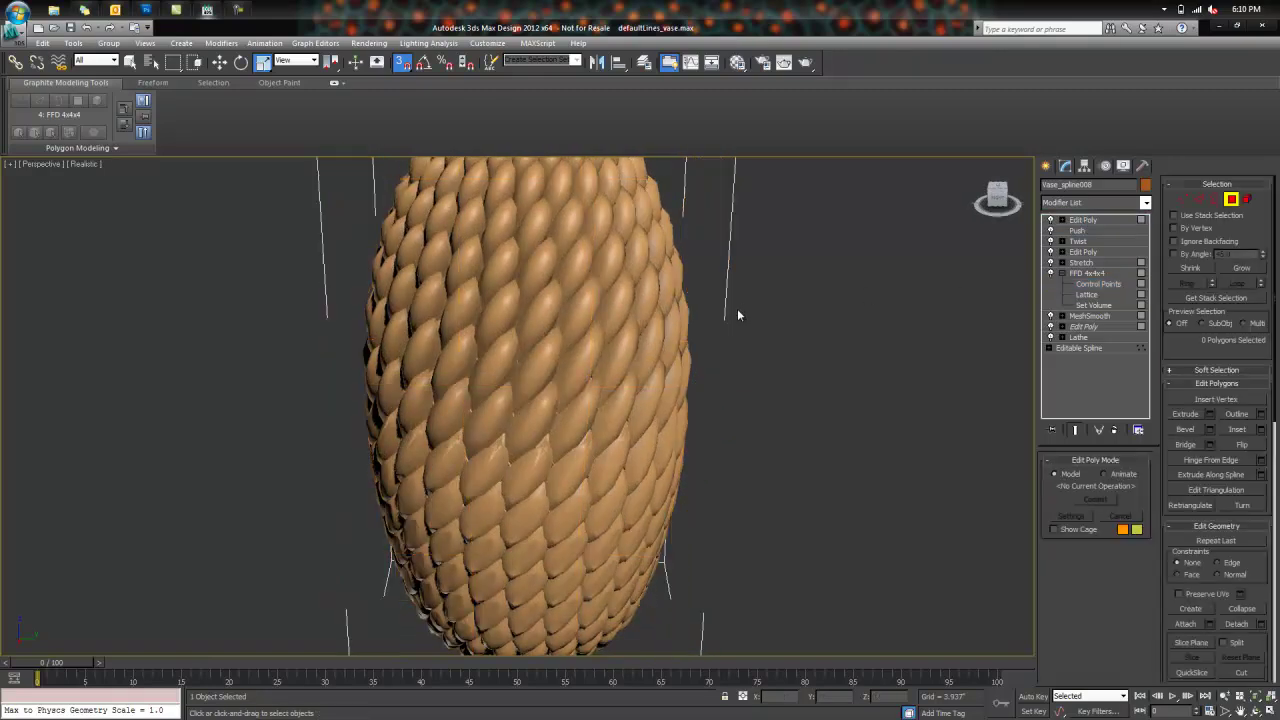
mouse_move(737, 308)
middle_down()
mouse_move(734, 363)
mouse_move(745, 365)
middle_up()
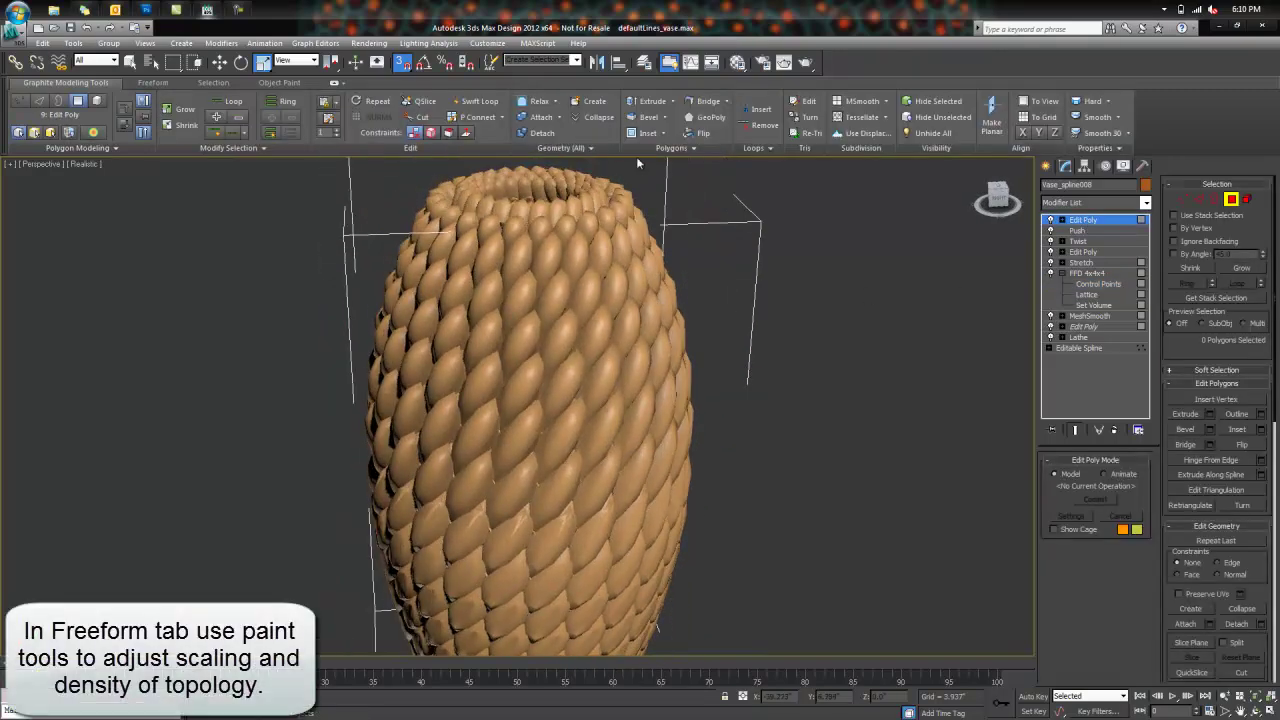
Step: Brush the vase's upper scales with the Freeform Shift paint-deform tool to push them outward
click(155, 83)
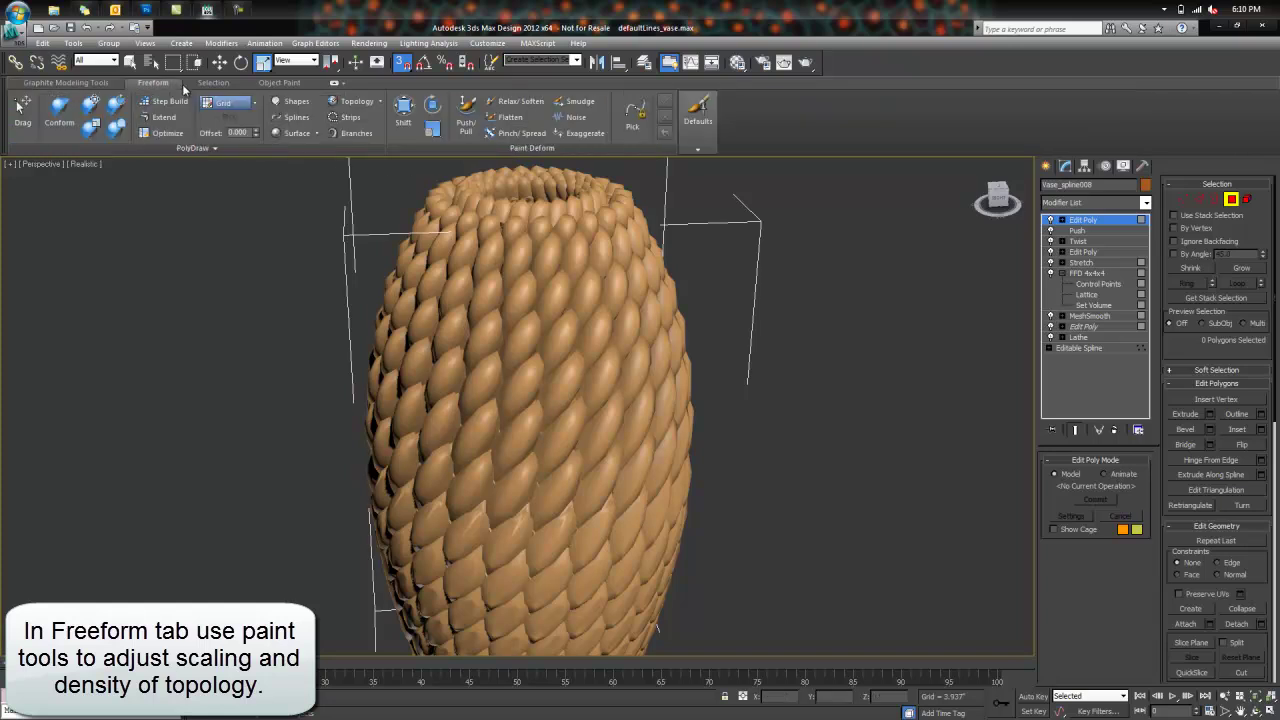
click(280, 117)
click(436, 132)
mouse_move(506, 267)
mouse_down()
mouse_move(611, 279)
mouse_move(538, 300)
mouse_move(600, 285)
mouse_up()
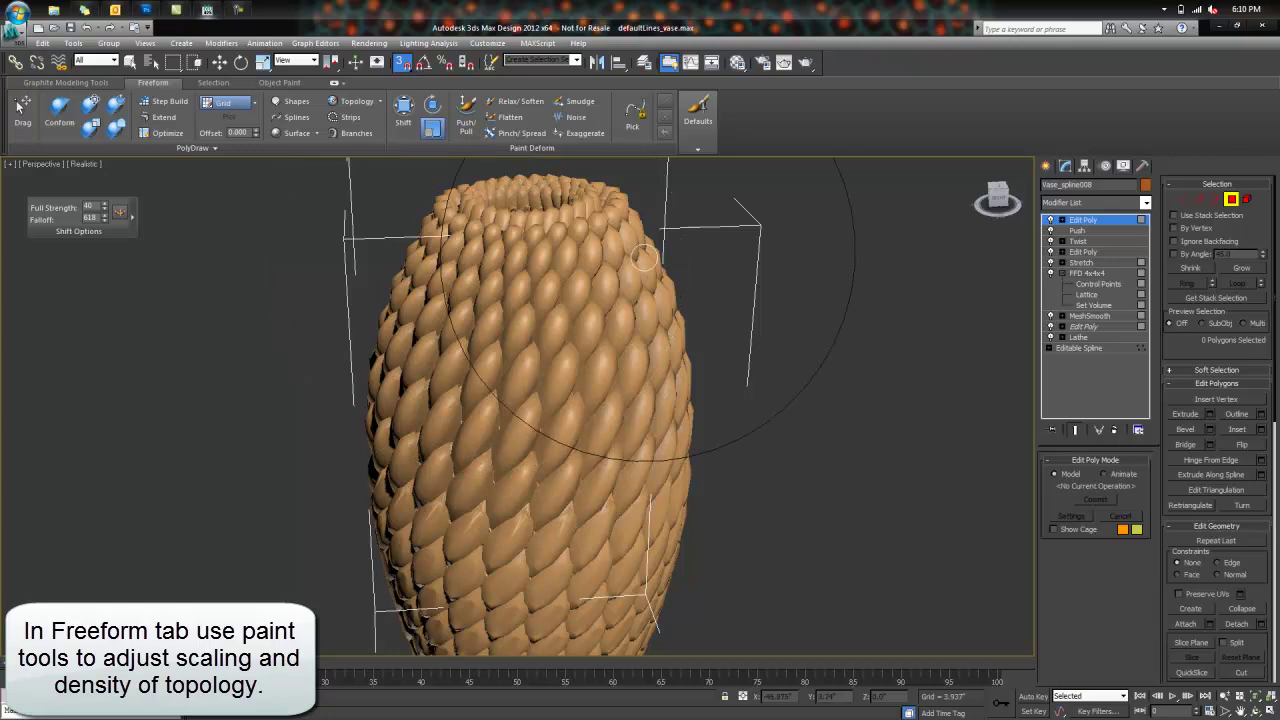
drag(657, 250, 600, 260)
scroll(600, 300, down, 2)
scroll(598, 292, down, 2)
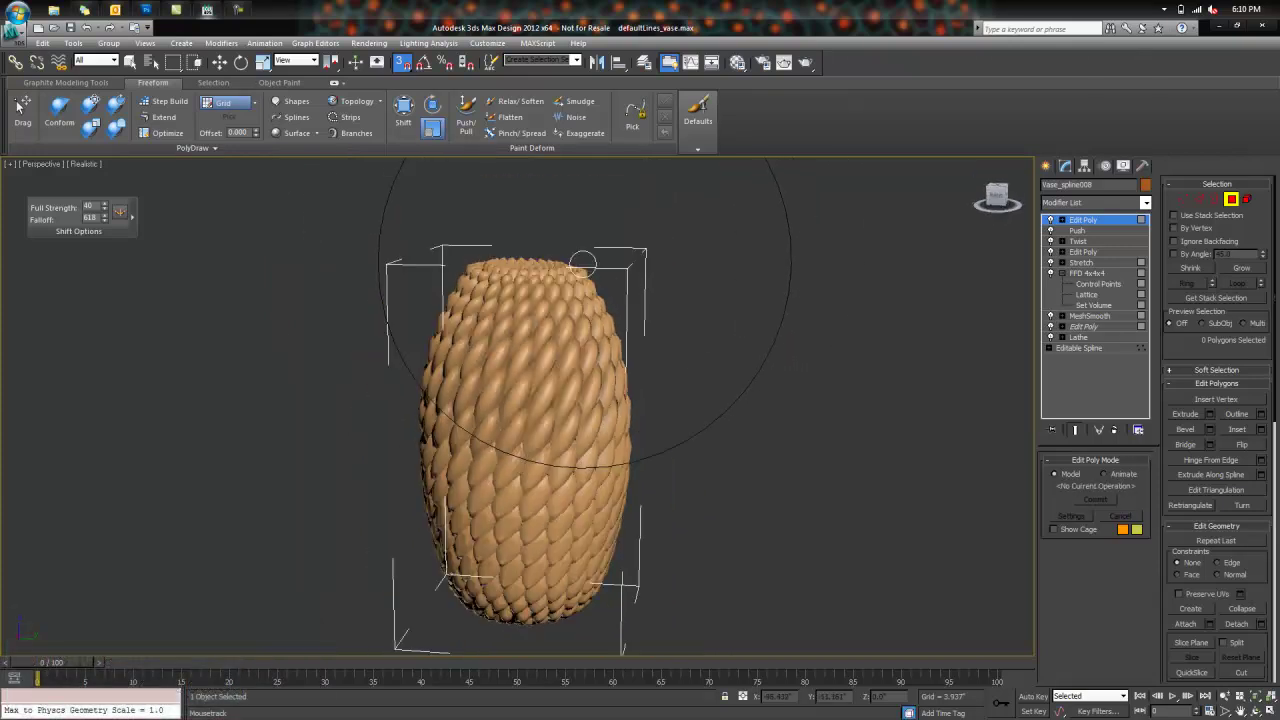
drag(593, 287, 586, 298)
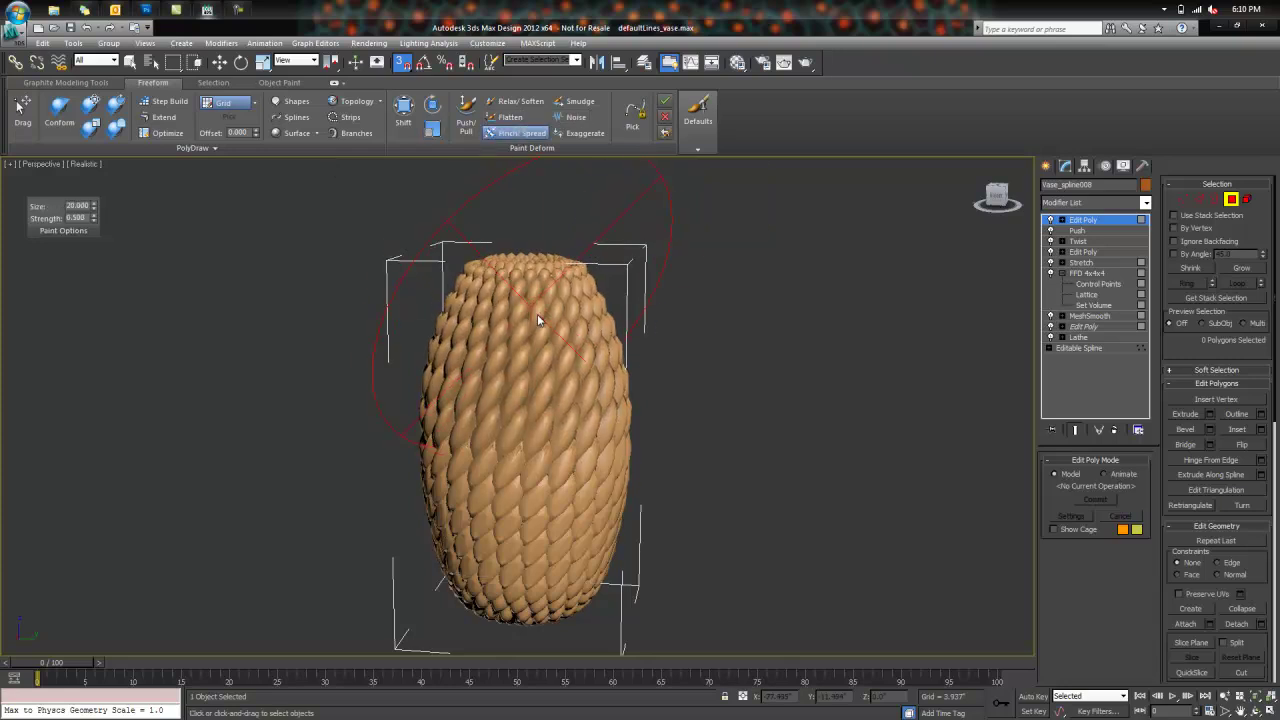
alt+middle_drag(522, 333, 519, 346)
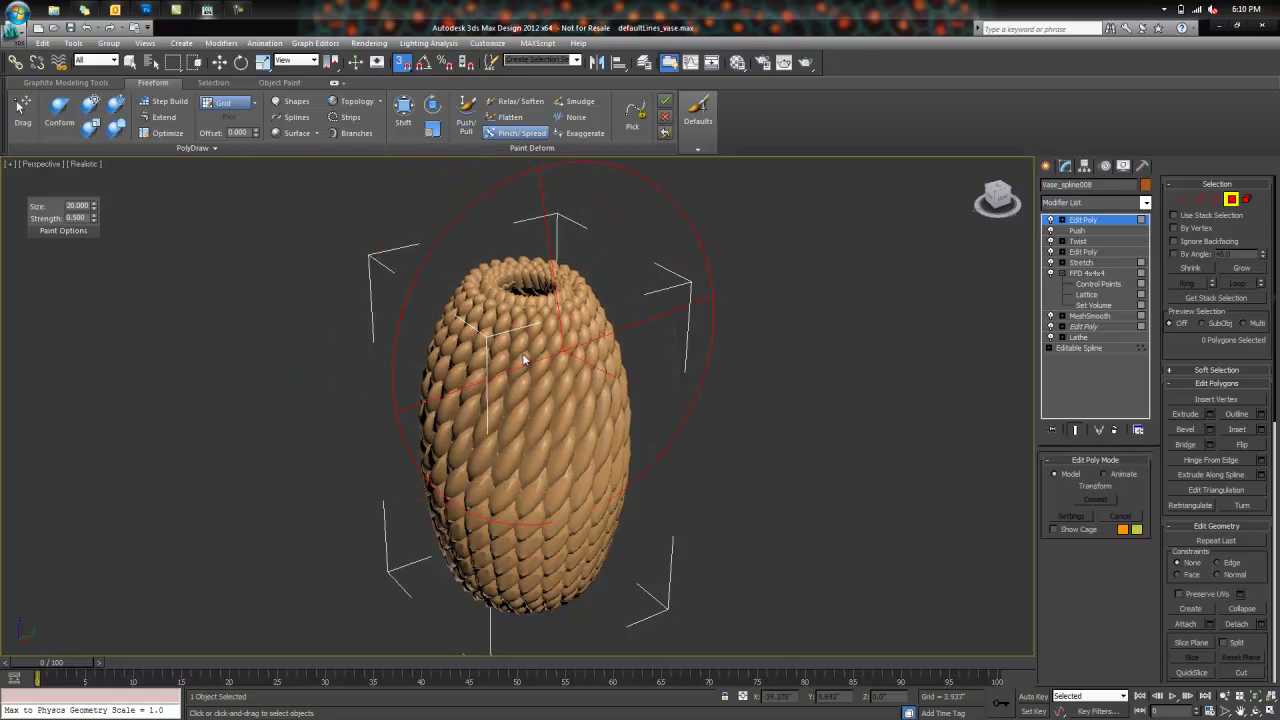
alt+middle_drag(520, 360, 465, 330)
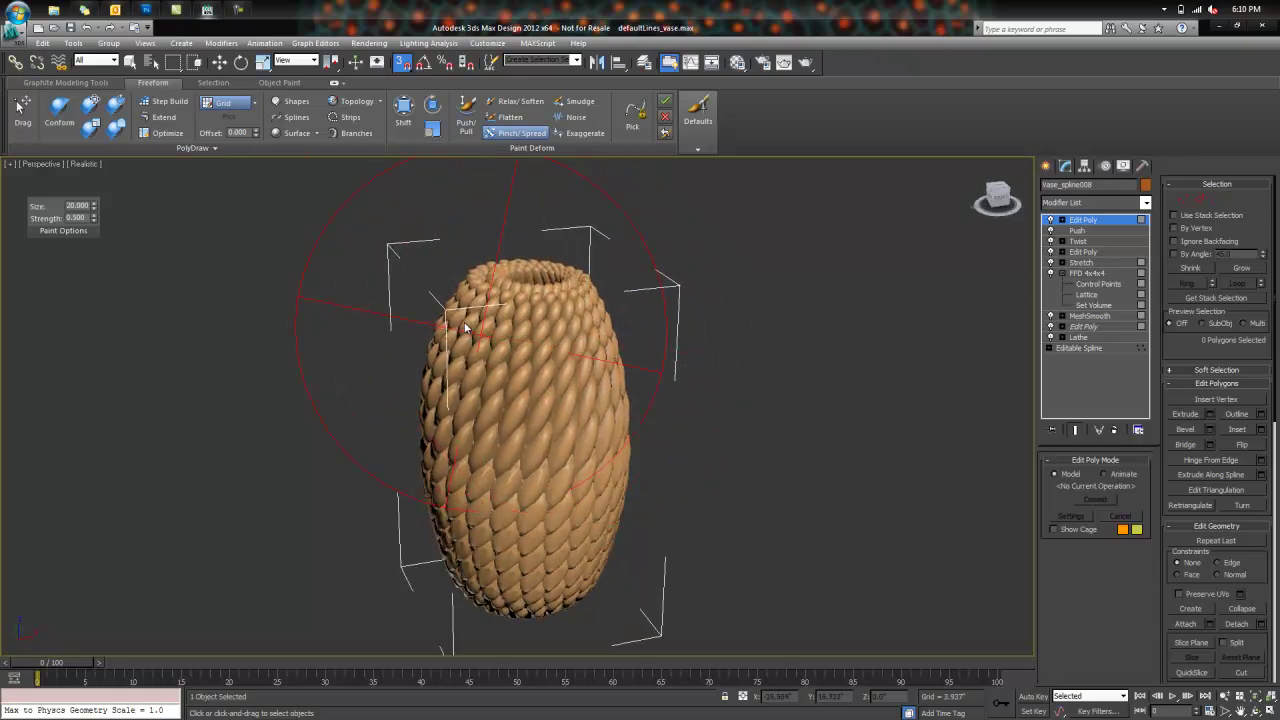
alt+middle_drag(571, 324, 543, 344)
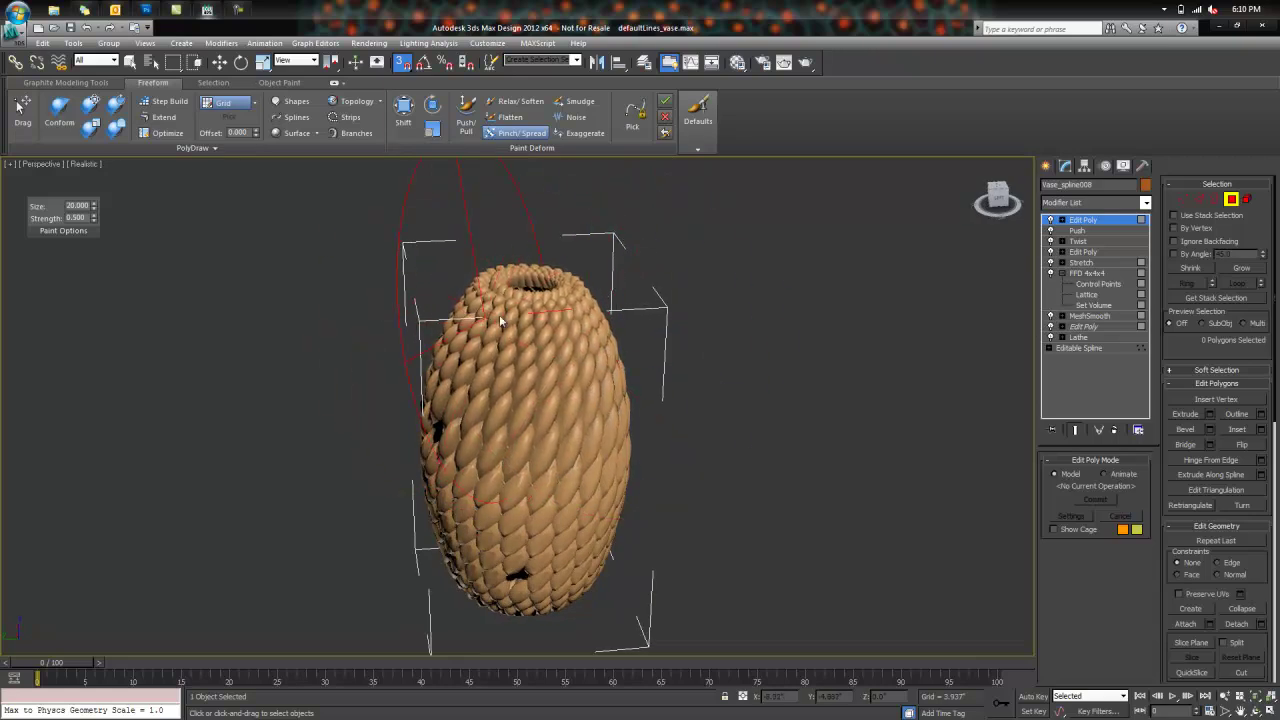
alt+middle_drag(545, 340, 476, 325)
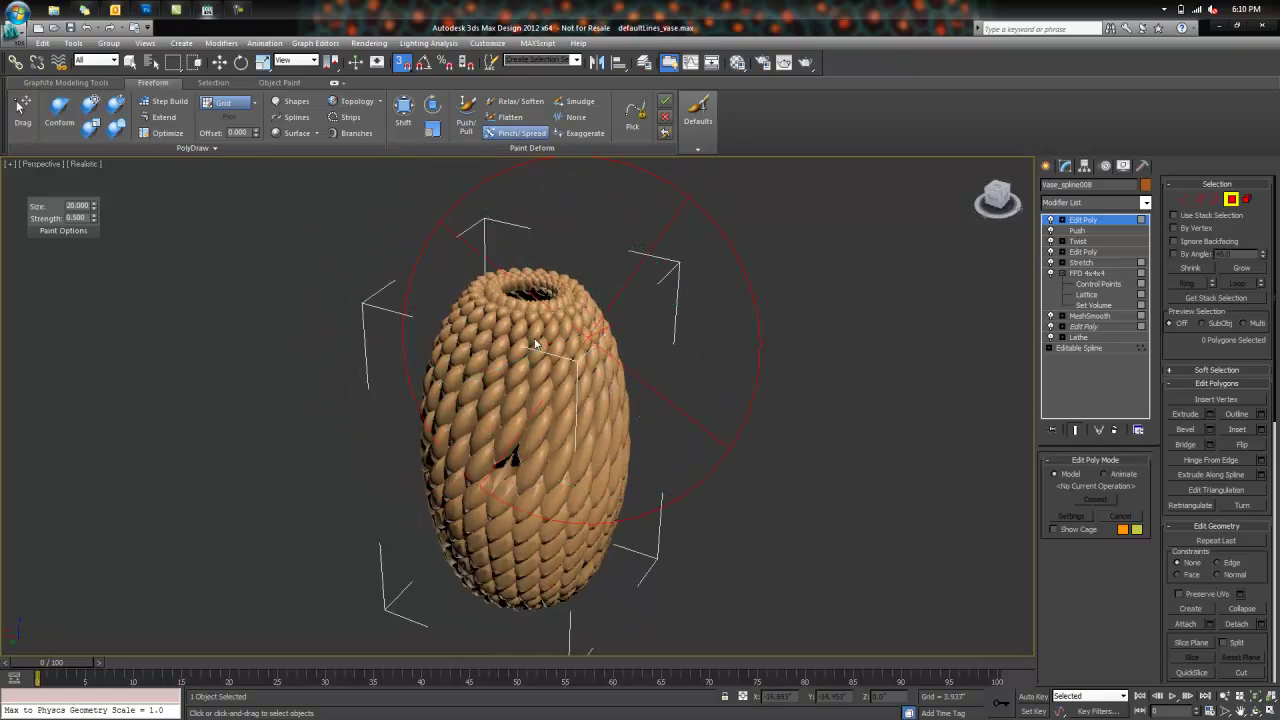
mouse_move(535, 340)
alt+middle_down()
mouse_move(563, 338)
mouse_move(527, 352)
mouse_move(540, 350)
alt+middle_up()
scroll(568, 363, up, 3)
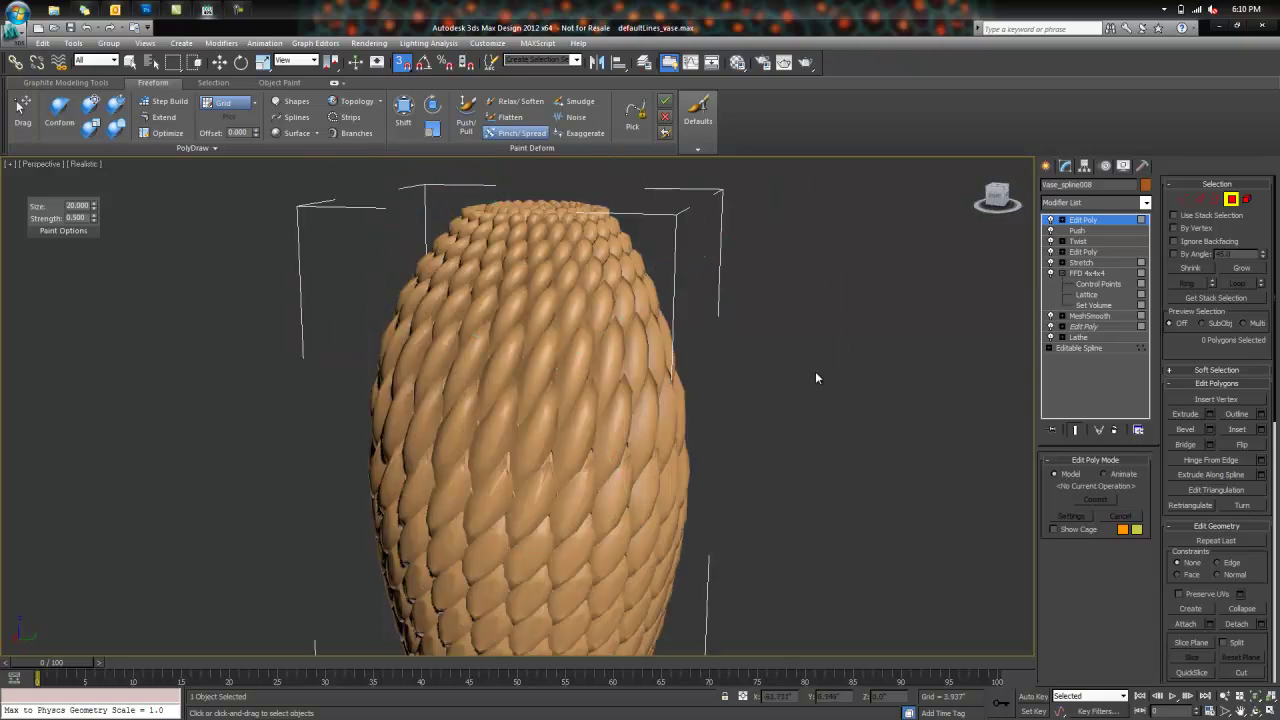
scroll(821, 379, down, 2)
mouse_move(670, 352)
alt+middle_down()
mouse_move(708, 332)
mouse_move(670, 350)
alt+middle_up()
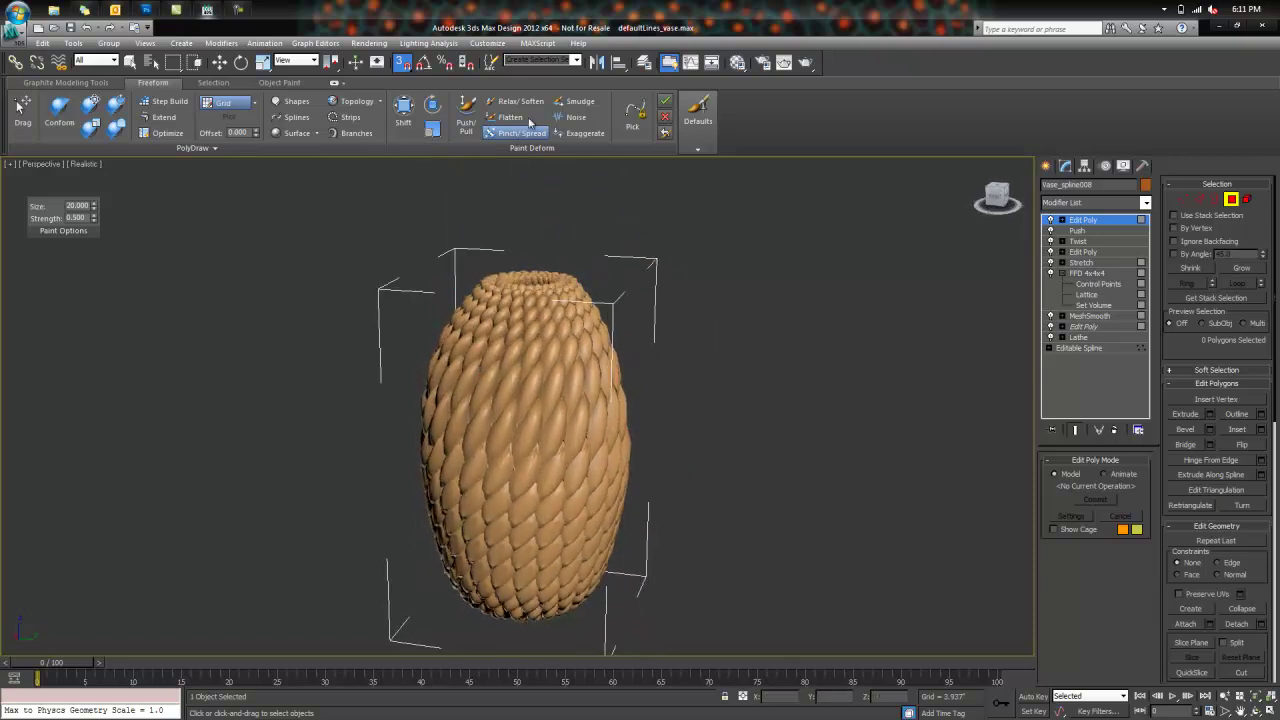
Step: Paint Noise deformation over the vase's scales and review the result from several angles
click(569, 119)
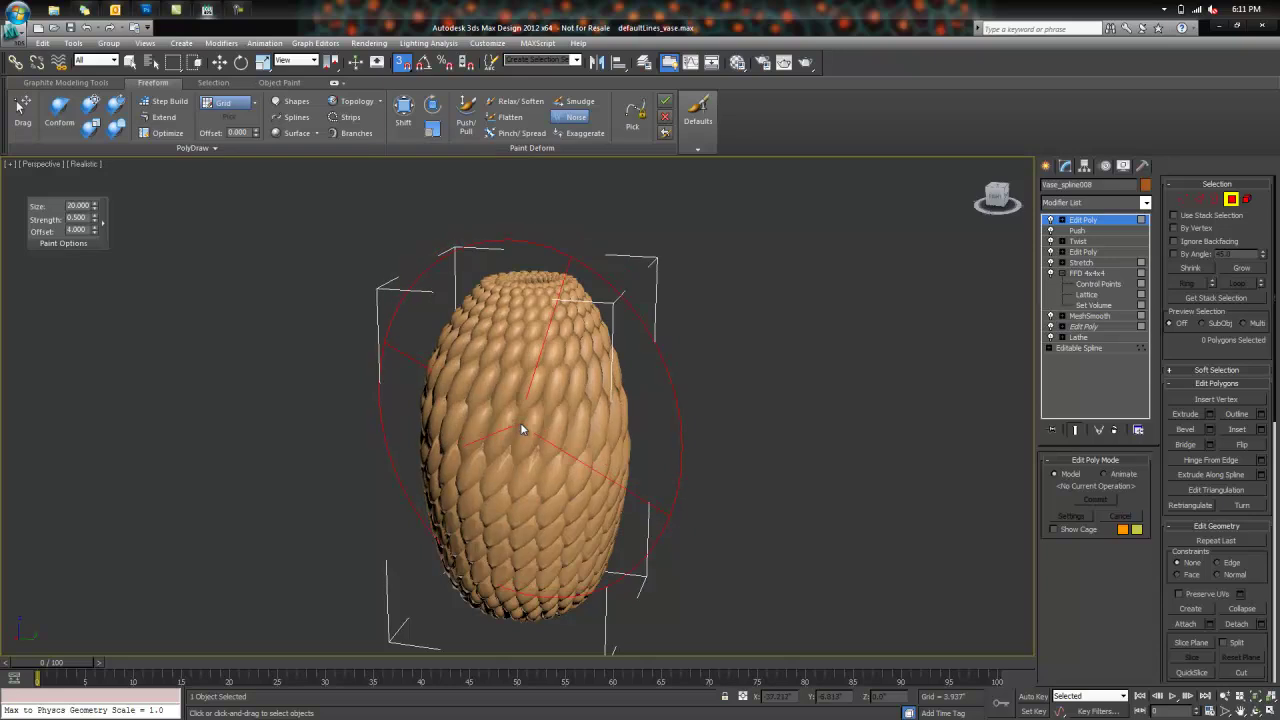
drag(664, 403, 658, 390)
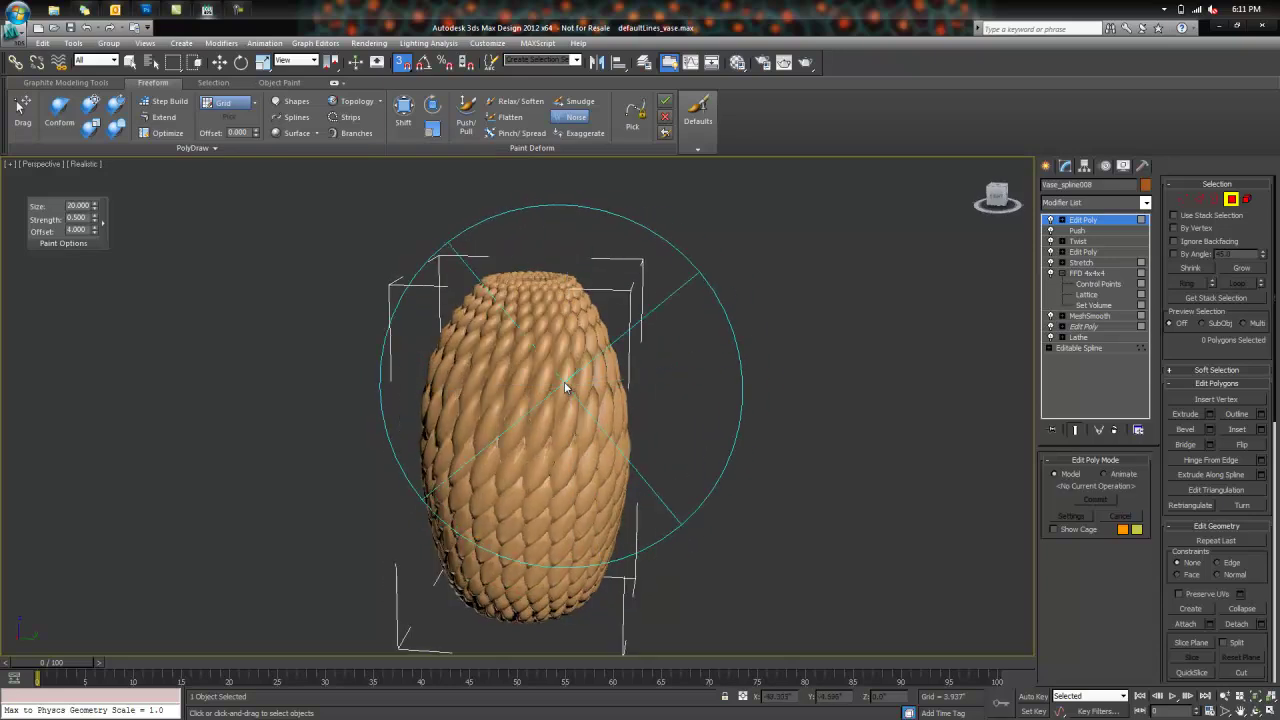
scroll(545, 314, up, 2)
scroll(543, 380, up, 2)
scroll(535, 330, up, 1)
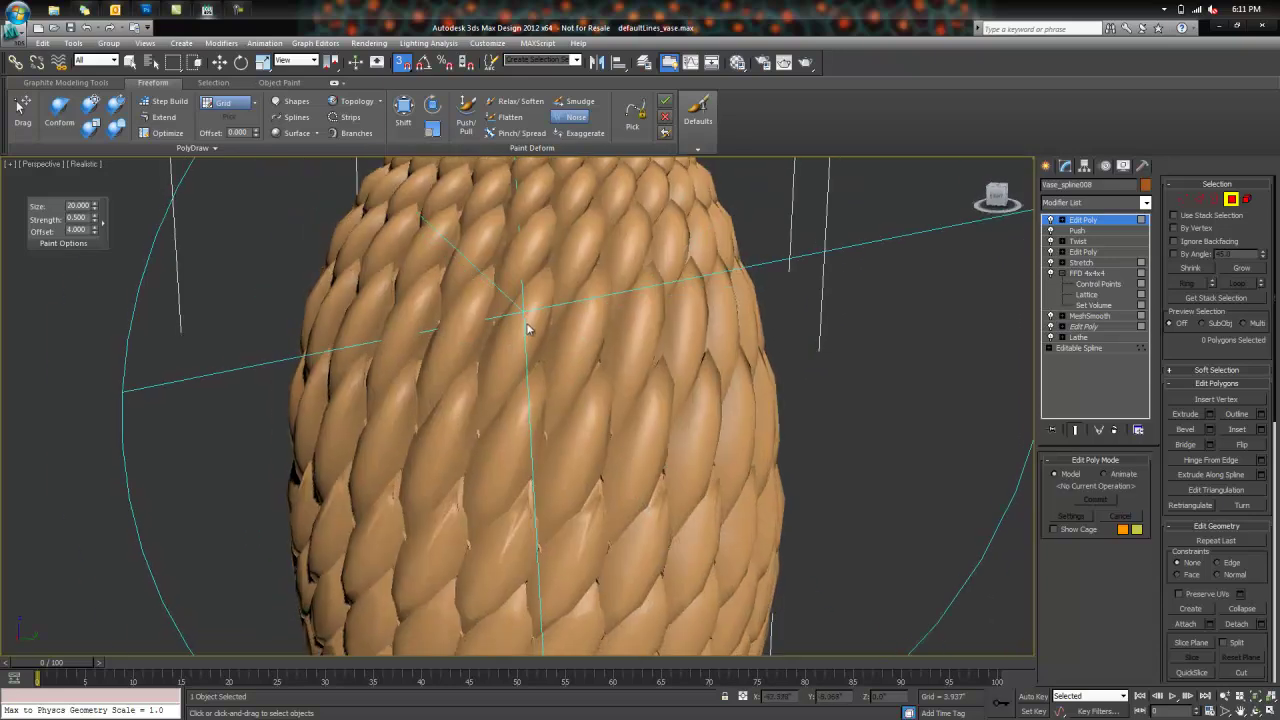
scroll(516, 341, down, 2)
scroll(516, 341, down, 2)
mouse_move(516, 341)
alt+middle_down()
mouse_move(502, 323)
mouse_move(449, 343)
mouse_move(557, 386)
mouse_move(607, 372)
mouse_move(585, 255)
mouse_move(587, 293)
alt+middle_up()
alt+middle_drag(600, 320, 601, 278)
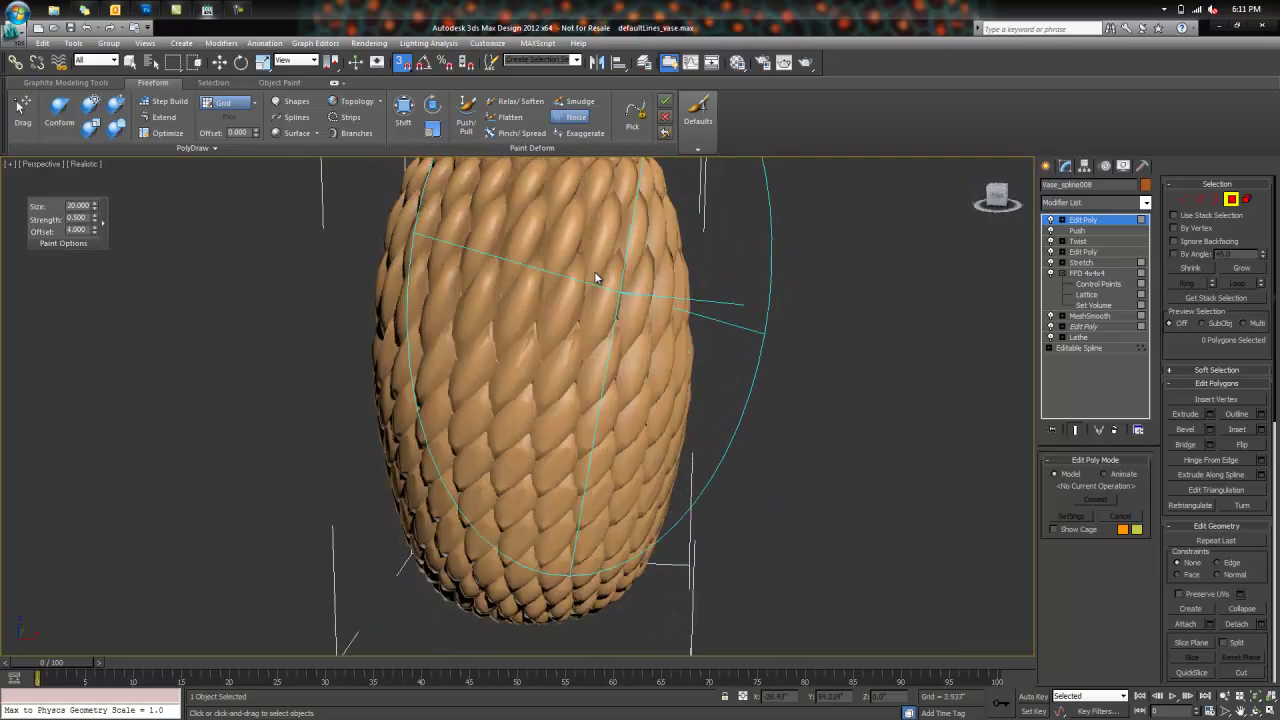
scroll(580, 277, down, 3)
mouse_move(580, 277)
alt+middle_down()
mouse_move(591, 309)
mouse_move(560, 297)
mouse_move(557, 384)
mouse_move(624, 372)
mouse_move(617, 325)
mouse_move(729, 347)
alt+middle_up()
scroll(569, 288, up, 3)
scroll(624, 372, down, 3)
scroll(617, 325, up, 2)
scroll(729, 347, up, 2)
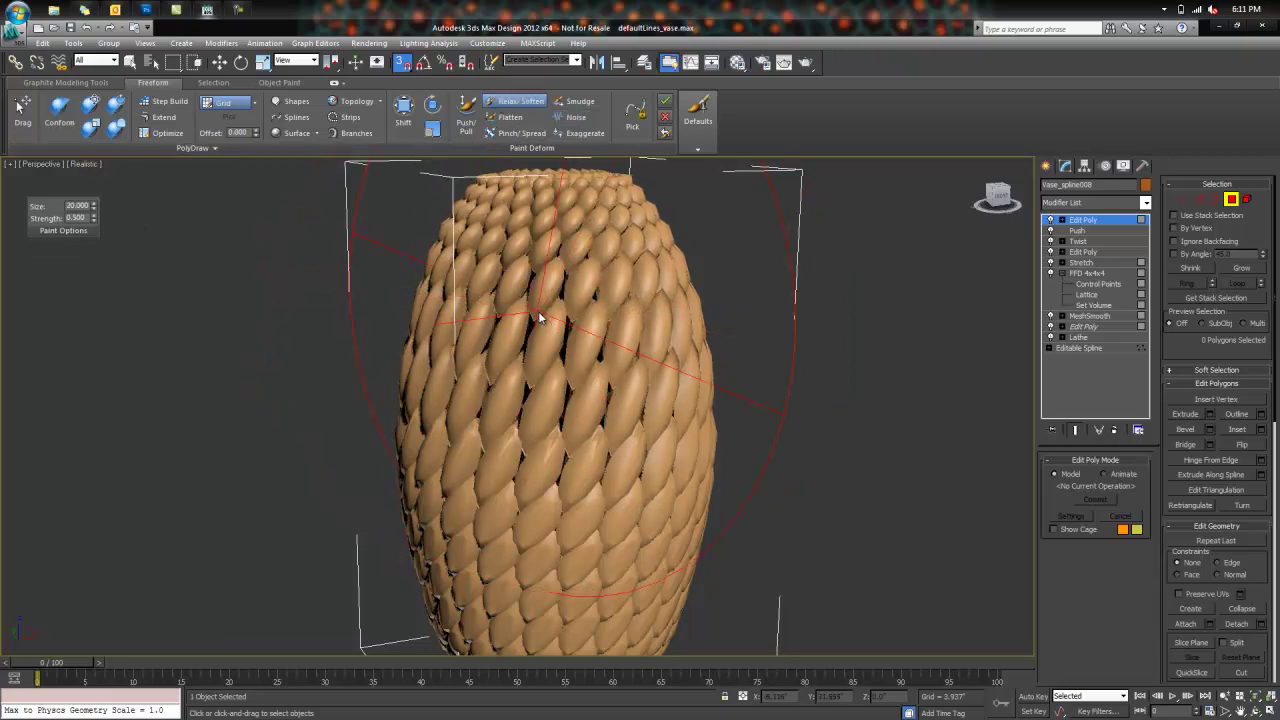
Step: Brush Relax/Soften down the scales along one side of the vase
drag(603, 357, 566, 532)
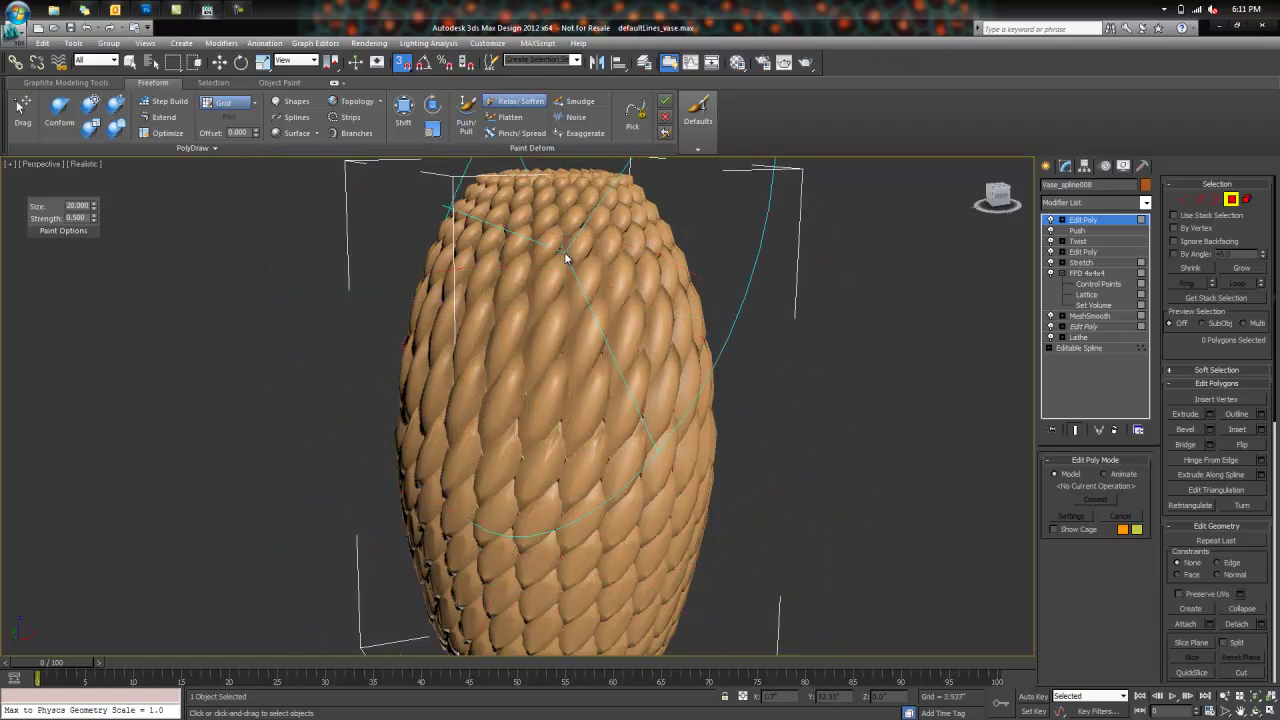
alt+middle_drag(573, 235, 619, 242)
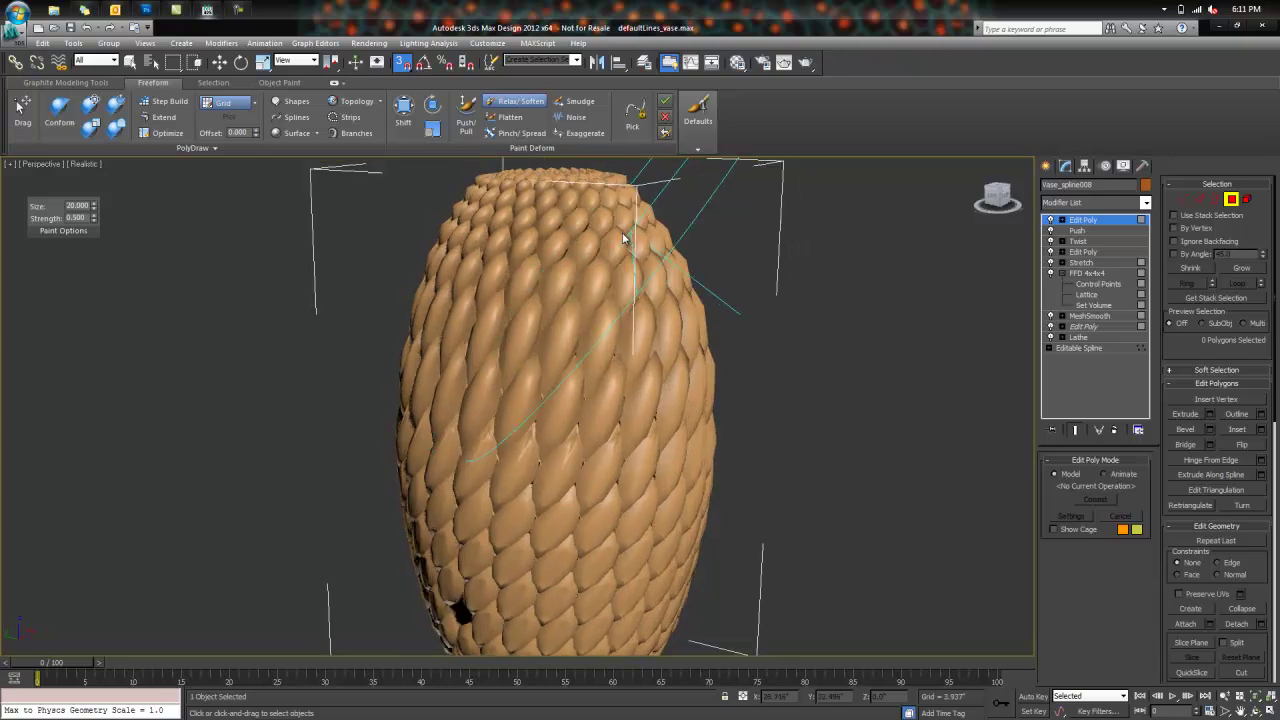
scroll(619, 242, down, 3)
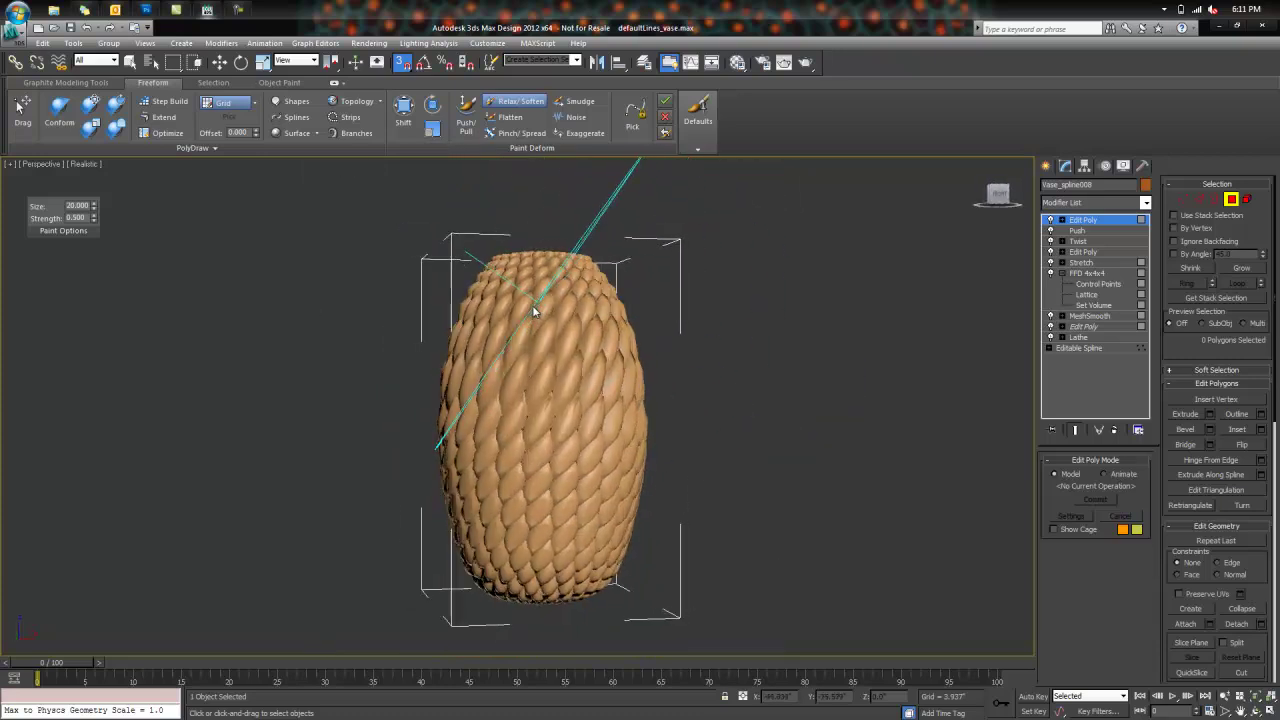